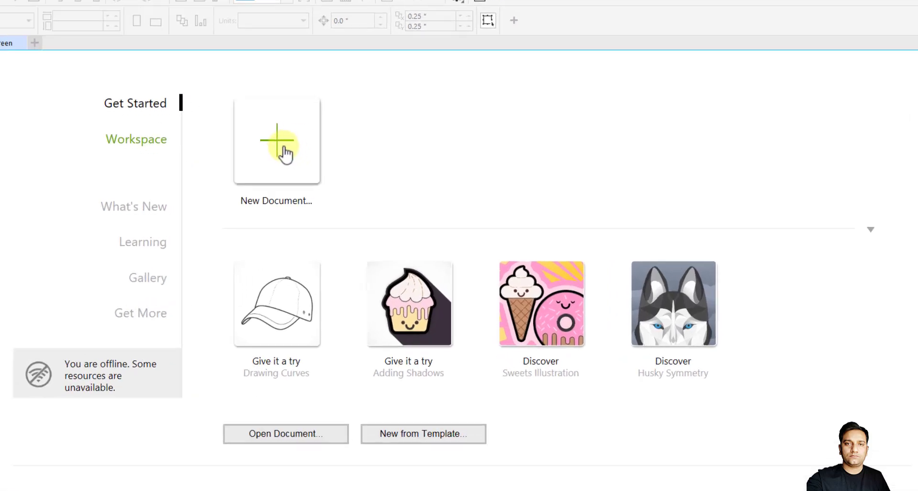
Create a new two-page A4 portrait document from the Welcome Screen
{"action": "left_click", "coordinate": [307, 160]}
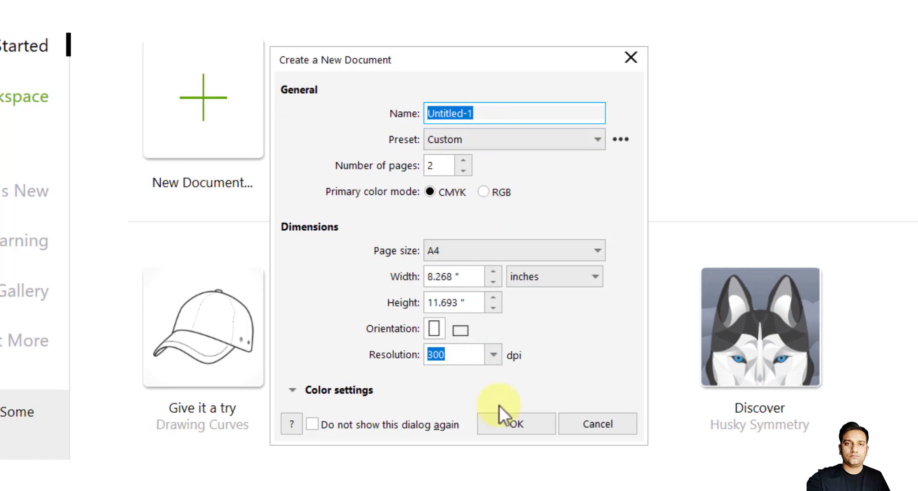
{"action": "left_click", "coordinate": [508, 428]}
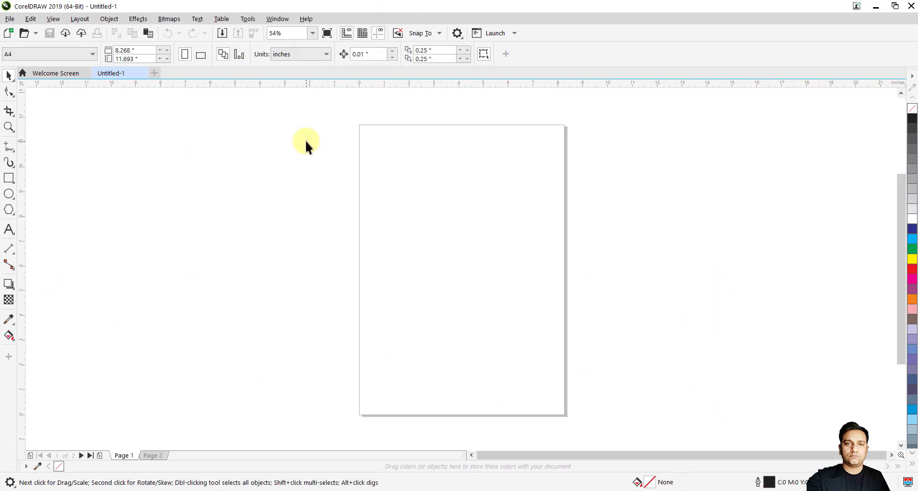
Draw a wide rectangle across the upper part of page 1 with the Rectangle tool
{"action": "left_click", "coordinate": [9, 179]}
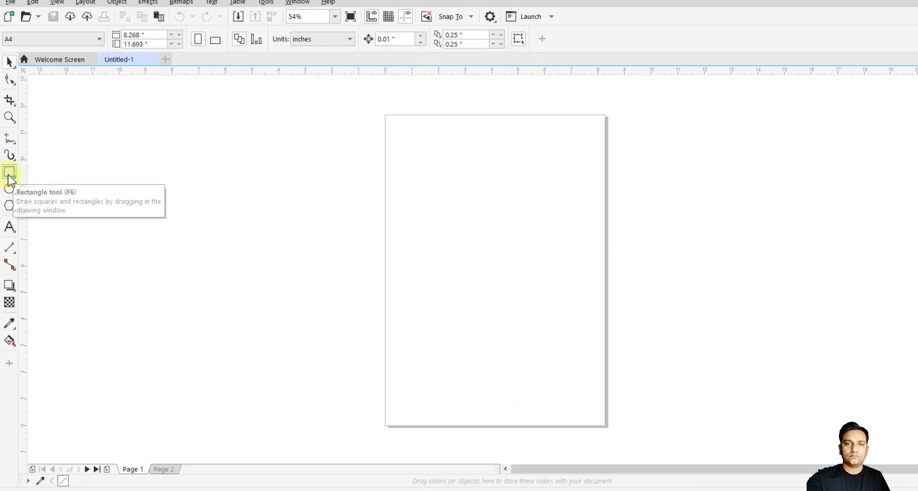
{"action": "left_click", "coordinate": [13, 119]}
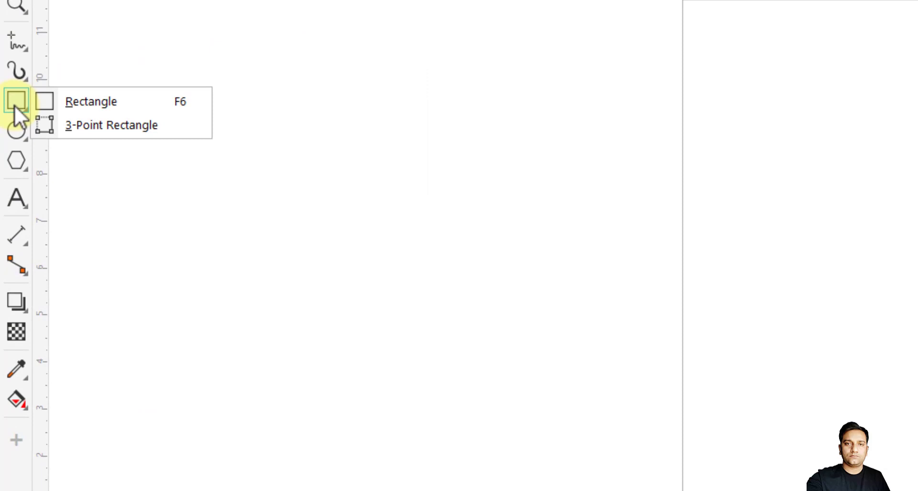
{"action": "left_click", "coordinate": [69, 104]}
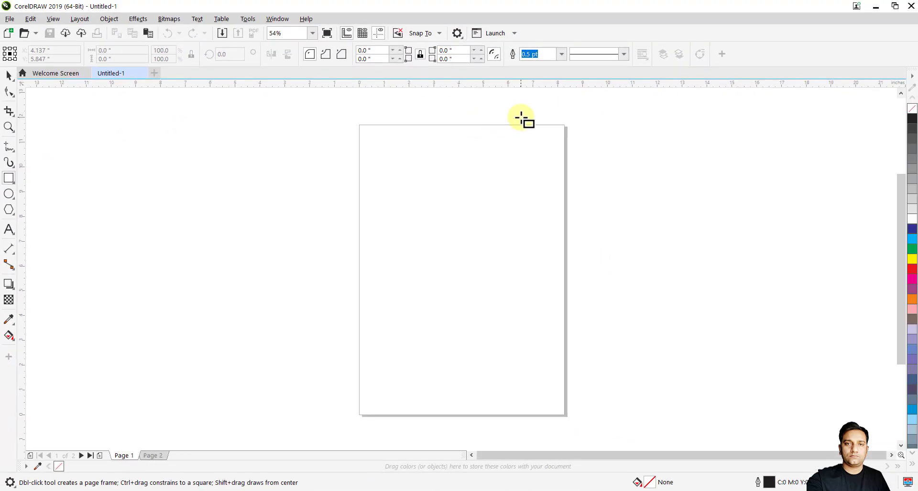
{"action": "scroll", "coordinate": [516, 142], "scroll_direction": "up", "scroll_amount": 2}
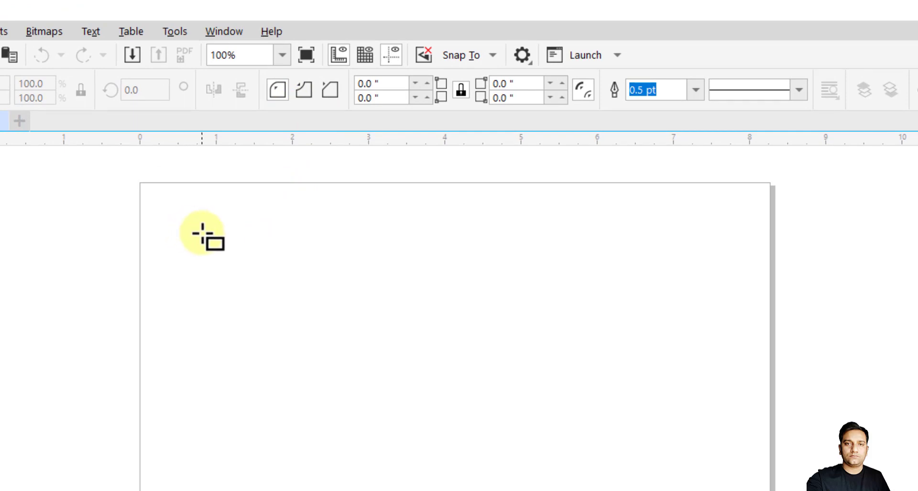
{"action": "left_click_drag", "start_coordinate": [202, 233], "coordinate": [751, 420]}
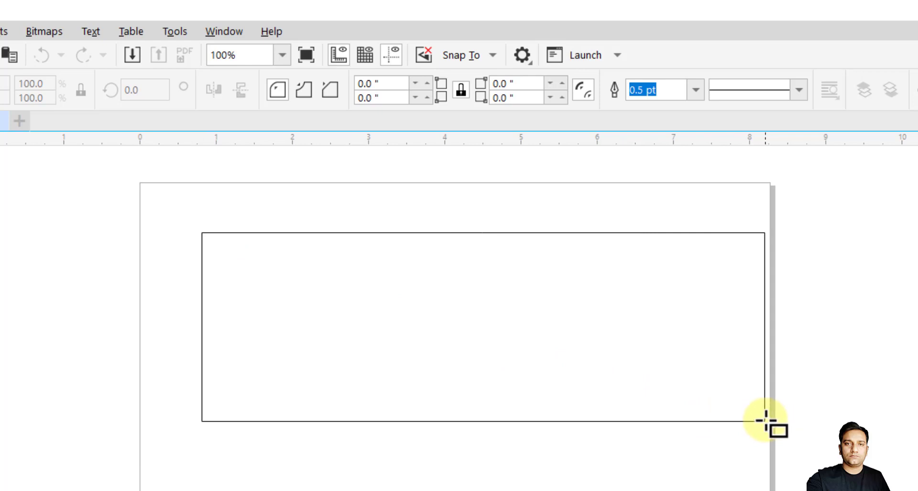
{"action": "left_click_drag", "start_coordinate": [757, 421], "coordinate": [765, 420]}
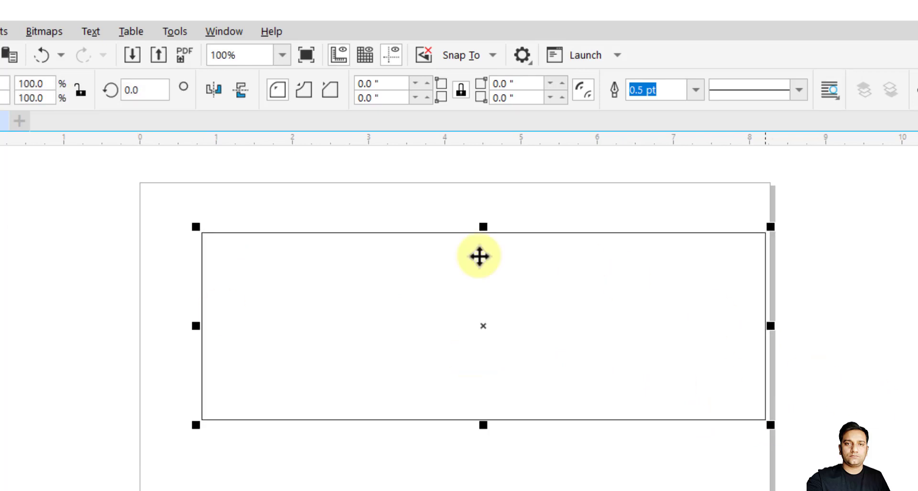
Stretch the top rectangle's left and right sides out toward the page edges
{"action": "scroll", "coordinate": [190, 187], "scroll_direction": "up", "scroll_amount": 2}
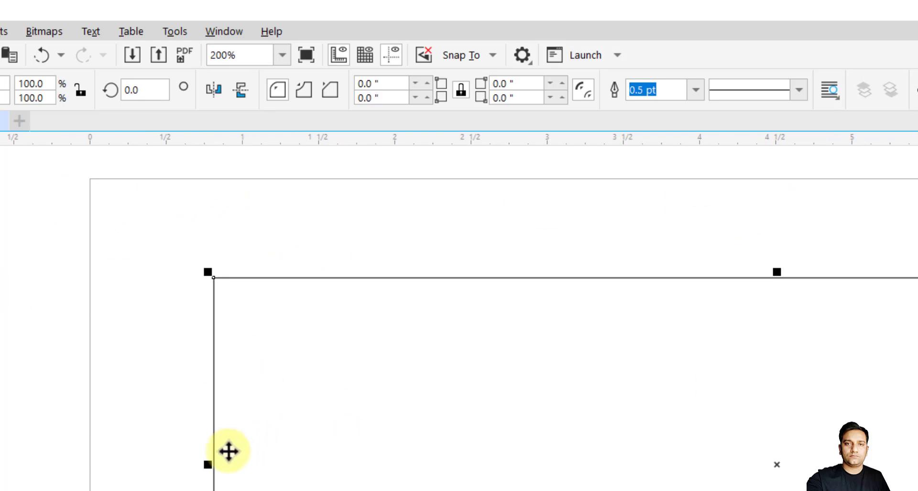
{"action": "left_click_drag", "start_coordinate": [207, 464], "coordinate": [81, 455]}
{"action": "scroll", "coordinate": [336, 472], "scroll_direction": "down", "scroll_amount": 2}
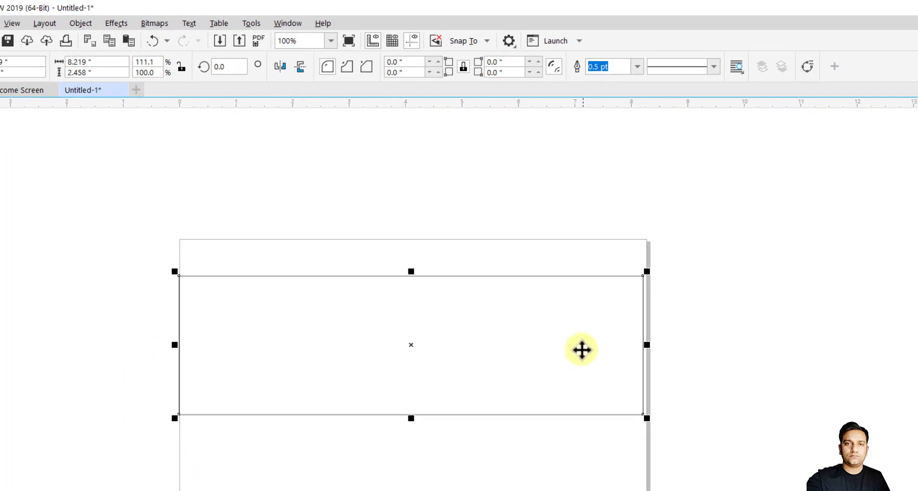
{"action": "scroll", "coordinate": [641, 349], "scroll_direction": "up", "scroll_amount": 2}
{"action": "scroll", "coordinate": [666, 349], "scroll_direction": "up", "scroll_amount": 8}
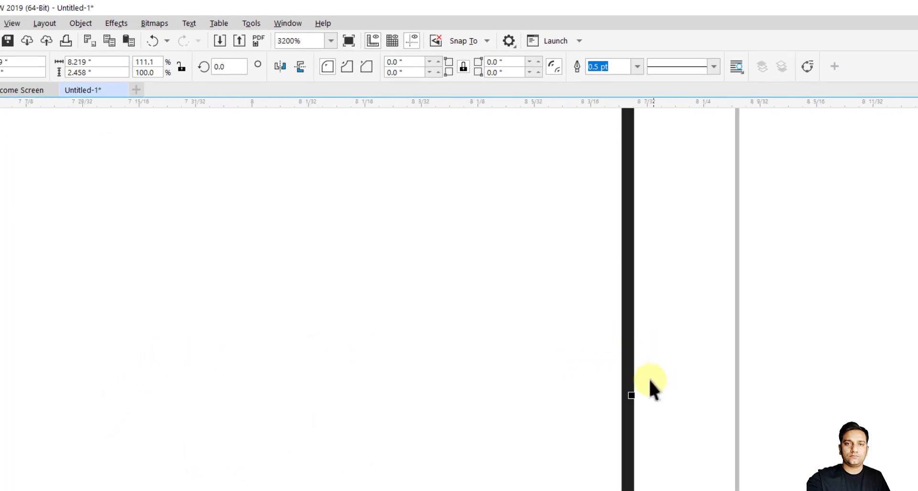
{"action": "left_click_drag", "start_coordinate": [631, 396], "coordinate": [738, 407]}
Zoom in and snap the rectangle's side exactly onto the page edge
{"action": "scroll", "coordinate": [827, 400], "scroll_direction": "down", "scroll_amount": 5}
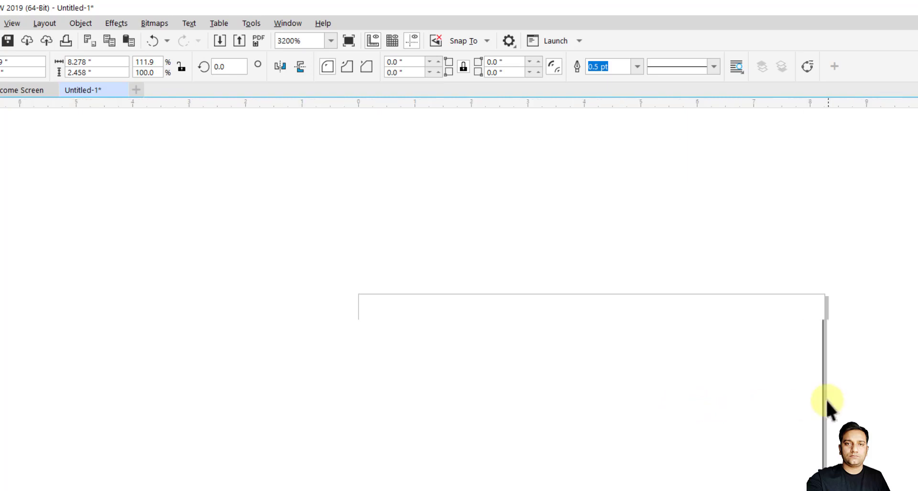
{"action": "scroll", "coordinate": [817, 401], "scroll_direction": "down", "scroll_amount": 1}
{"action": "scroll", "coordinate": [764, 407], "scroll_direction": "up", "scroll_amount": 1}
{"action": "scroll", "coordinate": [402, 395], "scroll_direction": "up", "scroll_amount": 1}
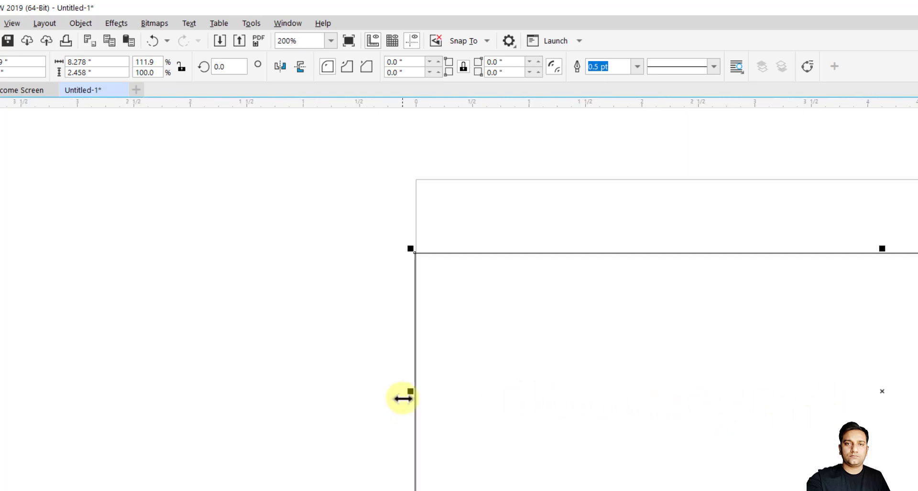
{"action": "scroll", "coordinate": [407, 392], "scroll_direction": "up", "scroll_amount": 3}
{"action": "scroll", "coordinate": [406, 392], "scroll_direction": "up", "scroll_amount": 2}
{"action": "scroll", "coordinate": [482, 386], "scroll_direction": "down", "scroll_amount": 1}
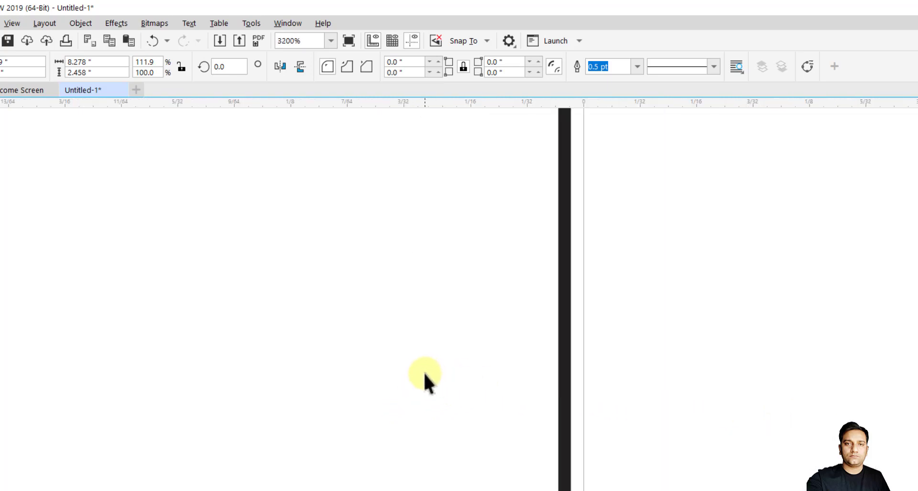
{"action": "scroll", "coordinate": [557, 342], "scroll_direction": "up", "scroll_amount": 1}
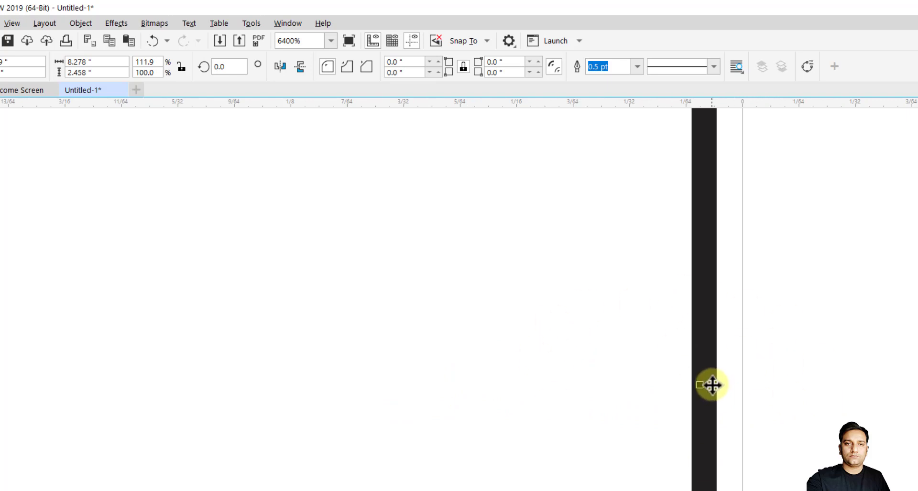
{"action": "left_click_drag", "start_coordinate": [701, 385], "coordinate": [739, 392]}
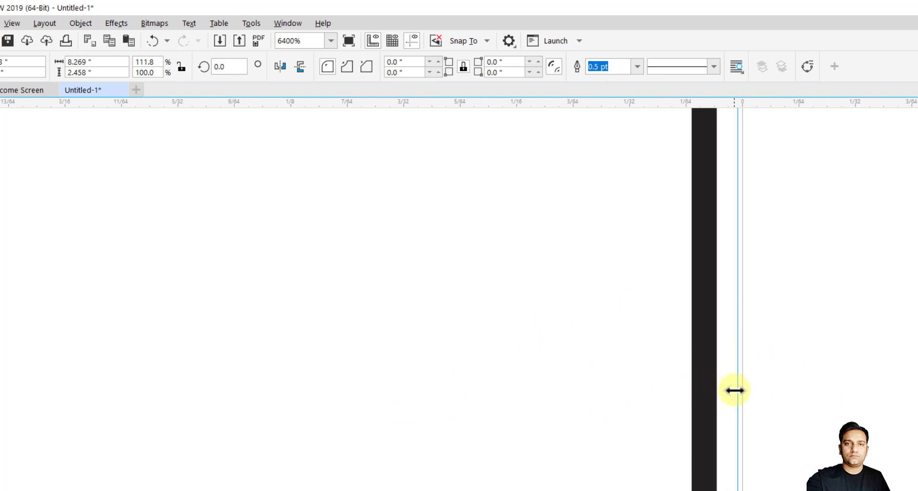
Zoom back out, confirm the rectangle spans the full 8.268" width, and deselect it
{"action": "scroll", "coordinate": [669, 378], "scroll_direction": "down", "scroll_amount": 1}
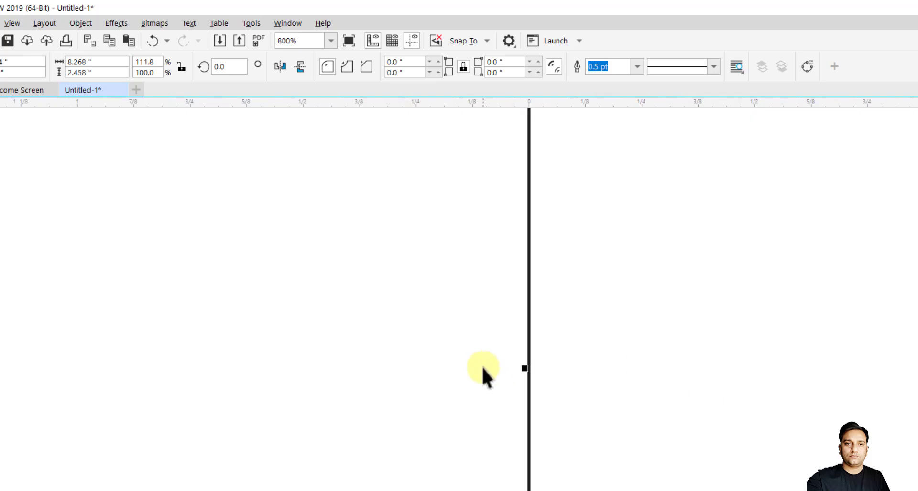
{"action": "scroll", "coordinate": [481, 366], "scroll_direction": "up", "scroll_amount": 1}
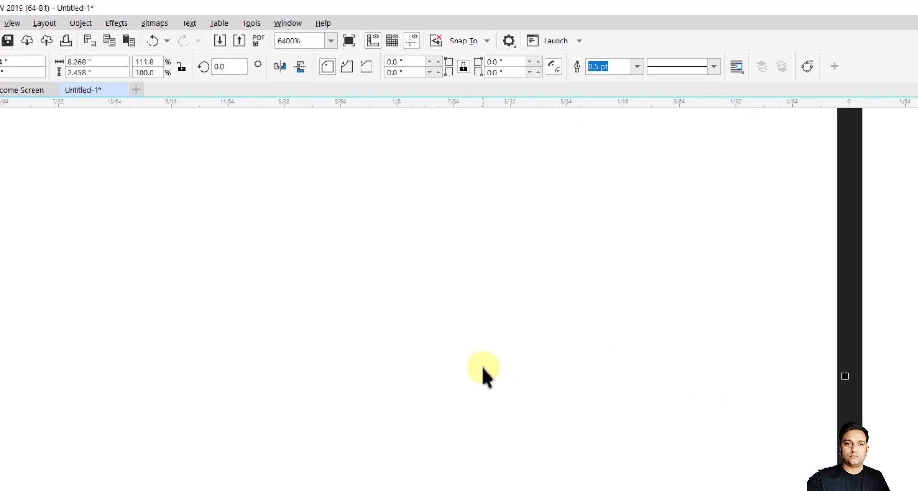
{"action": "scroll", "coordinate": [481, 366], "scroll_direction": "down", "scroll_amount": 2}
{"action": "scroll", "coordinate": [481, 366], "scroll_direction": "down", "scroll_amount": 2}
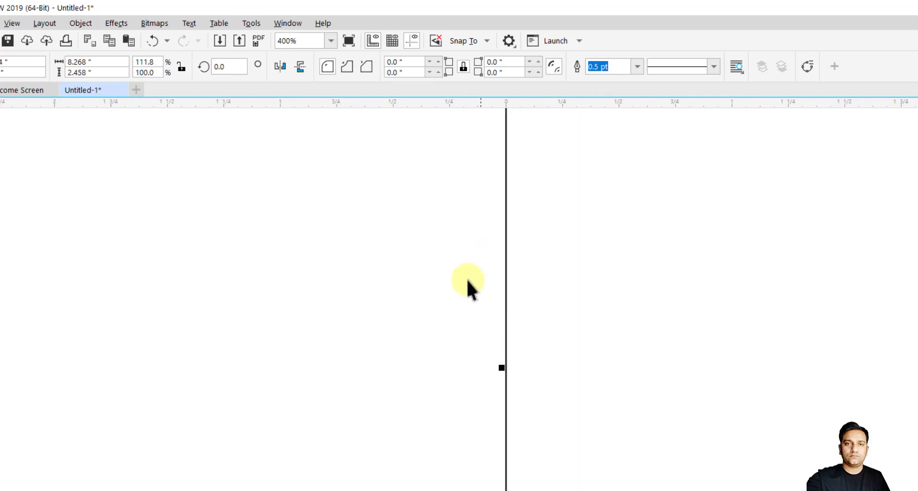
{"action": "scroll", "coordinate": [467, 282], "scroll_direction": "down", "scroll_amount": 1}
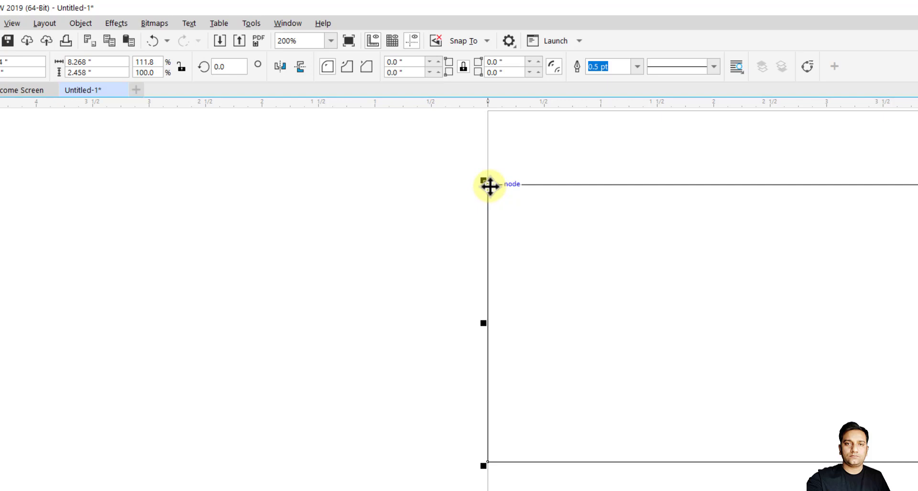
{"action": "scroll", "coordinate": [489, 187], "scroll_direction": "up", "scroll_amount": 2}
{"action": "scroll", "coordinate": [489, 187], "scroll_direction": "up", "scroll_amount": 4}
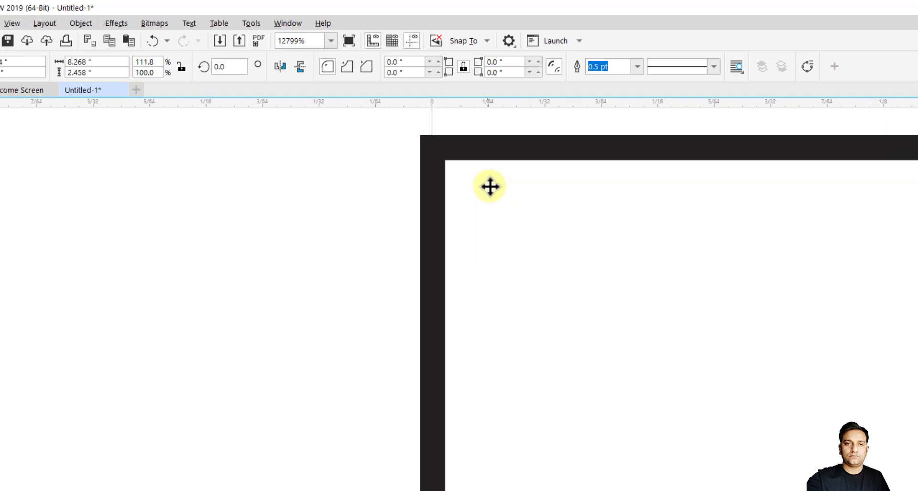
{"action": "scroll", "coordinate": [489, 186], "scroll_direction": "down", "scroll_amount": 2}
{"action": "scroll", "coordinate": [489, 187], "scroll_direction": "down", "scroll_amount": 3}
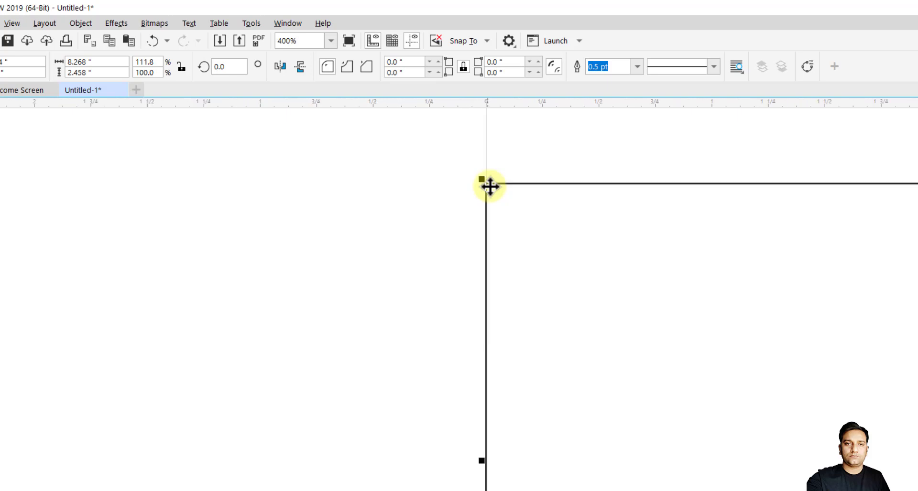
{"action": "scroll", "coordinate": [490, 186], "scroll_direction": "down", "scroll_amount": 2}
{"action": "mouse_move", "coordinate": [449, 163]}
{"action": "left_mouse_down"}
{"action": "mouse_move", "coordinate": [831, 288]}
{"action": "mouse_move", "coordinate": [908, 338]}
{"action": "left_mouse_up"}
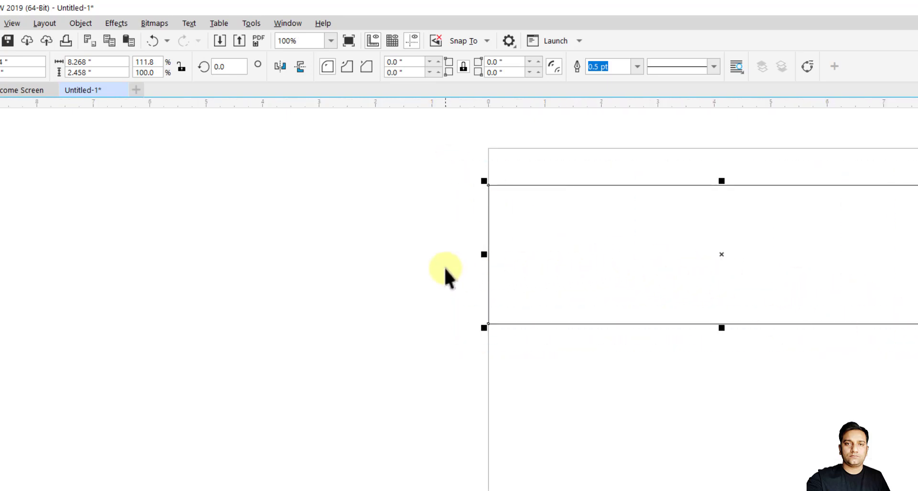
{"action": "left_click", "coordinate": [438, 241]}
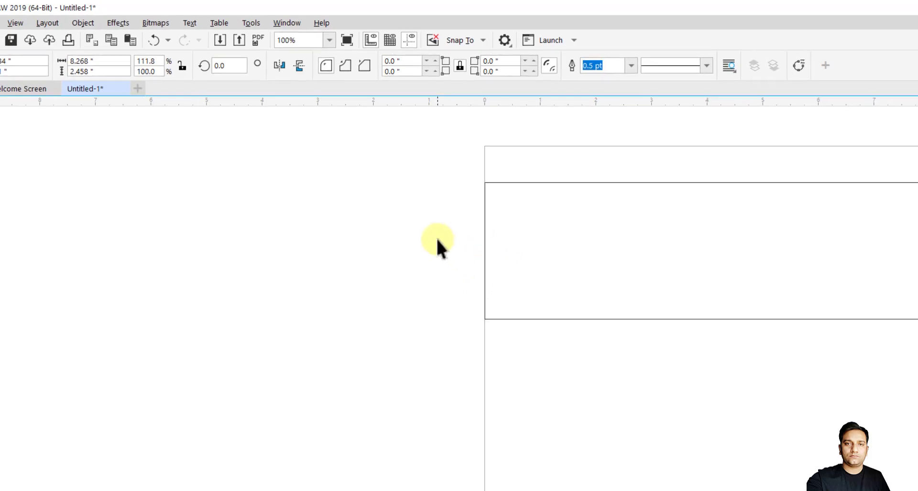
{"action": "left_click", "coordinate": [9, 178]}
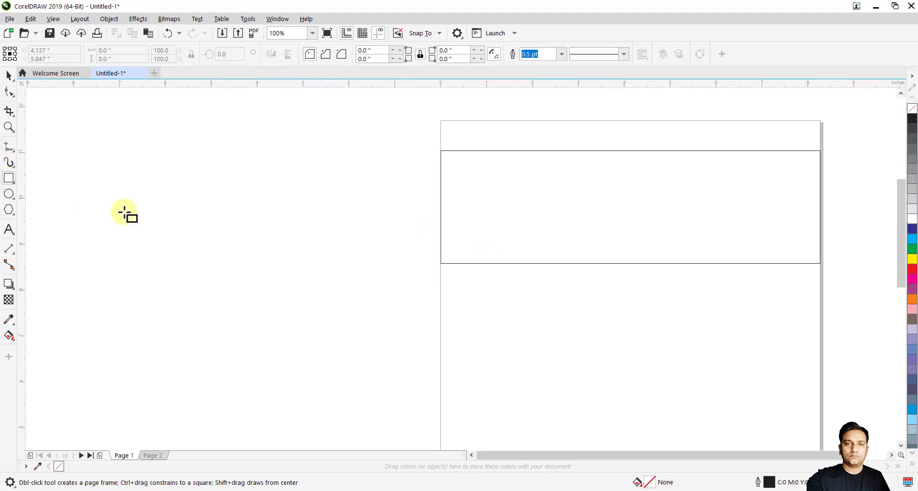
Draw a second rectangle lower on the page and set its width to 8.268"
{"action": "left_click_drag", "start_coordinate": [460, 296], "coordinate": [765, 335]}
{"action": "left_click", "coordinate": [9, 75]}
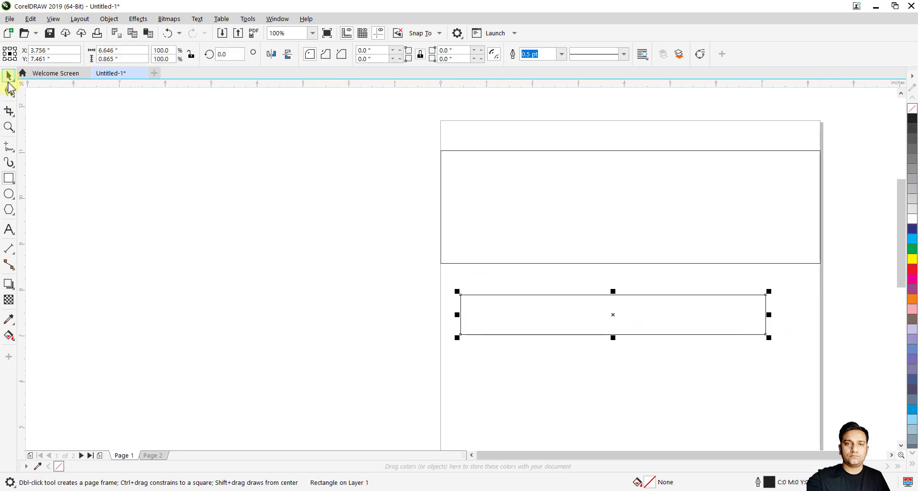
{"action": "left_click", "coordinate": [126, 128]}
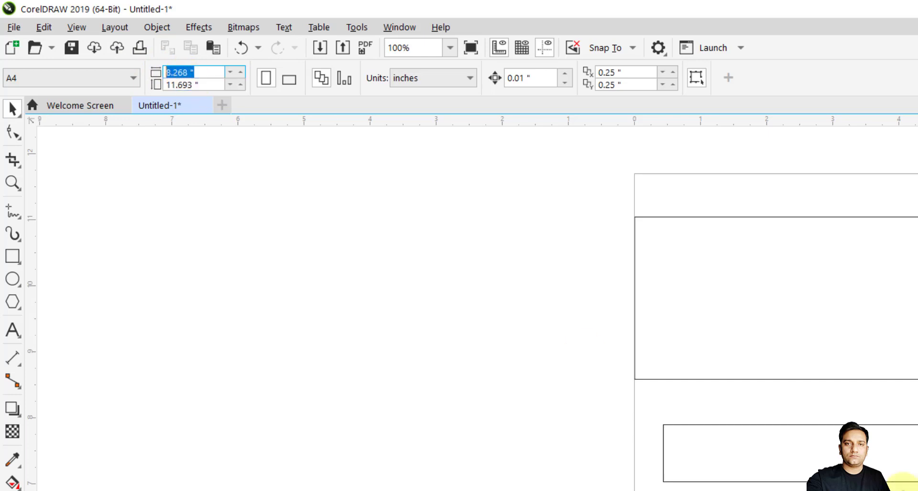
{"action": "left_click", "coordinate": [748, 426]}
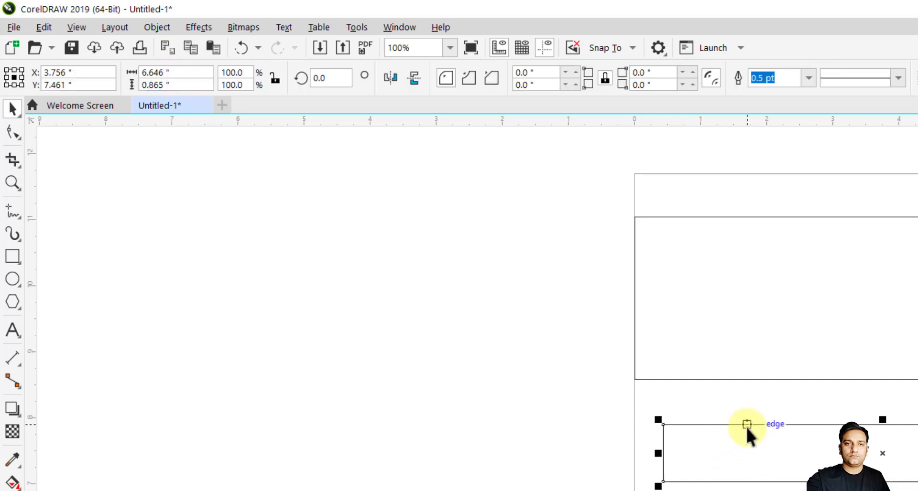
{"action": "left_click", "coordinate": [191, 72]}
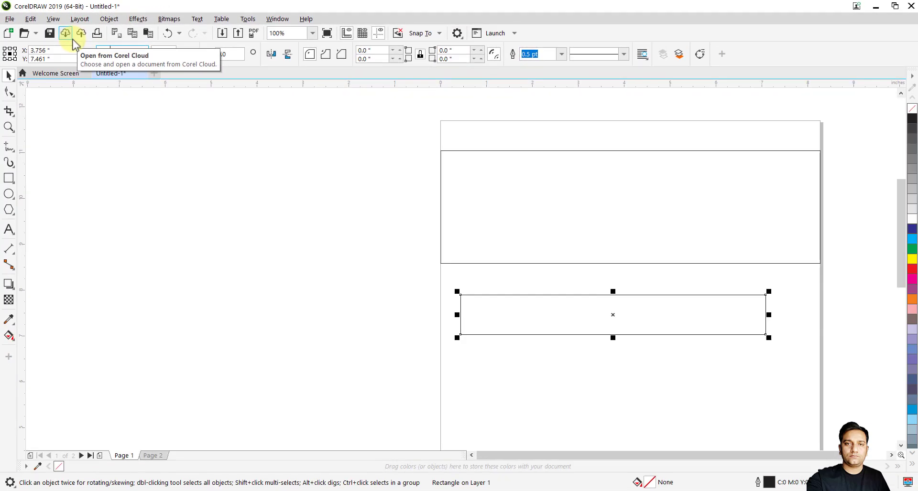
{"action": "type", "text": "8.268"}
{"action": "key", "text": "Return"}
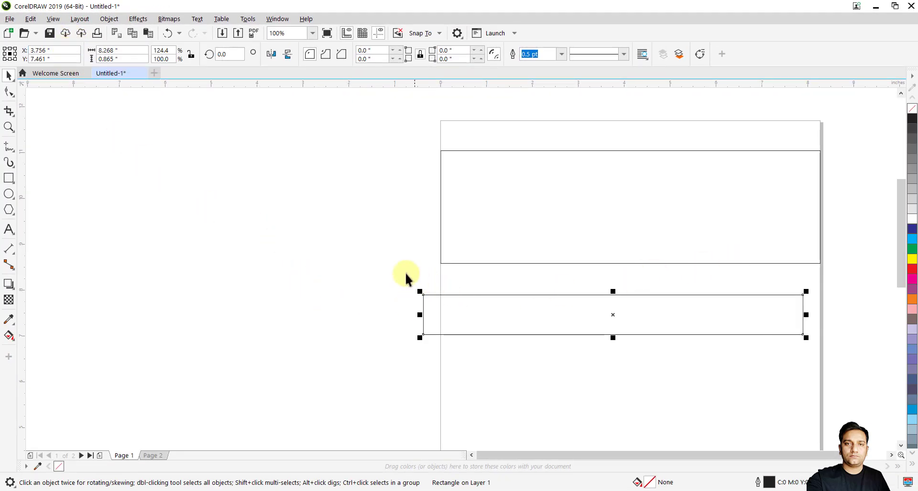
{"action": "left_click", "coordinate": [431, 286]}
Move the lower rectangle so its left edge snaps to the page edge
{"action": "left_click", "coordinate": [469, 295]}
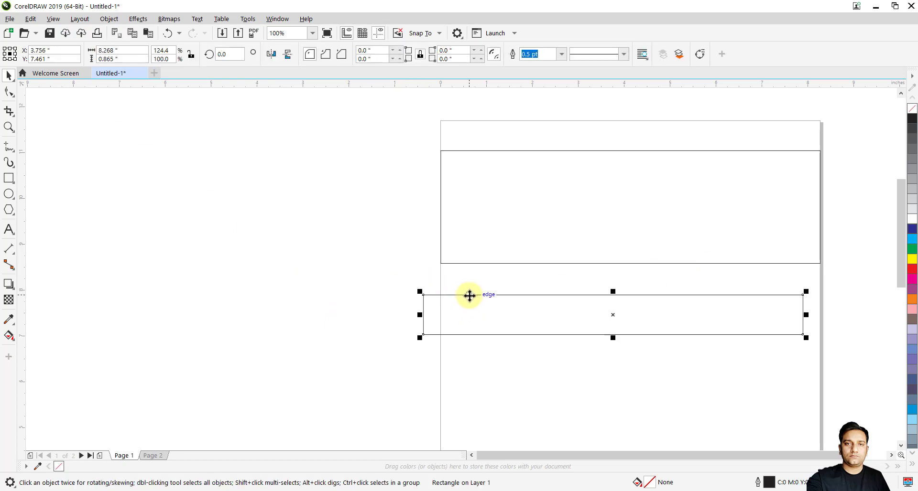
{"action": "scroll", "coordinate": [464, 296], "scroll_direction": "up", "scroll_amount": 2}
{"action": "scroll", "coordinate": [358, 299], "scroll_direction": "up", "scroll_amount": 2}
{"action": "scroll", "coordinate": [350, 297], "scroll_direction": "up", "scroll_amount": 1}
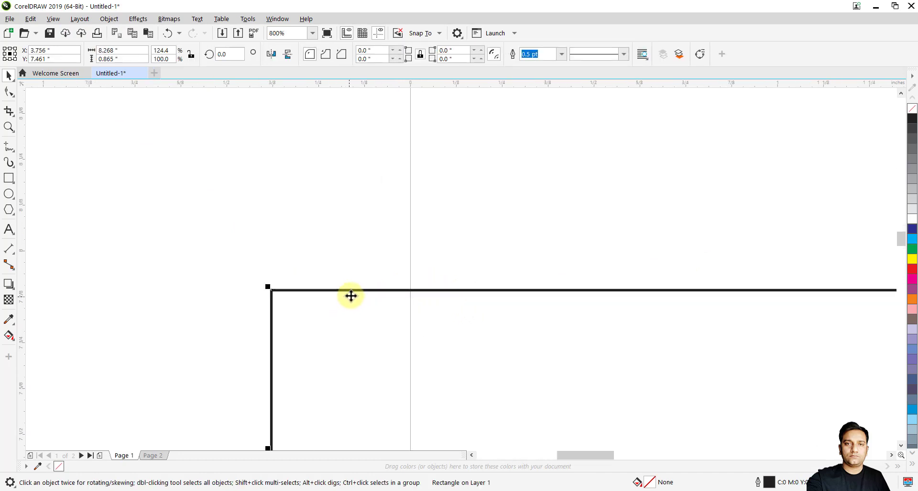
{"action": "left_click_drag", "start_coordinate": [356, 294], "coordinate": [495, 233]}
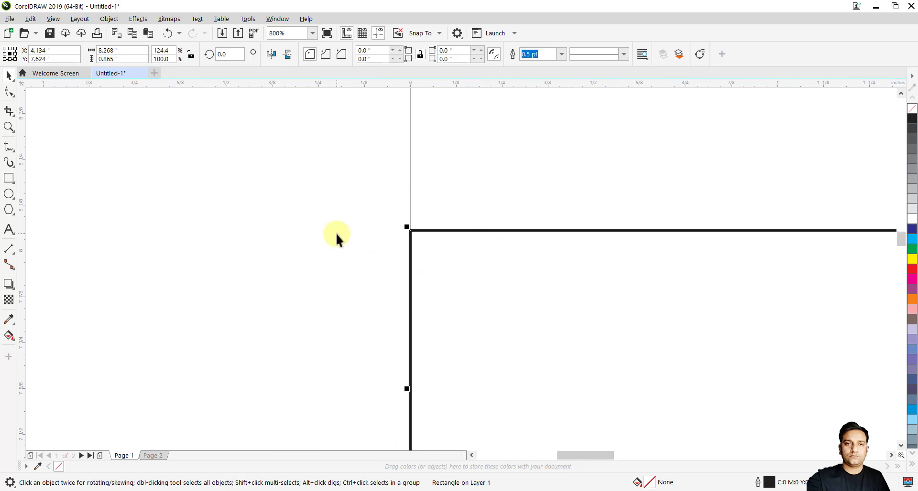
{"action": "left_click", "coordinate": [336, 234]}
{"action": "scroll", "coordinate": [373, 247], "scroll_direction": "down", "scroll_amount": 3}
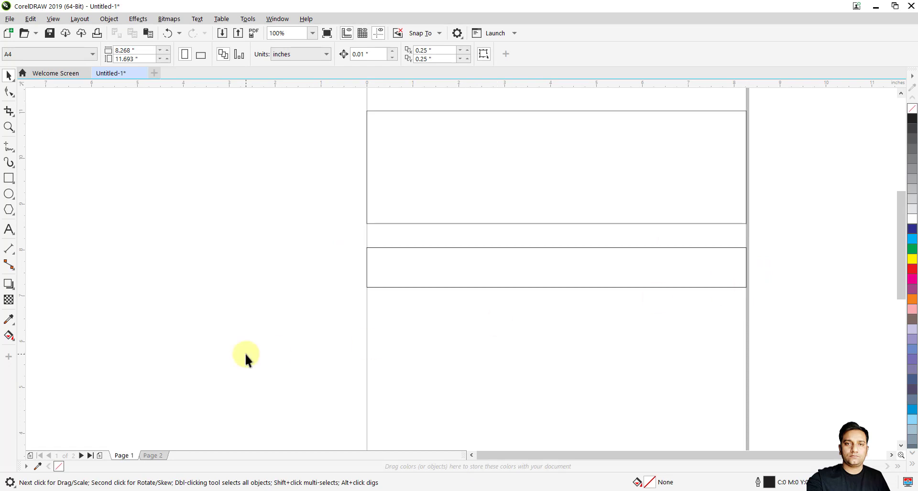
Narrow the lower rectangle to about 2.223" wide, keeping its left edge flush with the page
{"action": "left_click", "coordinate": [133, 57]}
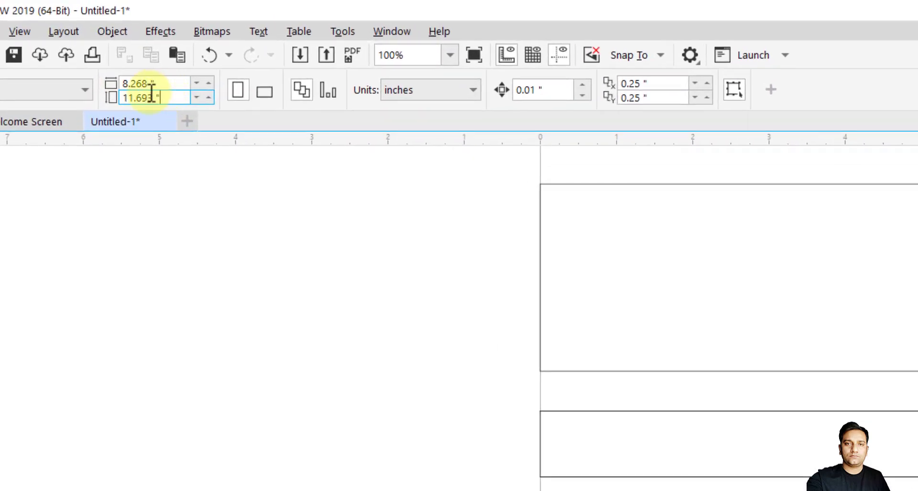
{"action": "double_click", "coordinate": [151, 92]}
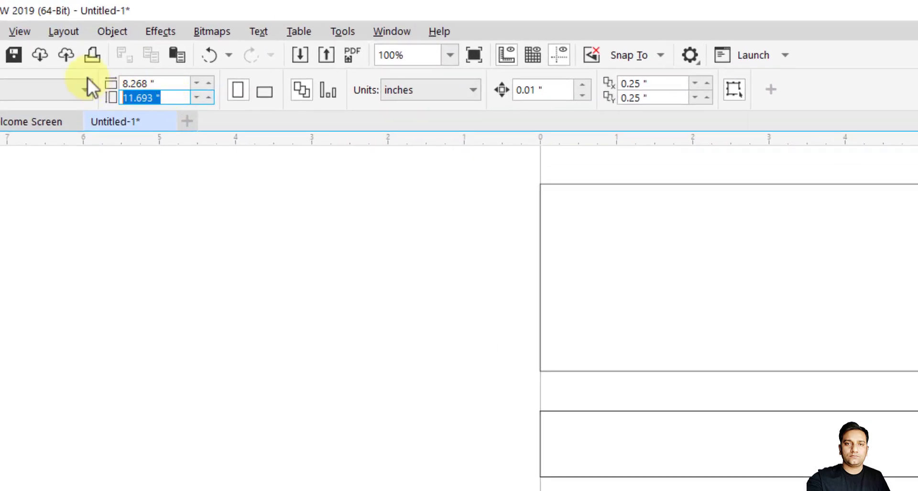
{"action": "left_click", "coordinate": [194, 221]}
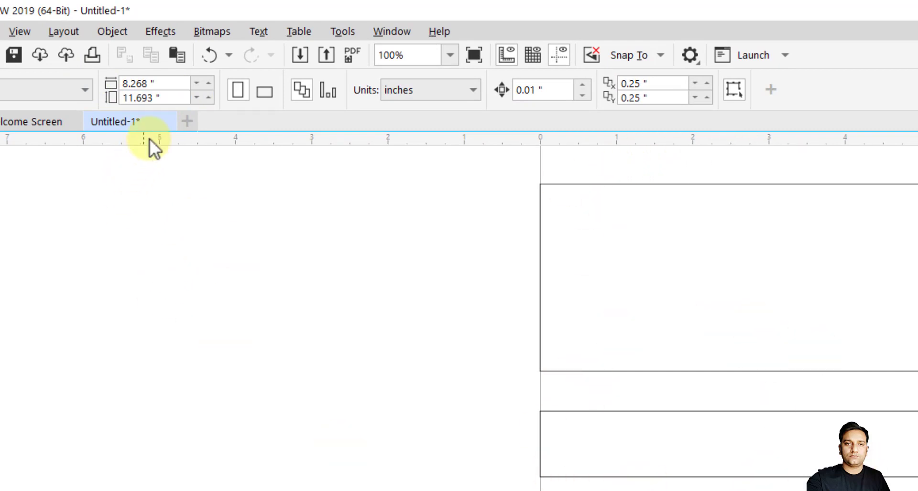
{"action": "left_click", "coordinate": [163, 84]}
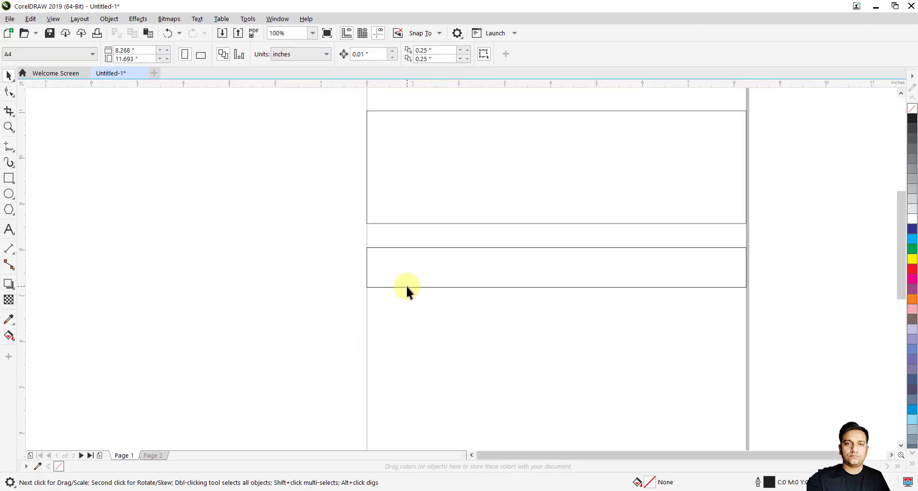
{"action": "left_click", "coordinate": [405, 287]}
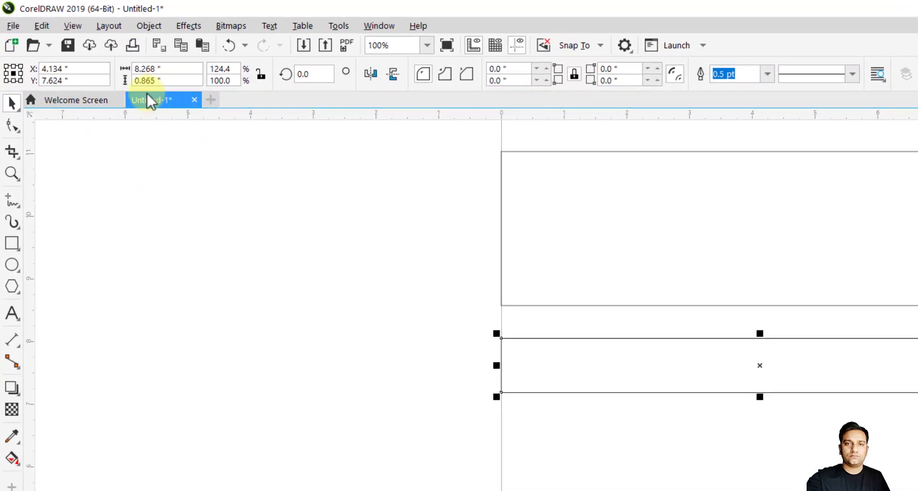
{"action": "key", "text": "ctrl+z"}
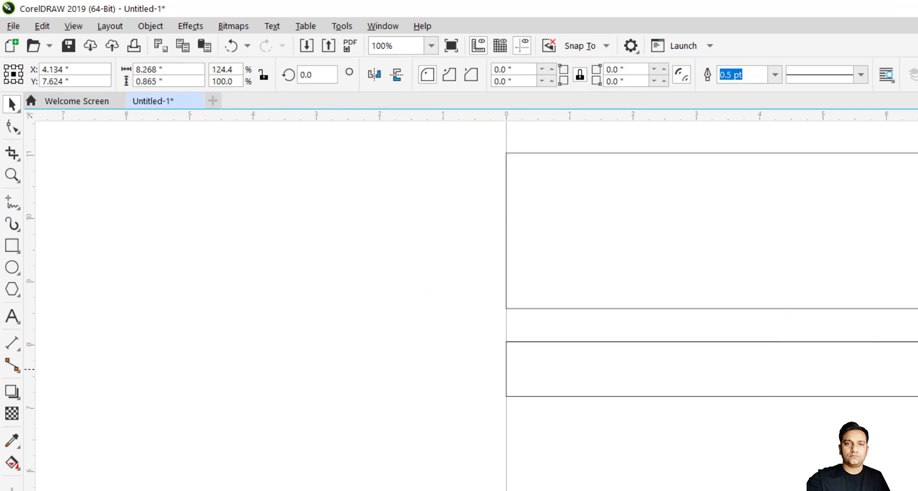
{"action": "double_click", "coordinate": [160, 70]}
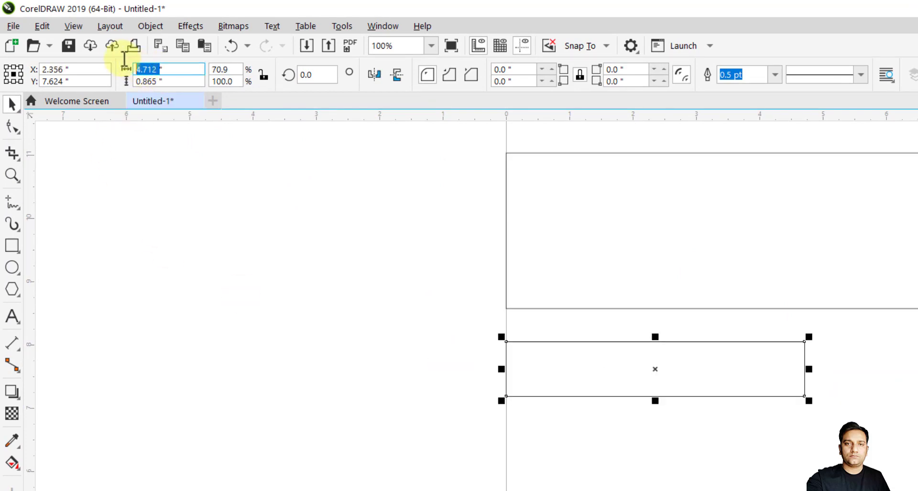
{"action": "left_click_drag", "start_coordinate": [812, 369], "coordinate": [647, 352]}
{"action": "left_click", "coordinate": [328, 463]}
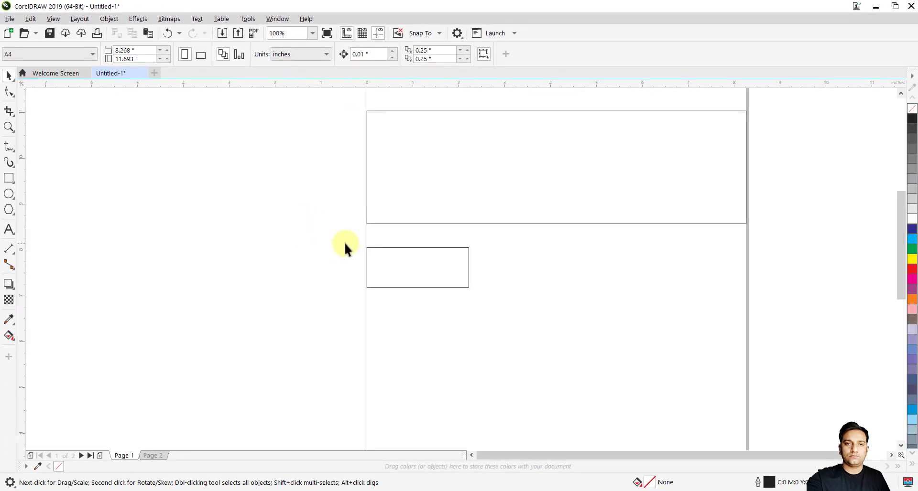
Select the 2.223" × 0.865" rectangle and zoom to 400% around its top edge
{"action": "double_click", "coordinate": [131, 51]}
{"action": "left_click_drag", "start_coordinate": [363, 237], "coordinate": [478, 311]}
{"action": "double_click", "coordinate": [121, 59]}
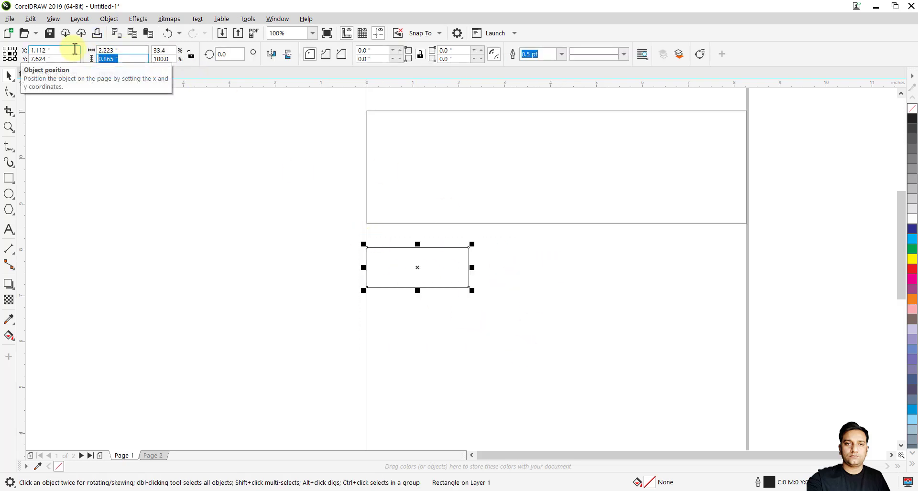
{"action": "left_click_drag", "start_coordinate": [317, 169], "coordinate": [471, 210]}
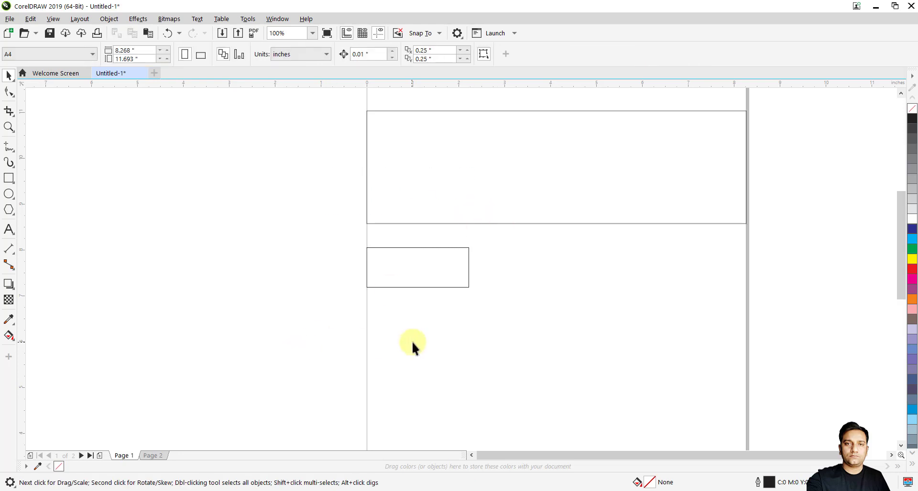
{"action": "left_click_drag", "start_coordinate": [584, 374], "coordinate": [584, 375]}
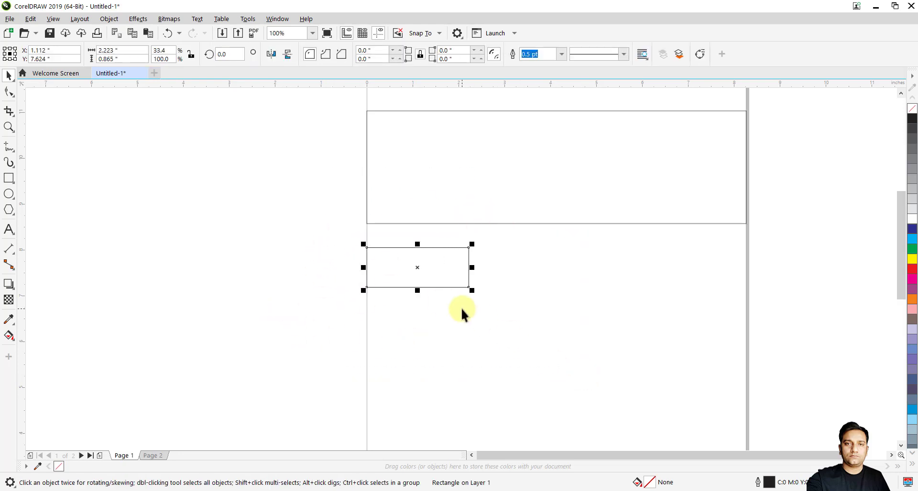
{"action": "scroll", "coordinate": [461, 307], "scroll_direction": "up", "scroll_amount": 1}
{"action": "scroll", "coordinate": [387, 203], "scroll_direction": "up", "scroll_amount": 1}
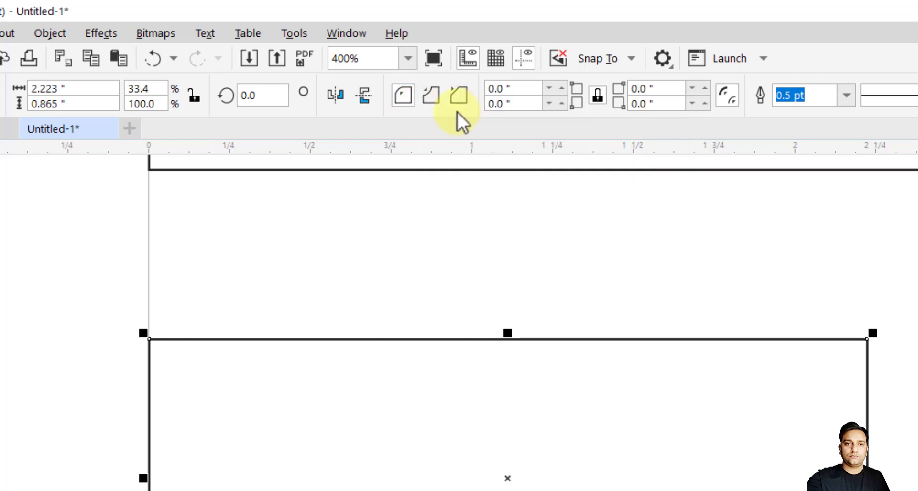
{"action": "left_click", "coordinate": [394, 266]}
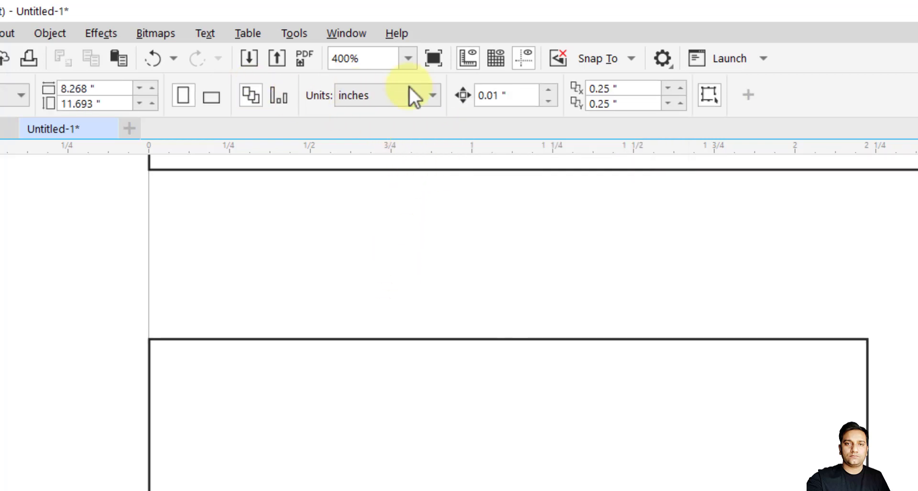
{"action": "mouse_move", "coordinate": [338, 308]}
{"action": "left_mouse_down"}
{"action": "mouse_move", "coordinate": [559, 490]}
{"action": "mouse_move", "coordinate": [616, 489]}
{"action": "left_mouse_up"}
{"action": "left_click", "coordinate": [498, 340]}
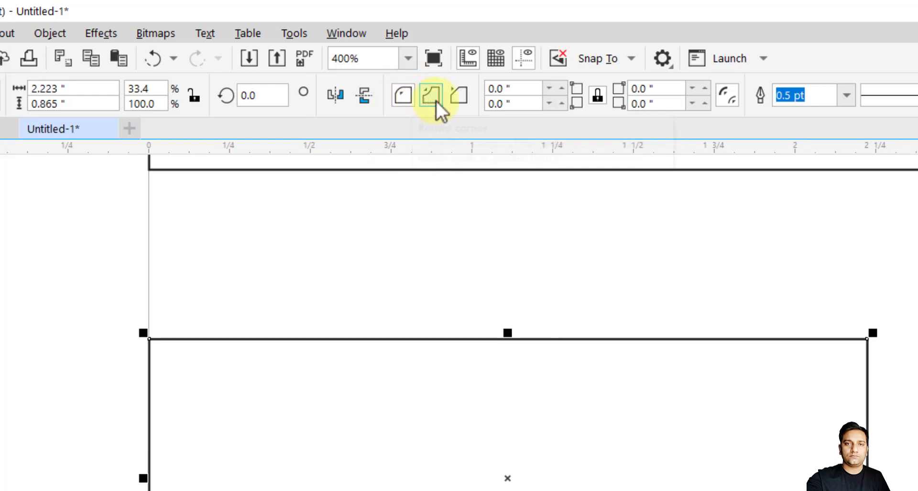
Give the rectangle a 10" corner radius, turning it into a pill shape
{"action": "left_click", "coordinate": [450, 105]}
{"action": "key", "text": "Tab"}
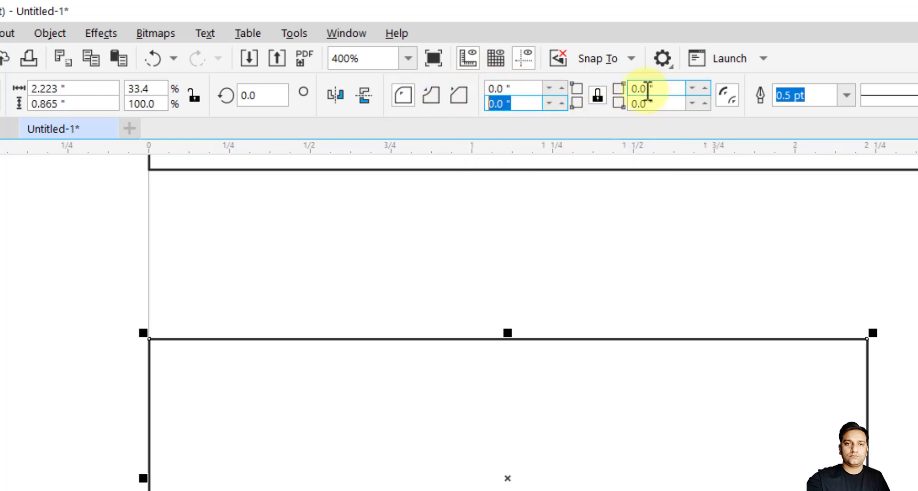
{"action": "left_click", "coordinate": [641, 89]}
{"action": "key", "text": "Tab"}
{"action": "left_click", "coordinate": [524, 91]}
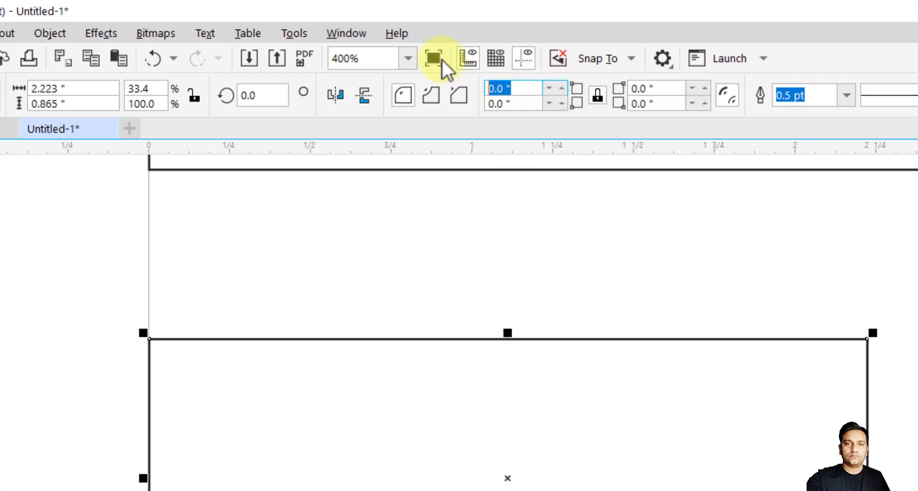
{"action": "type", "text": "10"}
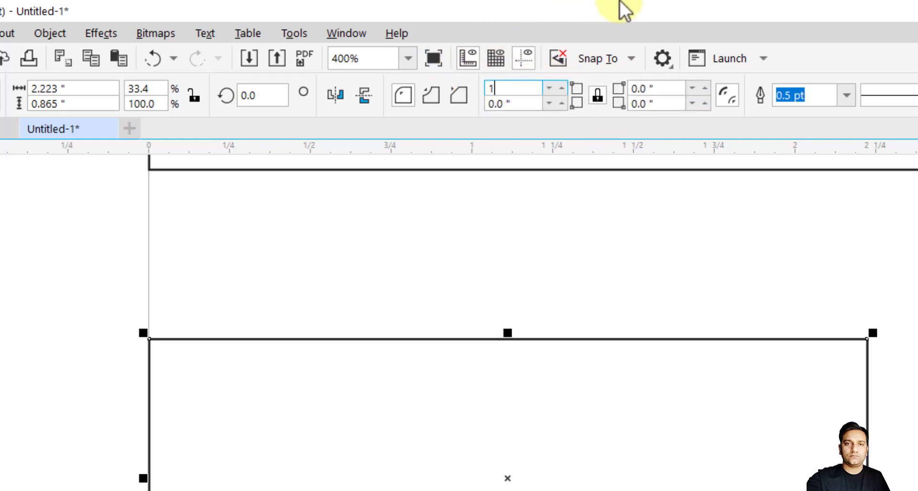
{"action": "key", "text": "Return"}
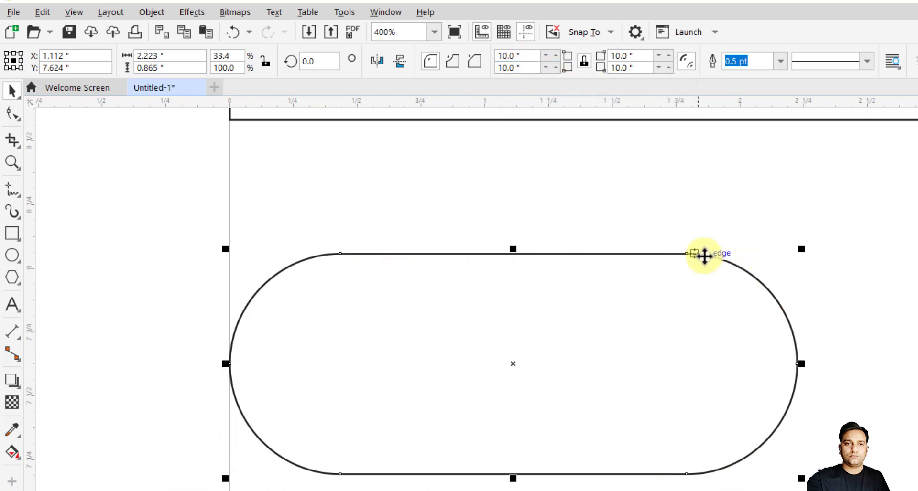
Reduce the corner radius through 3" and 0.5" down to a final 0.1"
{"action": "double_click", "coordinate": [527, 55]}
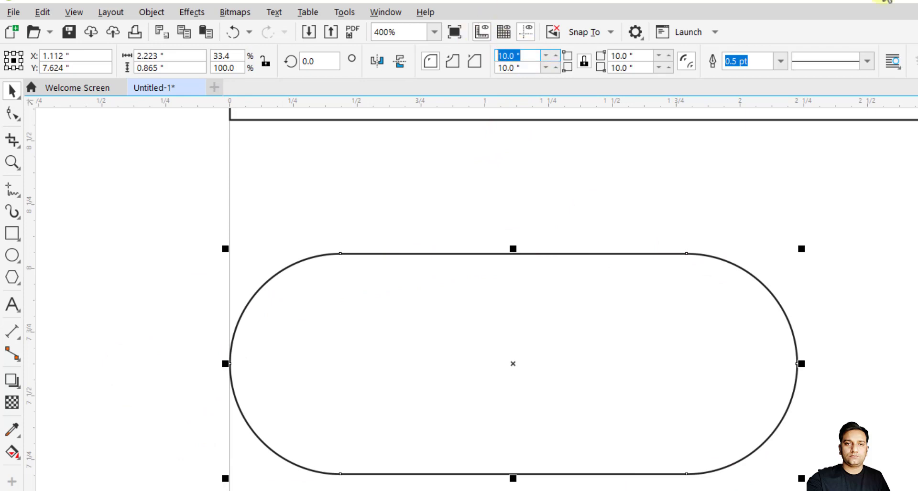
{"action": "type", "text": "3"}
{"action": "key", "text": "Return"}
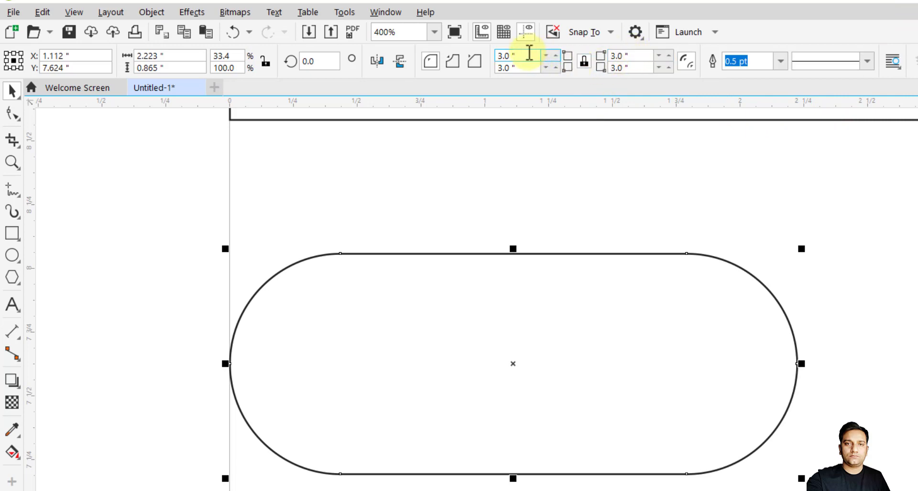
{"action": "double_click", "coordinate": [528, 56]}
{"action": "type", "text": ".5"}
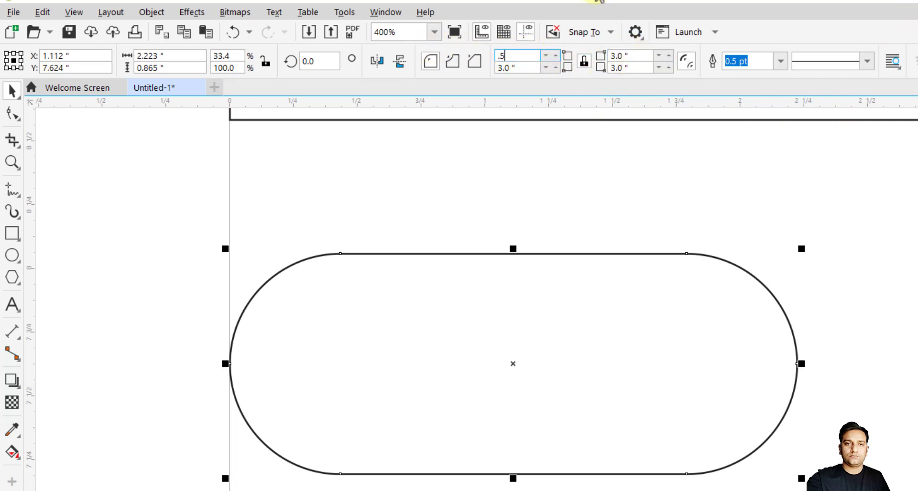
{"action": "key", "text": "Return"}
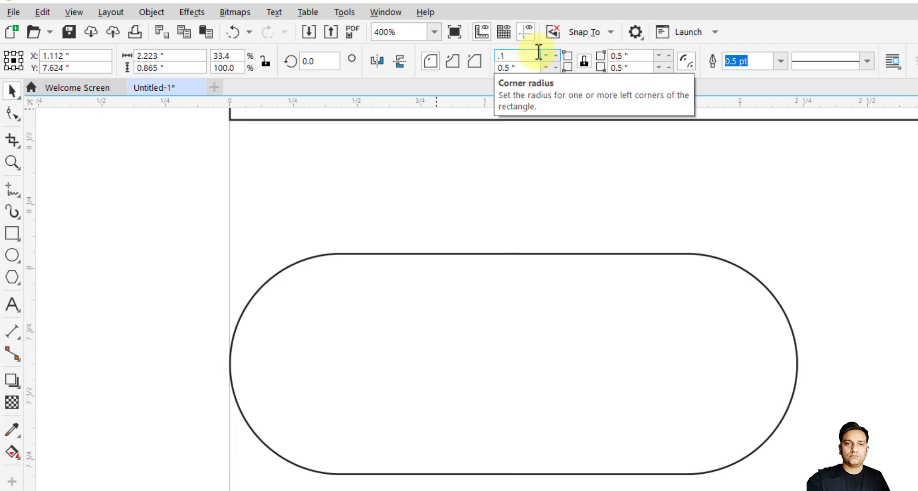
{"action": "key", "text": "Return"}
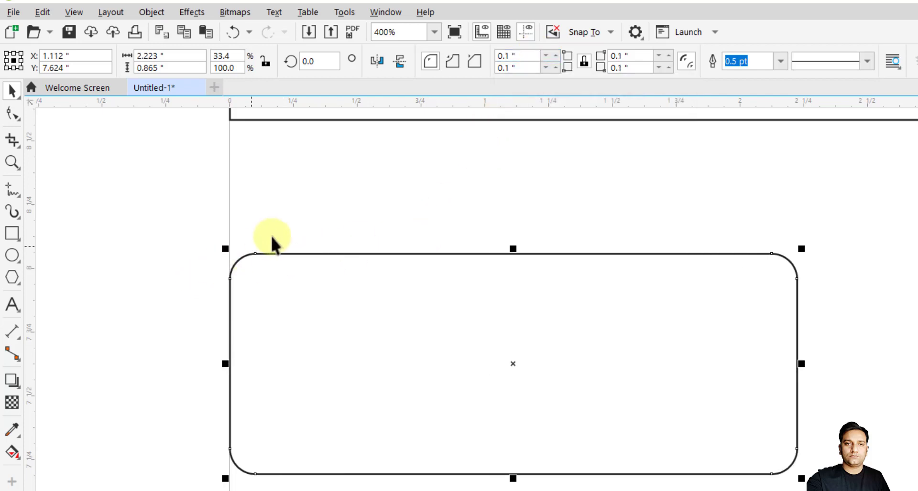
Reselect the rectangle and switch its 0.1" corners to chamfered, after trying scalloped
{"action": "left_click", "coordinate": [311, 197]}
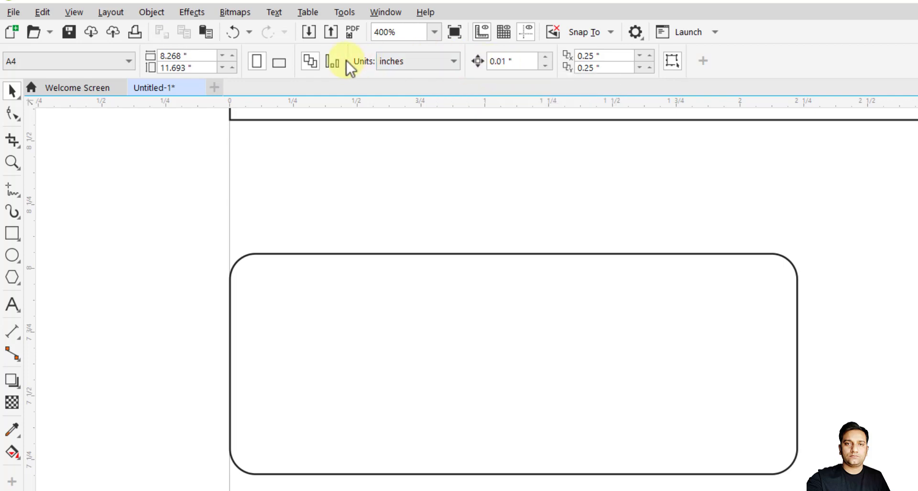
{"action": "left_click_drag", "start_coordinate": [358, 240], "coordinate": [624, 490]}
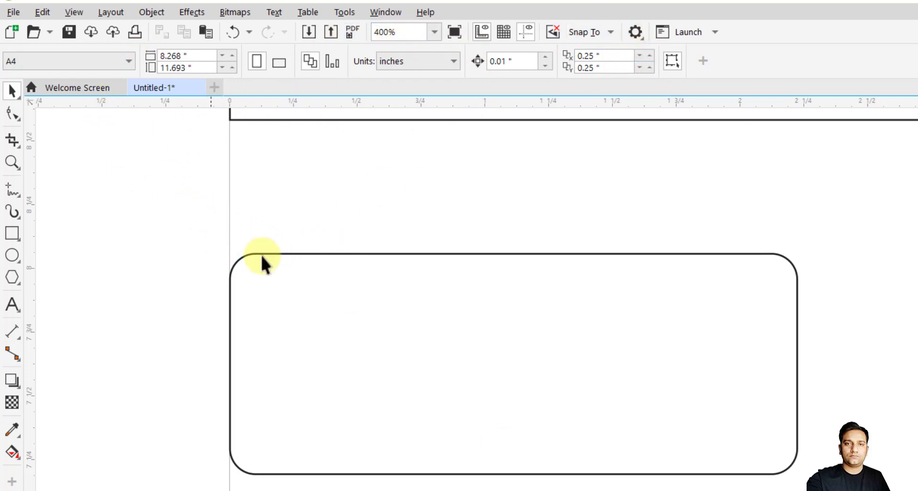
{"action": "left_click", "coordinate": [295, 255]}
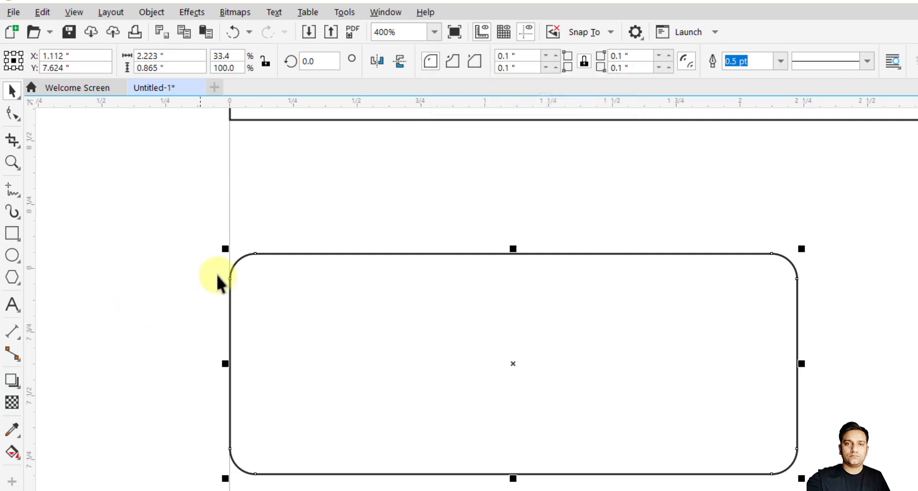
{"action": "left_click", "coordinate": [461, 59]}
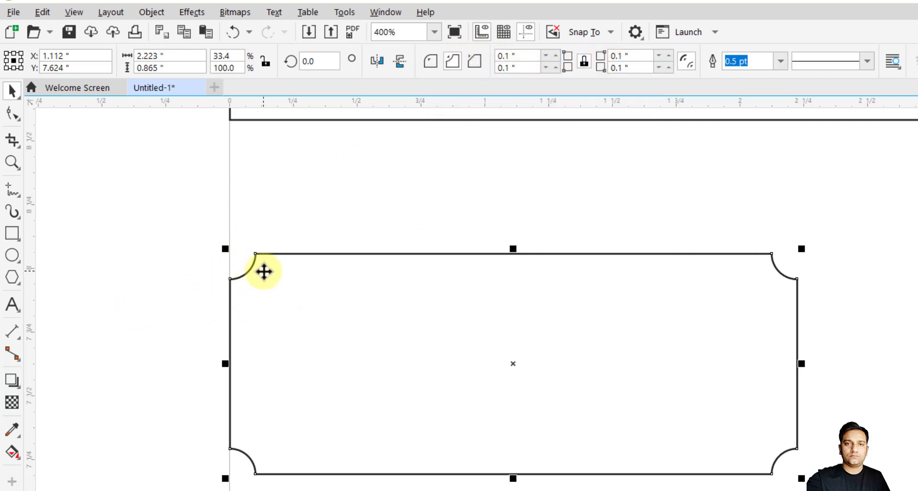
{"action": "left_click", "coordinate": [470, 69]}
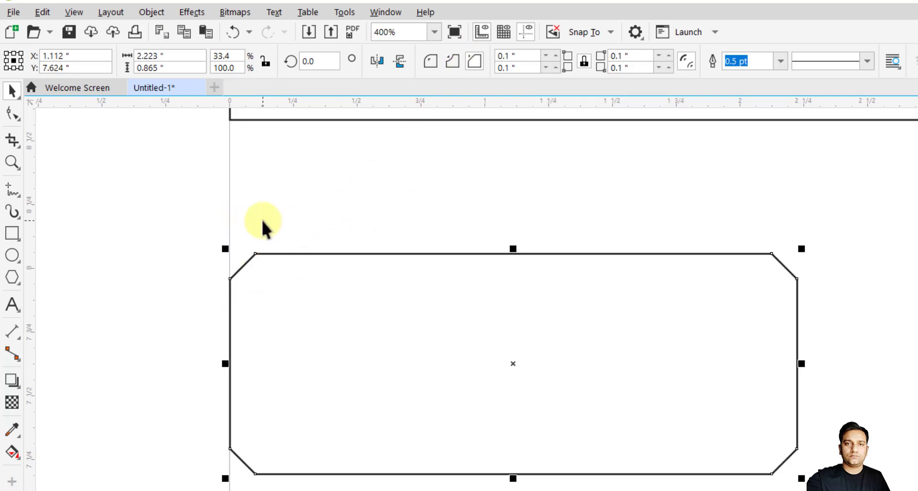
{"action": "scroll", "coordinate": [666, 342], "scroll_direction": "down", "scroll_amount": 2}
{"action": "scroll", "coordinate": [646, 255], "scroll_direction": "up", "scroll_amount": 1}
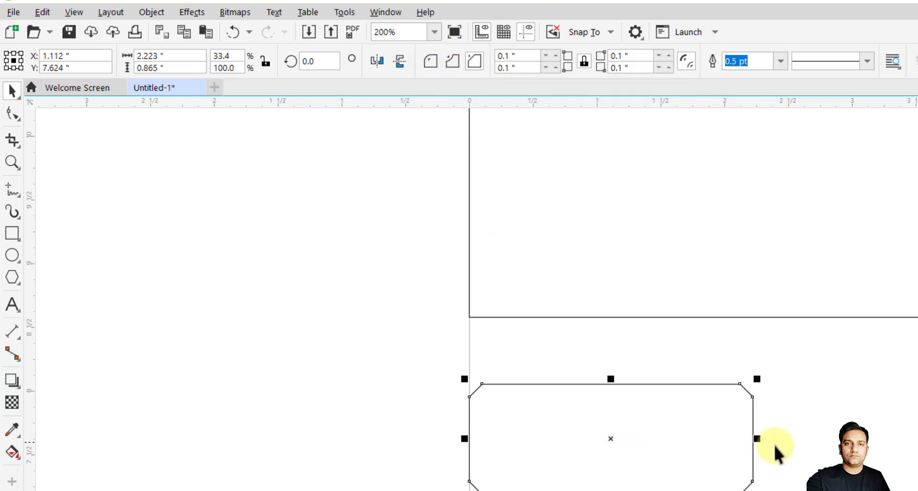
{"action": "scroll", "coordinate": [697, 420], "scroll_direction": "up", "scroll_amount": 1}
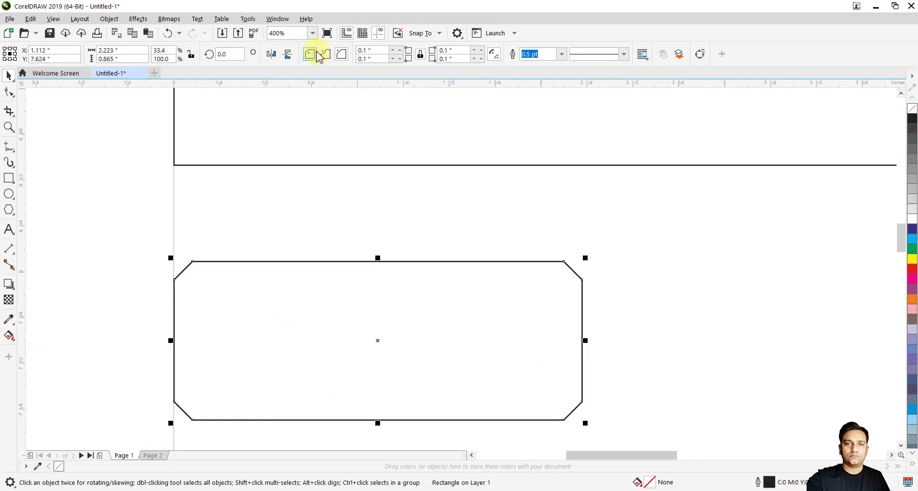
Reset to round corners at 0, unlink them, and round only top-left and top-right by 0.1"
{"action": "left_click", "coordinate": [314, 53]}
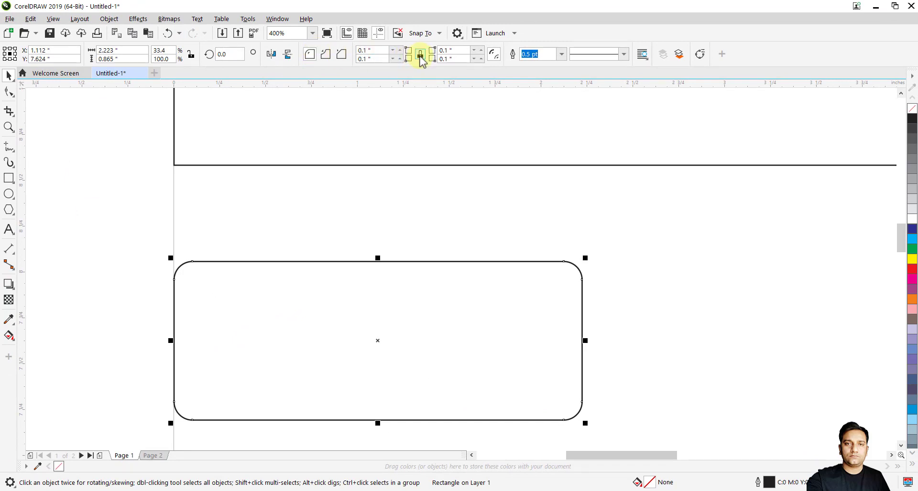
{"action": "double_click", "coordinate": [383, 51]}
{"action": "type", "text": "0"}
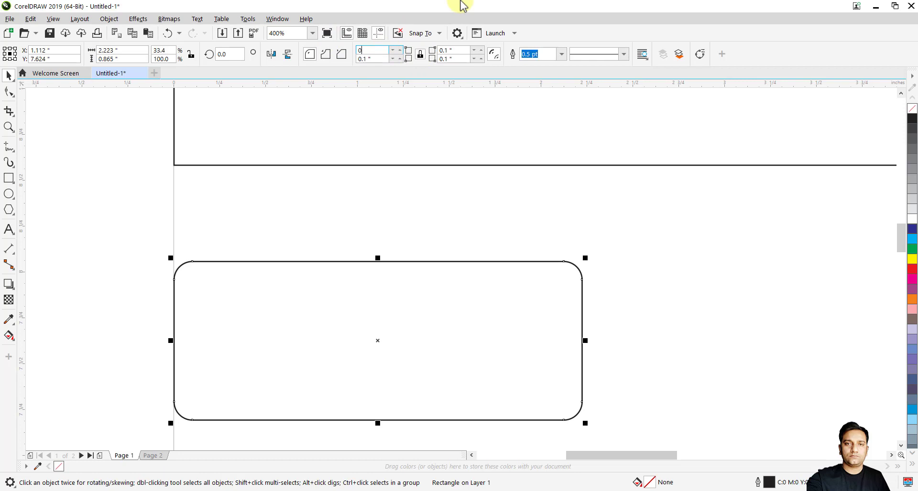
{"action": "key", "text": "Return"}
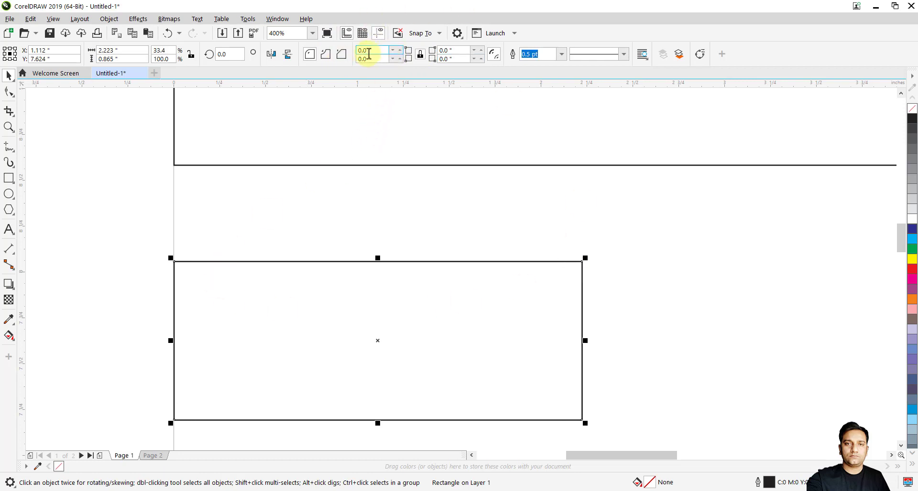
{"action": "left_click", "coordinate": [372, 50]}
{"action": "left_click", "coordinate": [421, 56]}
{"action": "left_click", "coordinate": [379, 51]}
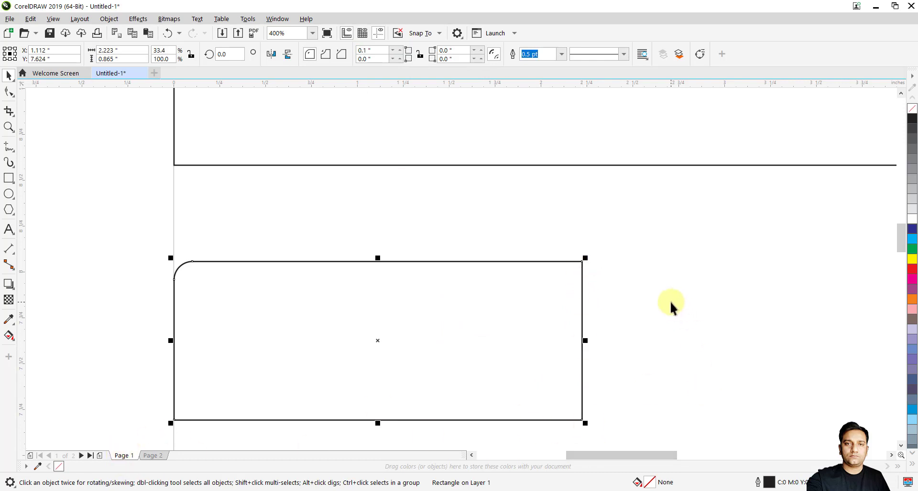
{"action": "double_click", "coordinate": [440, 51]}
{"action": "type", "text": ".1"}
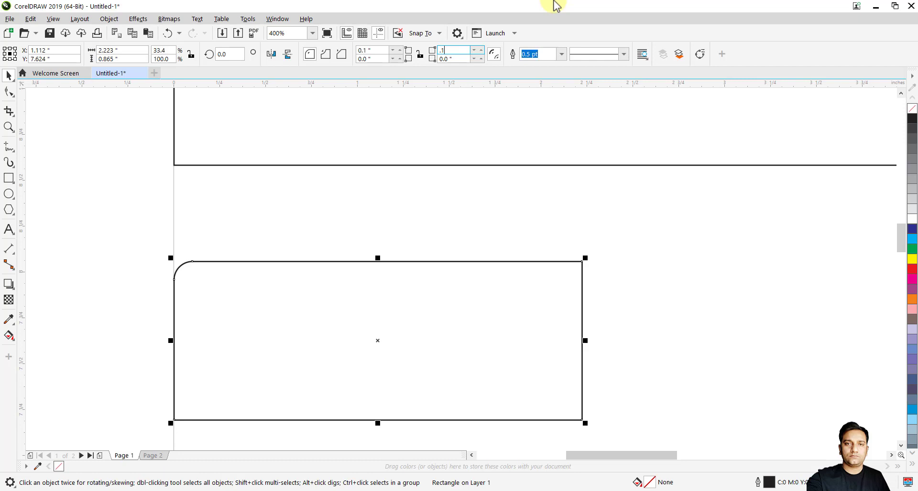
{"action": "key", "text": "Return"}
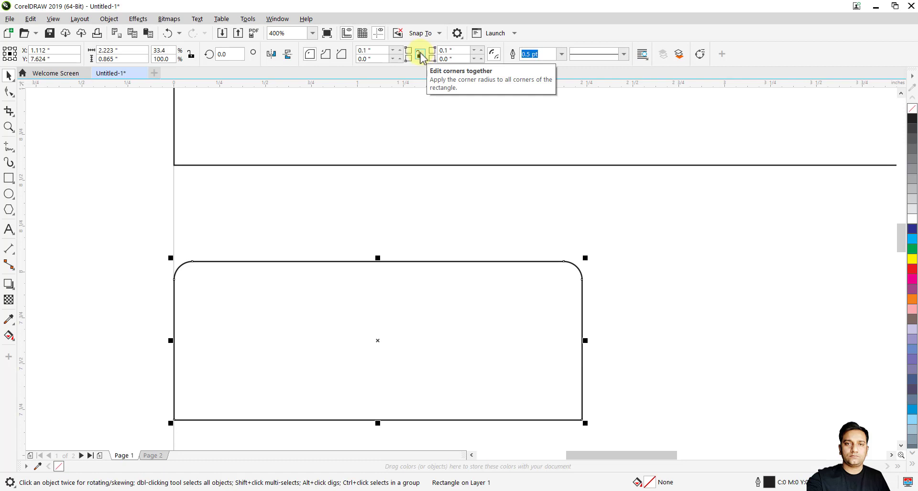
{"action": "left_click_drag", "start_coordinate": [365, 229], "coordinate": [432, 312]}
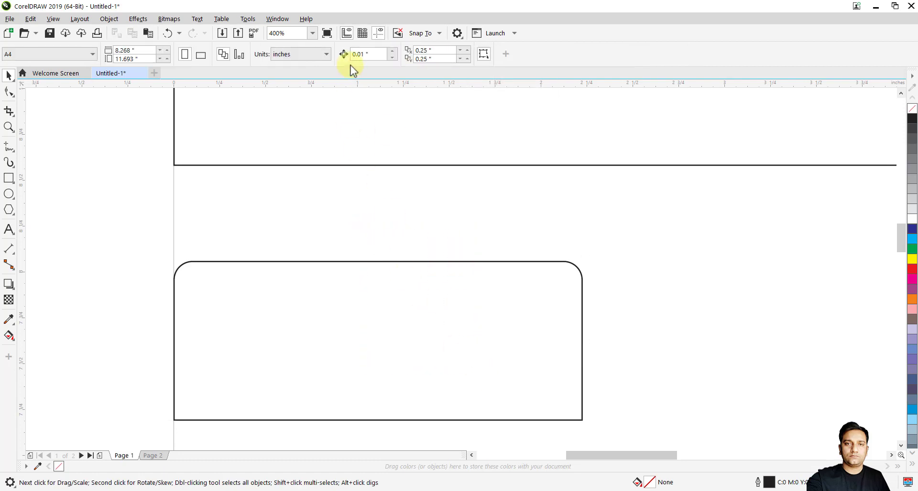
Give the rectangle a 2 pt dotted, then dashed, outline, then delete it
{"action": "left_click", "coordinate": [409, 262]}
{"action": "type", "text": "2"}
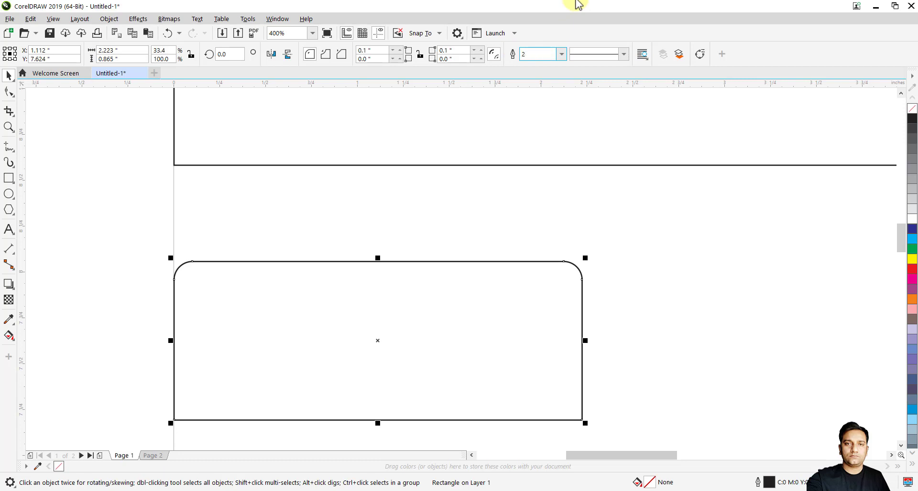
{"action": "key", "text": "Return"}
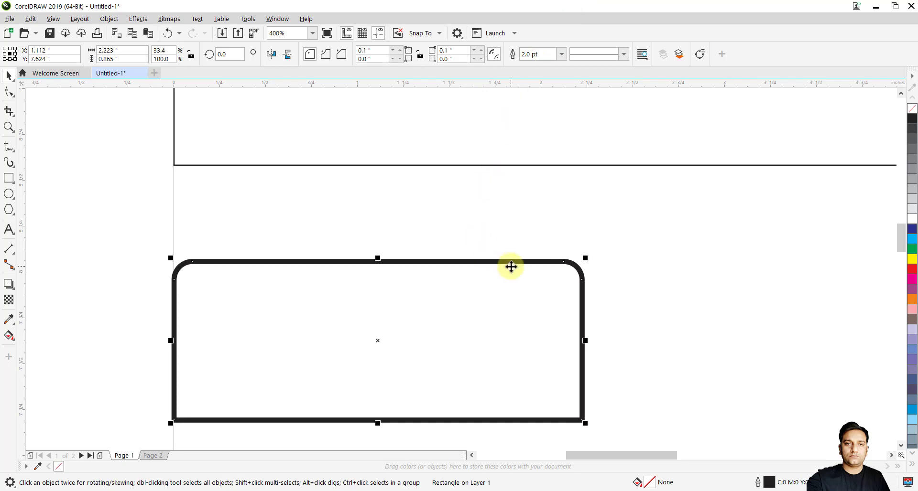
{"action": "left_click", "coordinate": [624, 54]}
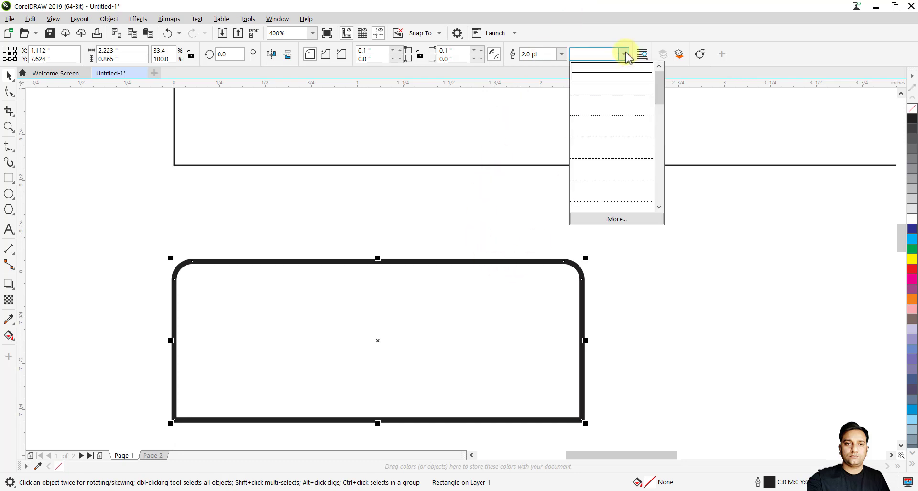
{"action": "left_click", "coordinate": [628, 117]}
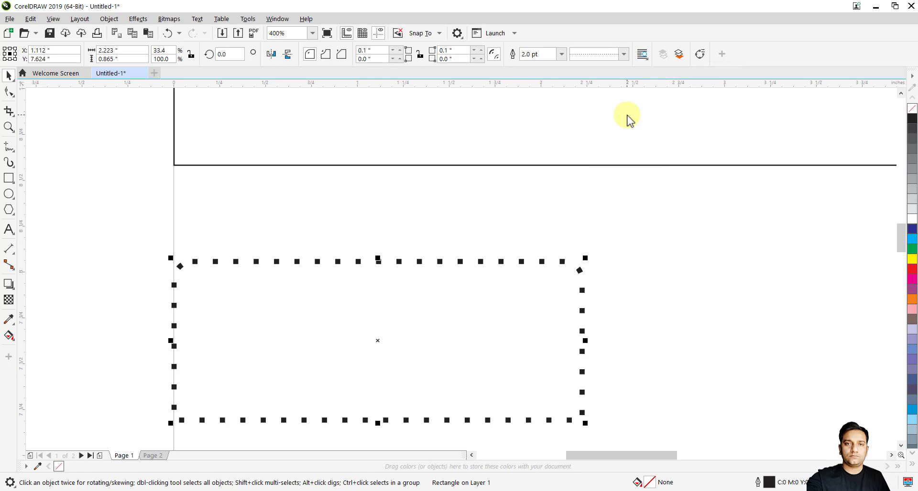
{"action": "left_click", "coordinate": [623, 54]}
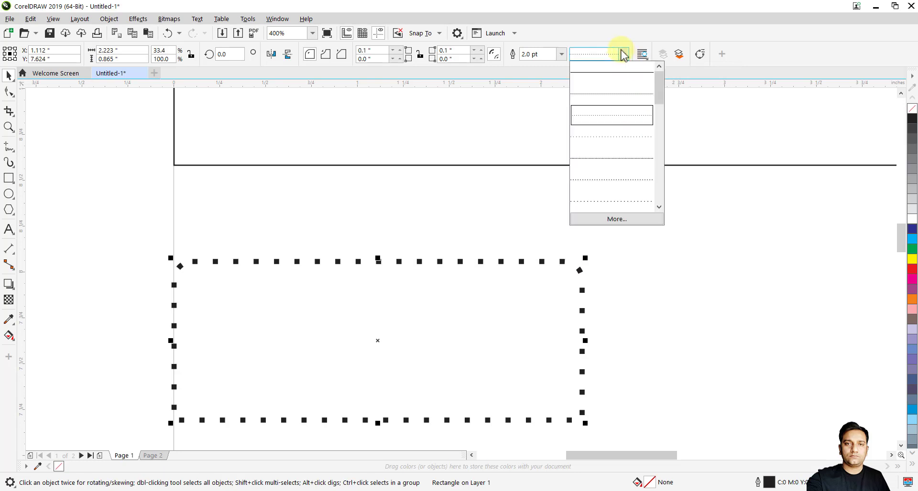
{"action": "left_click", "coordinate": [629, 191]}
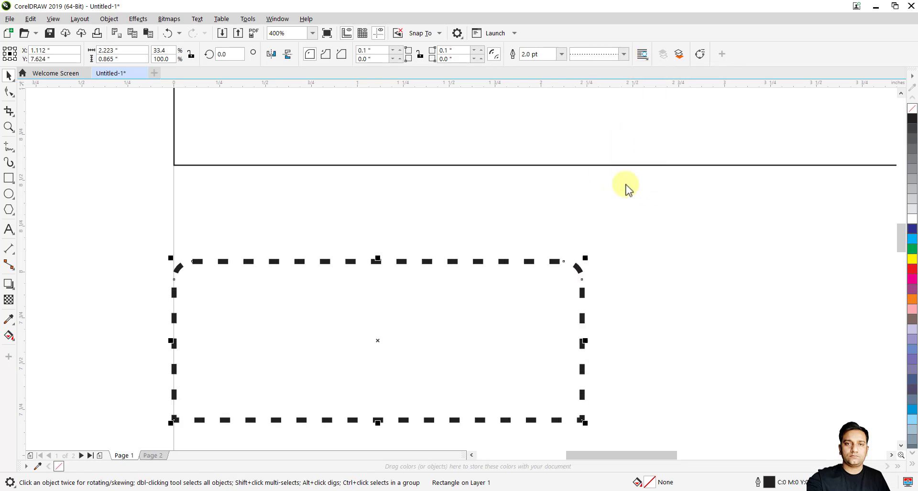
{"action": "left_click", "coordinate": [625, 55]}
{"action": "left_click", "coordinate": [623, 200]}
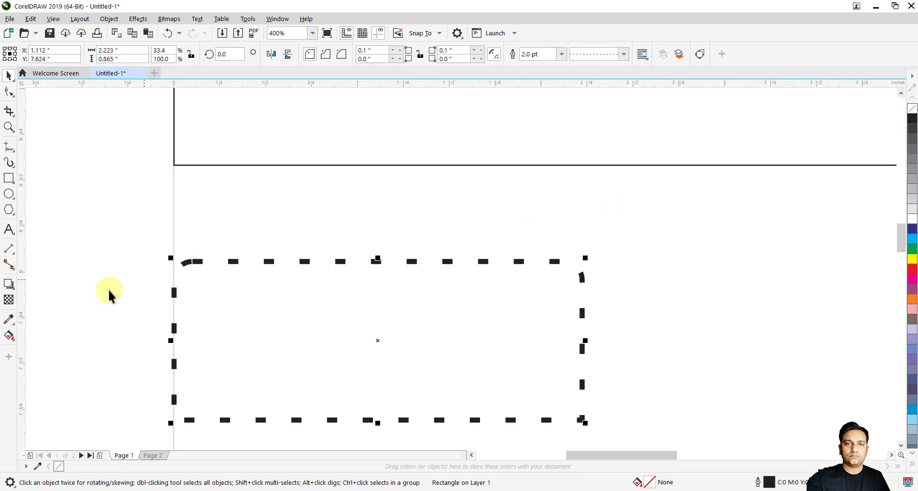
{"action": "left_click_drag", "start_coordinate": [129, 244], "coordinate": [678, 438]}
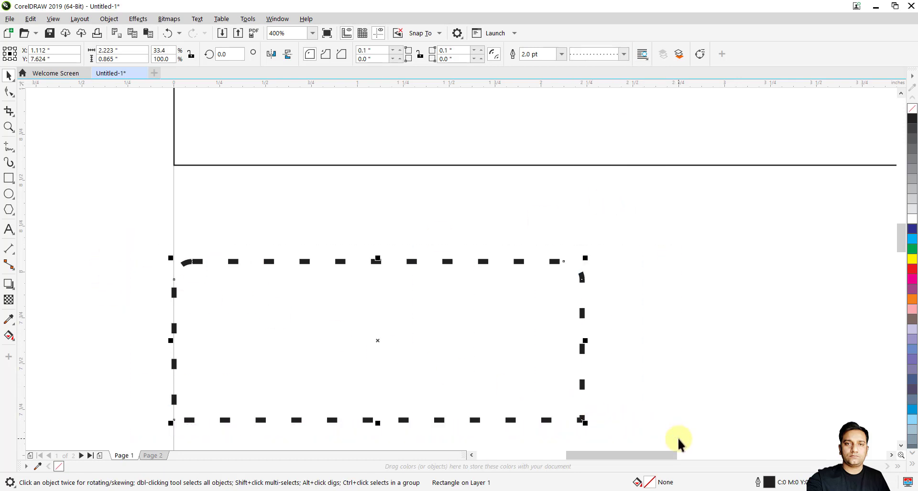
{"action": "key", "text": "Delete"}
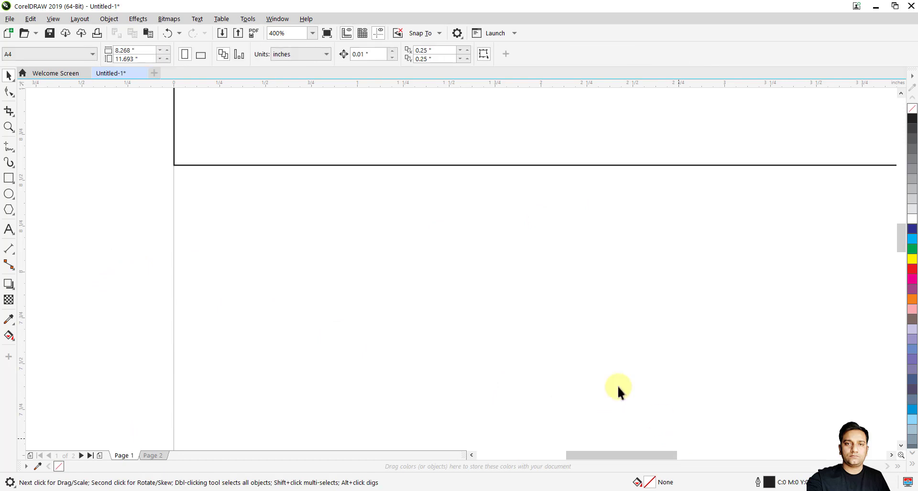
Fill the wide top rectangle with pink (C0 M80 Y40 K0) from the colour swatches
{"action": "scroll", "coordinate": [421, 262], "scroll_direction": "down", "scroll_amount": 2}
{"action": "scroll", "coordinate": [421, 263], "scroll_direction": "down", "scroll_amount": 2}
{"action": "scroll", "coordinate": [450, 229], "scroll_direction": "up", "scroll_amount": 1}
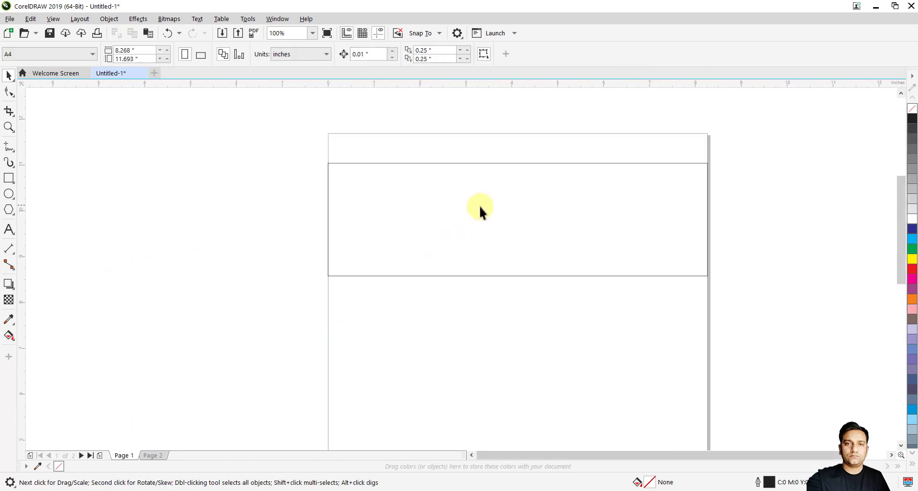
{"action": "scroll", "coordinate": [539, 178], "scroll_direction": "up", "scroll_amount": 1}
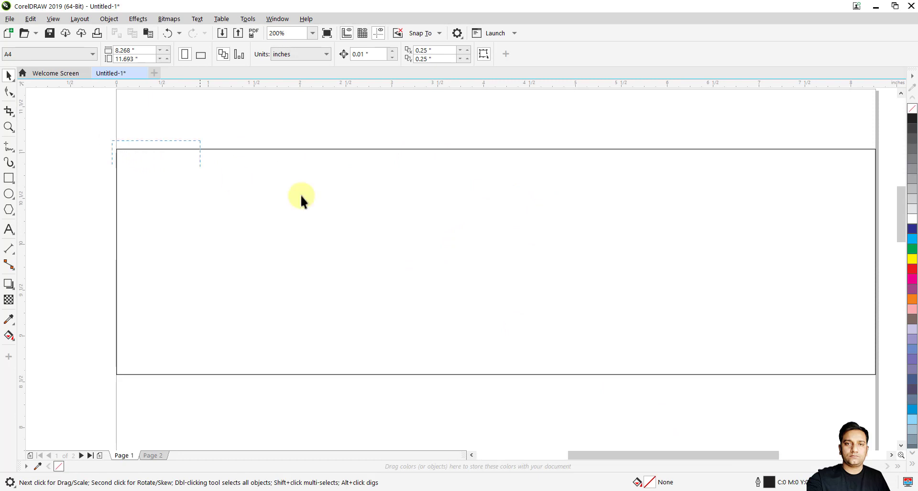
{"action": "left_click_drag", "start_coordinate": [881, 406], "coordinate": [882, 407]}
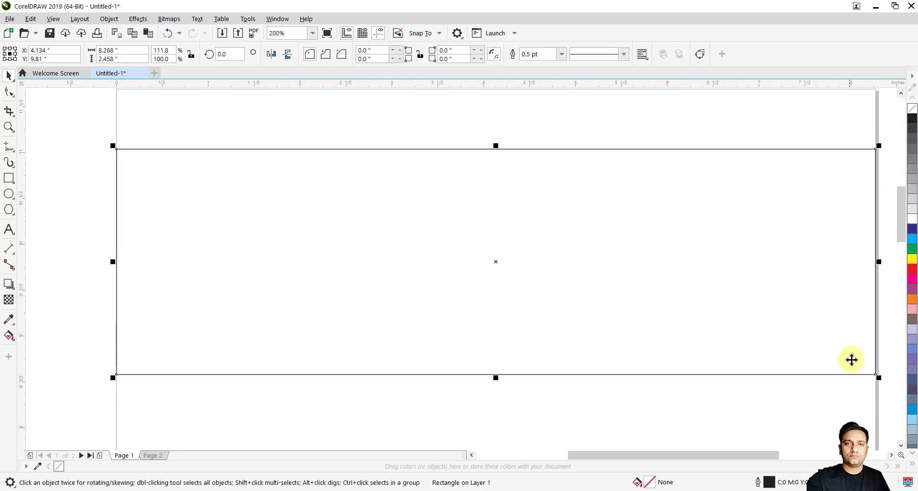
{"action": "left_click", "coordinate": [913, 466]}
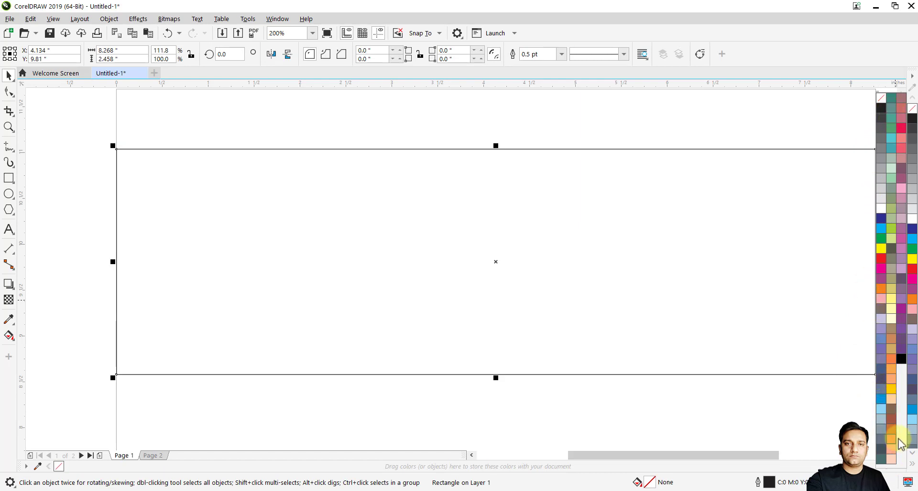
{"action": "left_click", "coordinate": [903, 148]}
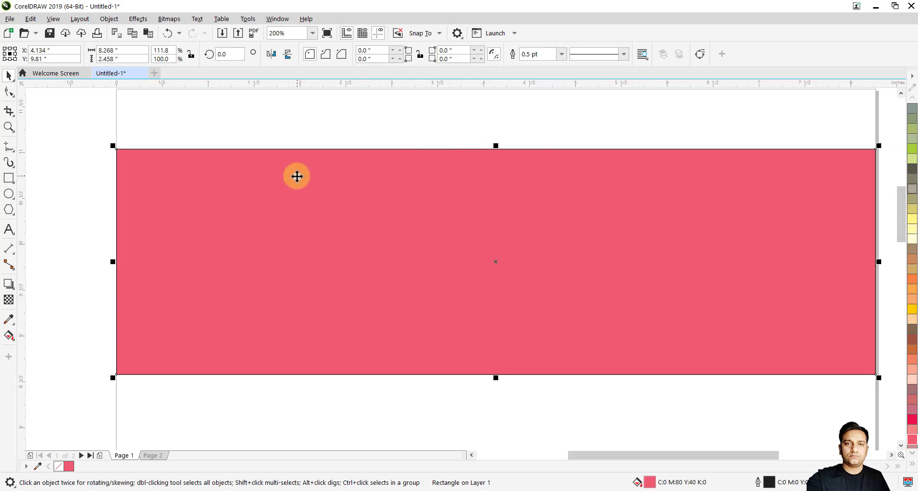
Remove the pink rectangle's outline by setting its outline width to 0
{"action": "scroll", "coordinate": [349, 147], "scroll_direction": "up", "scroll_amount": 3}
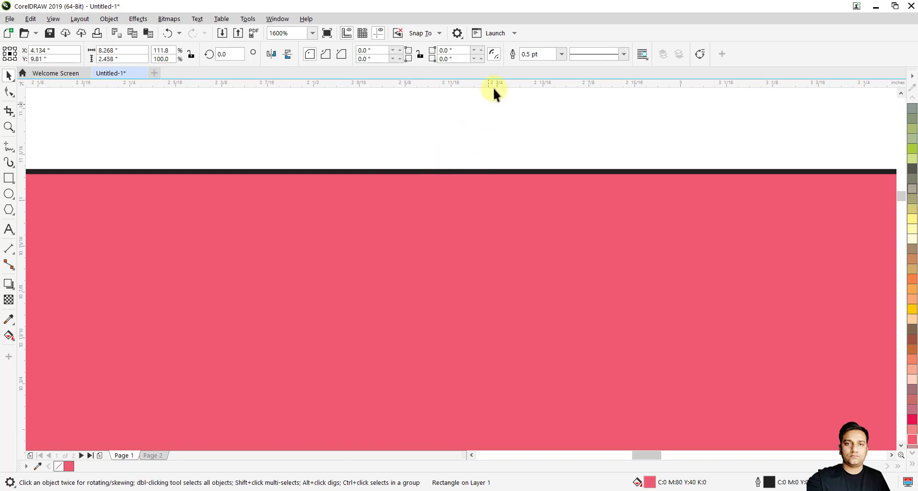
{"action": "left_click_drag", "start_coordinate": [545, 55], "coordinate": [504, 47]}
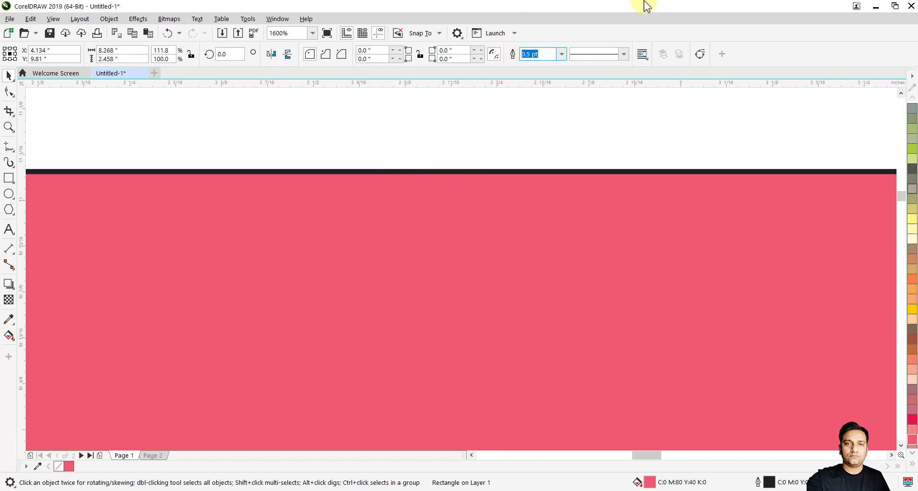
{"action": "type", "text": "0"}
{"action": "key", "text": "Return"}
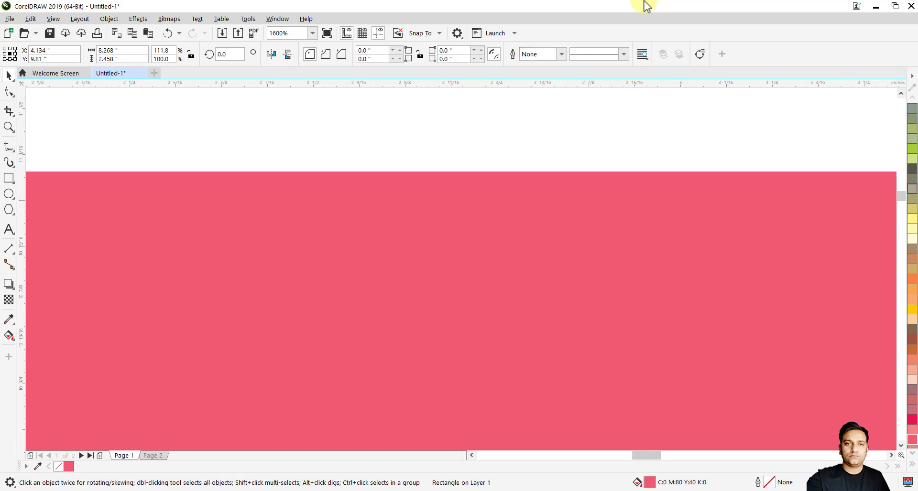
{"action": "left_click", "coordinate": [531, 165]}
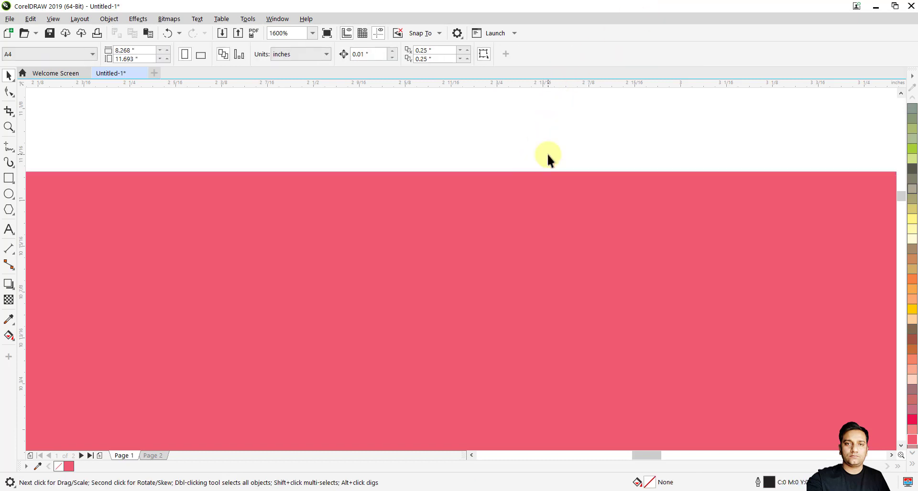
Move the pink rectangle up toward the page's top-left corner, zooming in to check
{"action": "scroll", "coordinate": [535, 183], "scroll_direction": "down", "scroll_amount": 4}
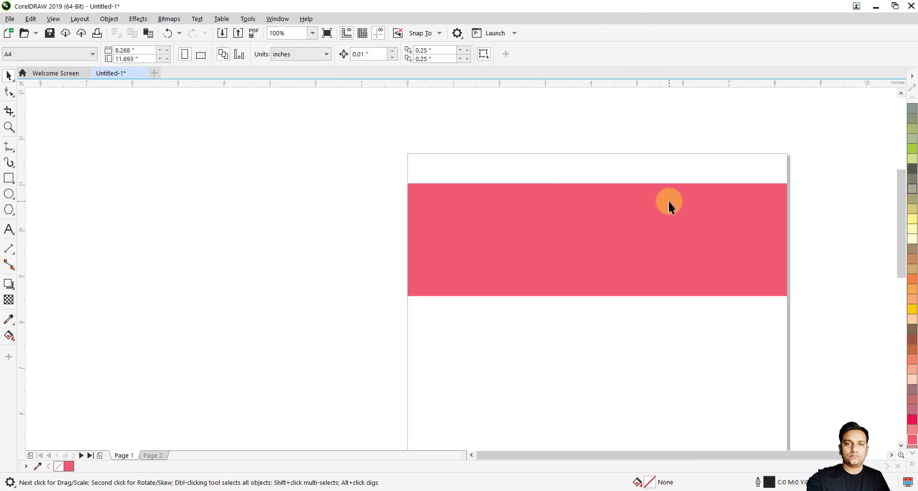
{"action": "scroll", "coordinate": [667, 200], "scroll_direction": "up", "scroll_amount": 1}
{"action": "mouse_move", "coordinate": [156, 174]}
{"action": "left_mouse_down"}
{"action": "mouse_move", "coordinate": [160, 124]}
{"action": "mouse_move", "coordinate": [136, 97]}
{"action": "left_mouse_up"}
{"action": "scroll", "coordinate": [136, 96], "scroll_direction": "up", "scroll_amount": 2}
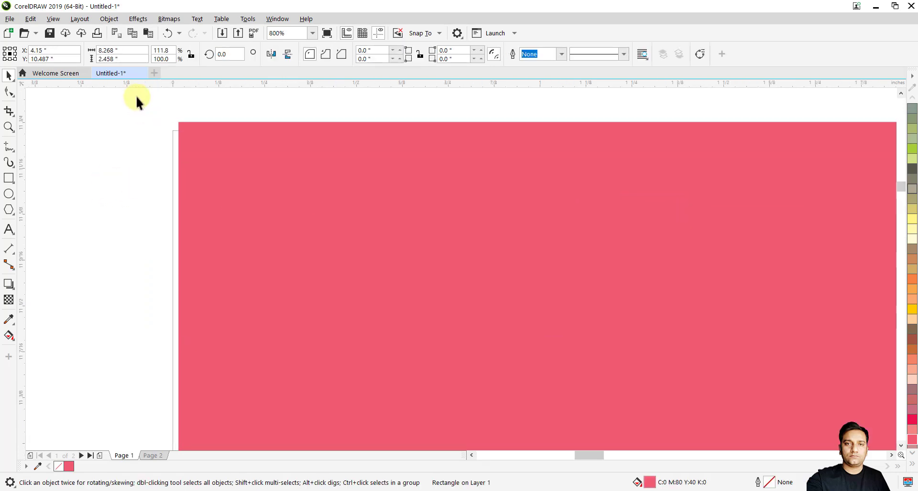
{"action": "scroll", "coordinate": [135, 96], "scroll_direction": "up", "scroll_amount": 2}
{"action": "left_click_drag", "start_coordinate": [318, 207], "coordinate": [294, 242]}
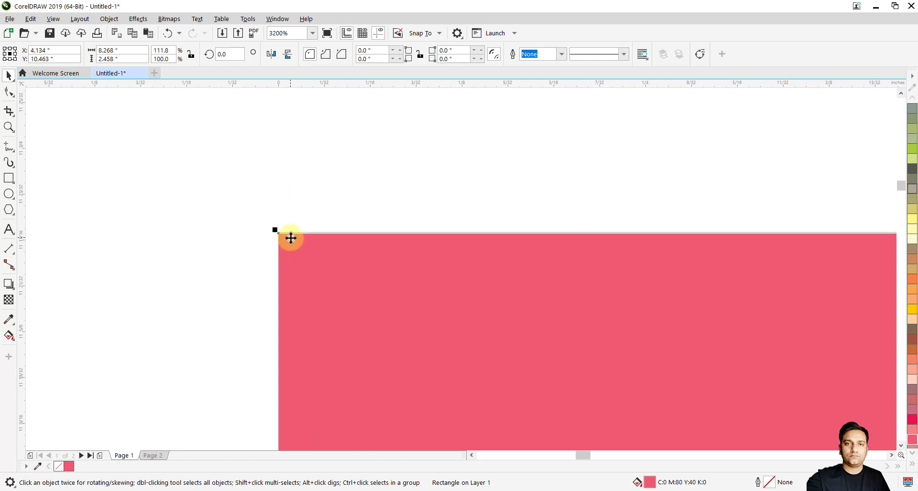
{"action": "scroll", "coordinate": [290, 237], "scroll_direction": "up", "scroll_amount": 2}
{"action": "scroll", "coordinate": [281, 228], "scroll_direction": "up", "scroll_amount": 4}
Snap the pink band flush with the page's top-left corner
{"action": "scroll", "coordinate": [237, 209], "scroll_direction": "down", "scroll_amount": 1}
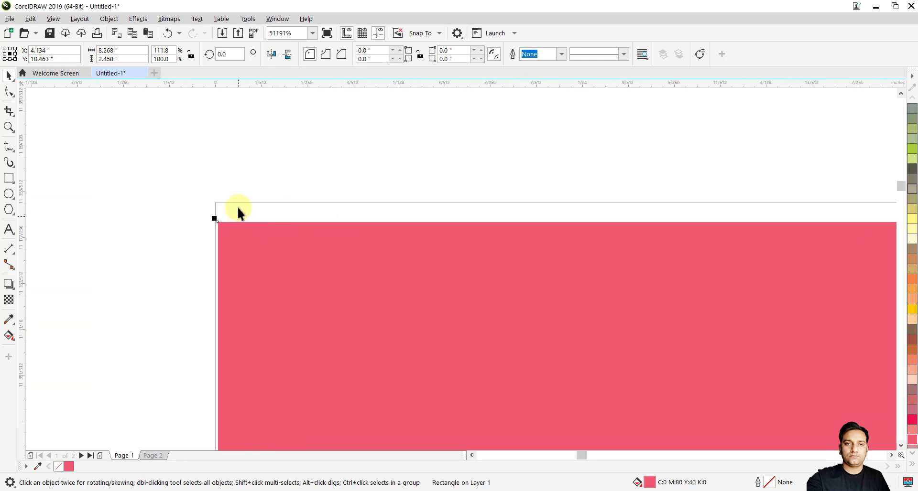
{"action": "scroll", "coordinate": [238, 211], "scroll_direction": "down", "scroll_amount": 1}
{"action": "left_click", "coordinate": [301, 33]}
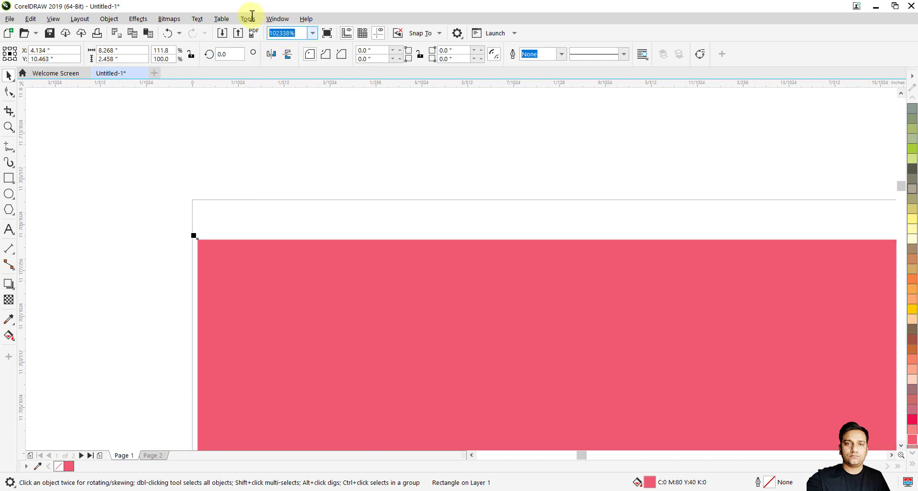
{"action": "mouse_move", "coordinate": [230, 262]}
{"action": "left_mouse_down"}
{"action": "mouse_move", "coordinate": [230, 227]}
{"action": "mouse_move", "coordinate": [211, 214]}
{"action": "left_mouse_up"}
{"action": "left_click", "coordinate": [120, 260]}
{"action": "left_click", "coordinate": [213, 214]}
{"action": "left_click", "coordinate": [163, 198]}
{"action": "scroll", "coordinate": [162, 196], "scroll_direction": "down", "scroll_amount": 10}
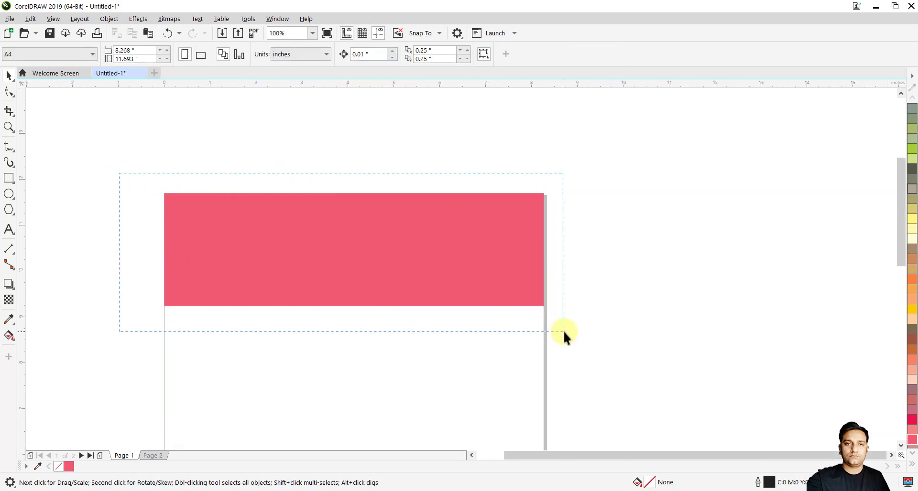
Add a vertical guideline at 4.134" through the pink band's horizontal midpoint
{"action": "left_click_drag", "start_coordinate": [521, 317], "coordinate": [563, 331]}
{"action": "left_click", "coordinate": [252, 204]}
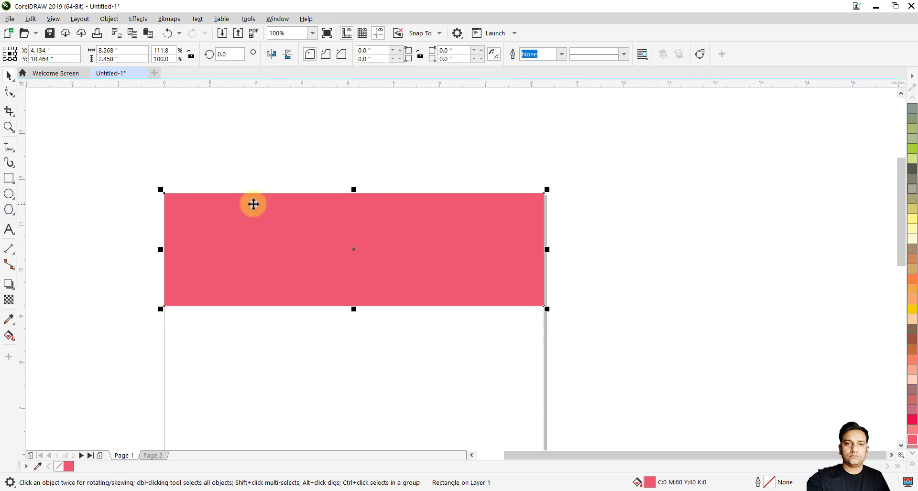
{"action": "left_click", "coordinate": [355, 248]}
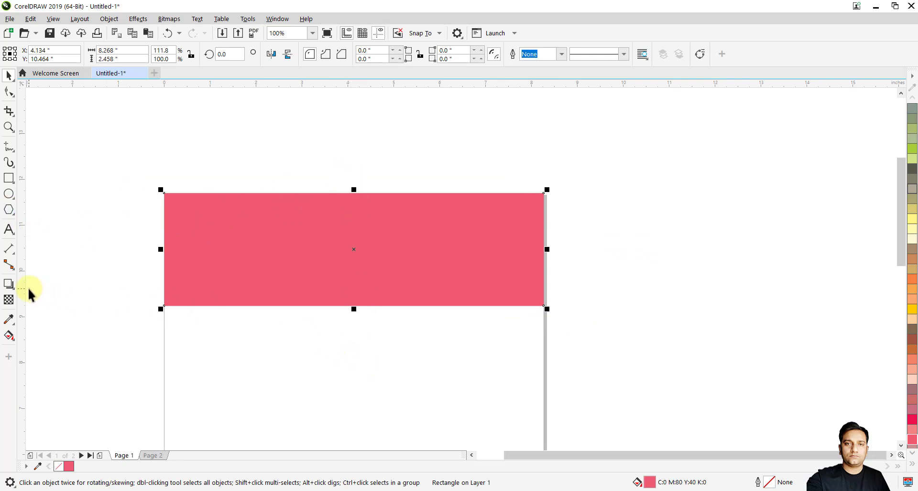
{"action": "left_click_drag", "start_coordinate": [24, 292], "coordinate": [187, 274]}
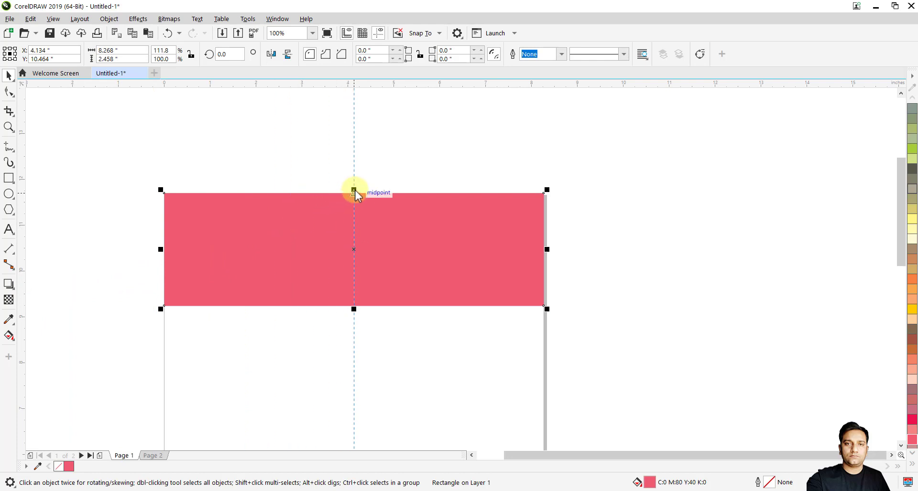
{"action": "left_click_drag", "start_coordinate": [345, 194], "coordinate": [355, 190]}
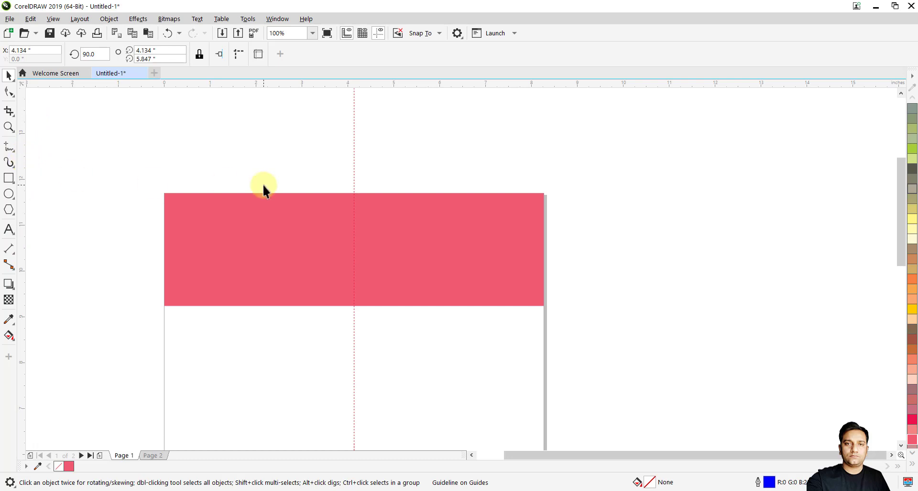
Draw a 2.625" × 1.917" outline rectangle below the pink band
{"action": "left_click", "coordinate": [627, 290]}
{"action": "scroll", "coordinate": [592, 203], "scroll_direction": "down", "scroll_amount": 1}
{"action": "scroll", "coordinate": [524, 264], "scroll_direction": "up", "scroll_amount": 1}
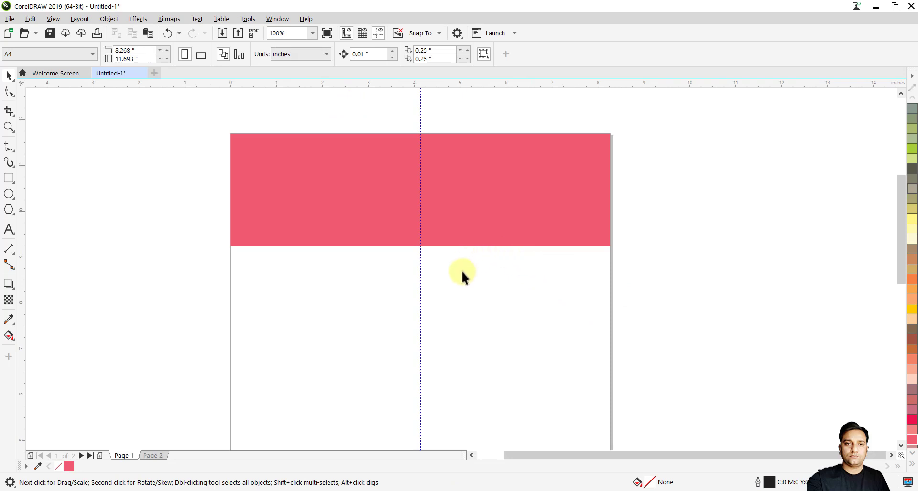
{"action": "left_click", "coordinate": [8, 178]}
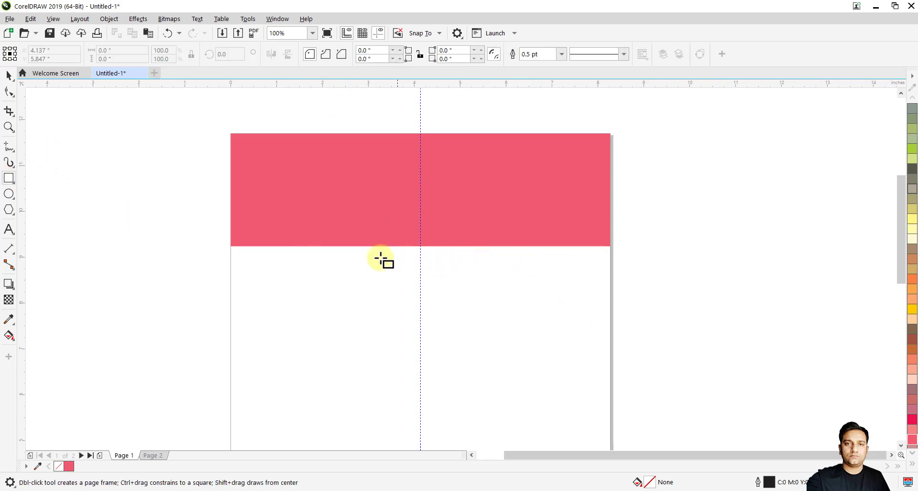
{"action": "left_click_drag", "start_coordinate": [362, 266], "coordinate": [482, 355]}
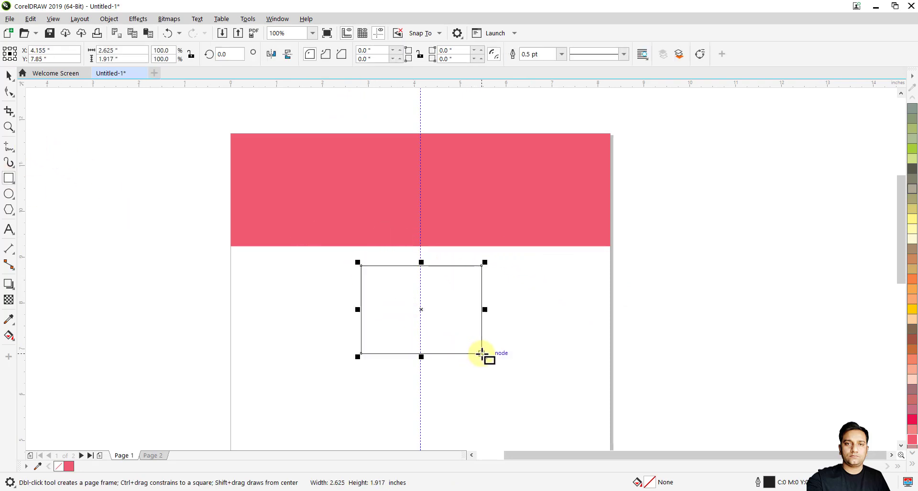
{"action": "left_click", "coordinate": [8, 75]}
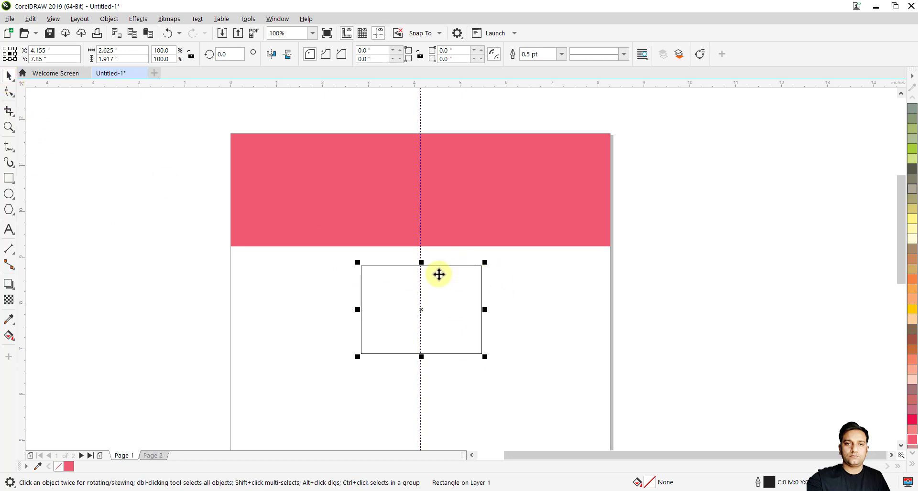
Move the small outline rectangle off the page to its left
{"action": "scroll", "coordinate": [438, 273], "scroll_direction": "up", "scroll_amount": 2}
{"action": "scroll", "coordinate": [421, 258], "scroll_direction": "up", "scroll_amount": 2}
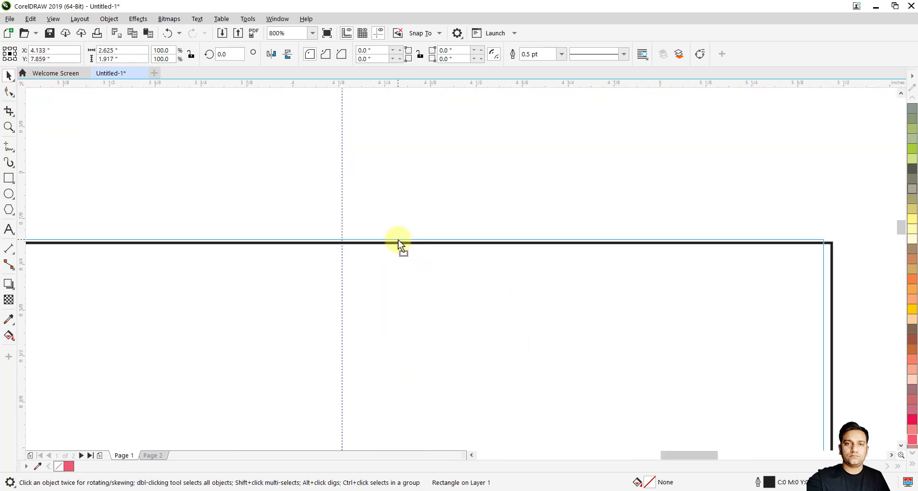
{"action": "scroll", "coordinate": [404, 235], "scroll_direction": "down", "scroll_amount": 3}
{"action": "scroll", "coordinate": [408, 234], "scroll_direction": "down", "scroll_amount": 1}
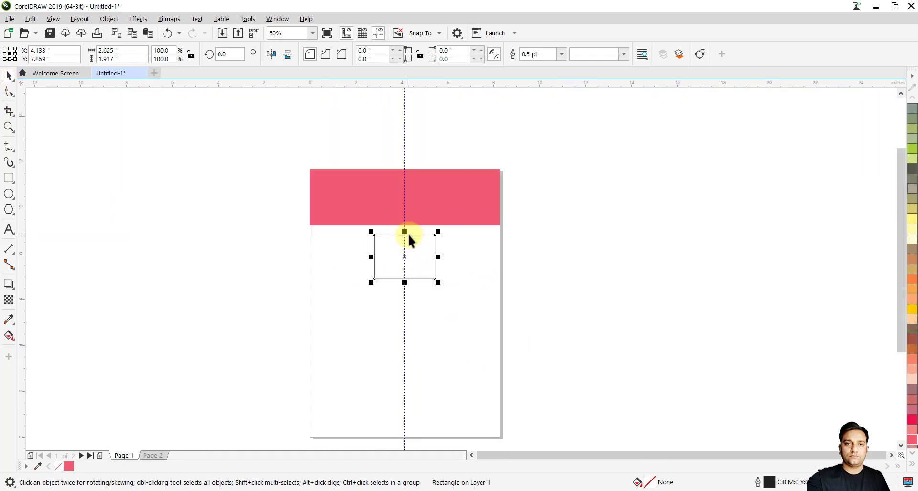
{"action": "left_click", "coordinate": [500, 228]}
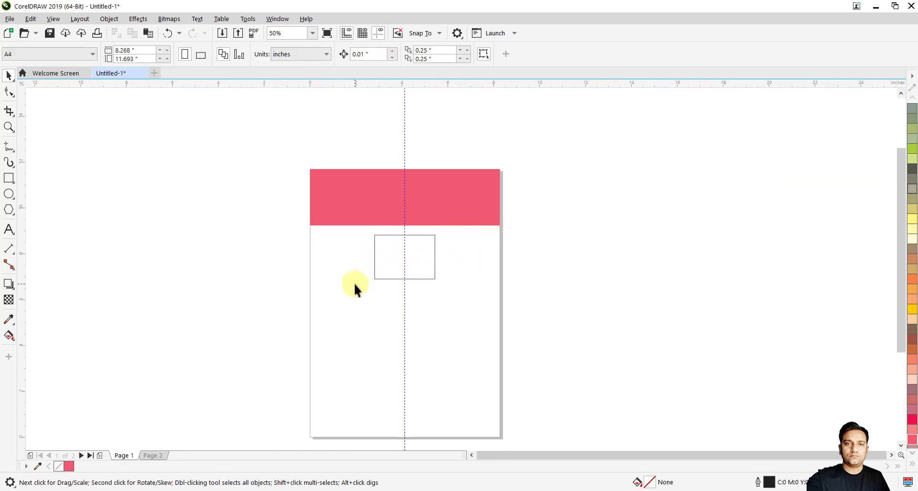
{"action": "key", "text": "Tab"}
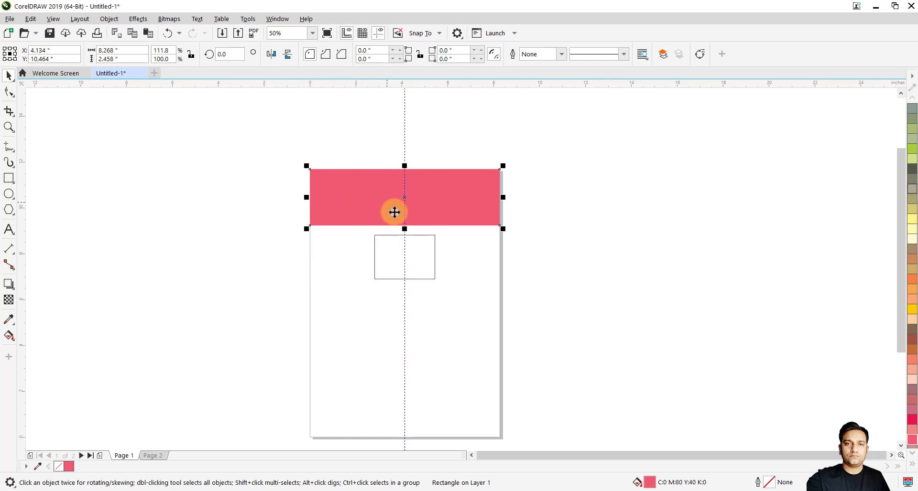
{"action": "left_click", "coordinate": [354, 252]}
{"action": "left_click_drag", "start_coordinate": [434, 268], "coordinate": [243, 257]}
{"action": "left_click", "coordinate": [351, 234]}
{"action": "left_click", "coordinate": [354, 220]}
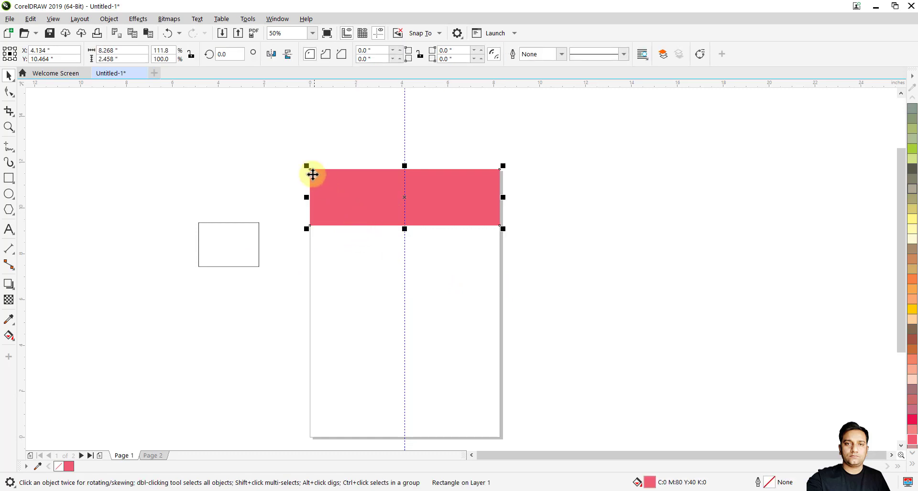
Copy the pink band and paste a duplicate via the Edit menu
{"action": "scroll", "coordinate": [356, 199], "scroll_direction": "up", "scroll_amount": 2}
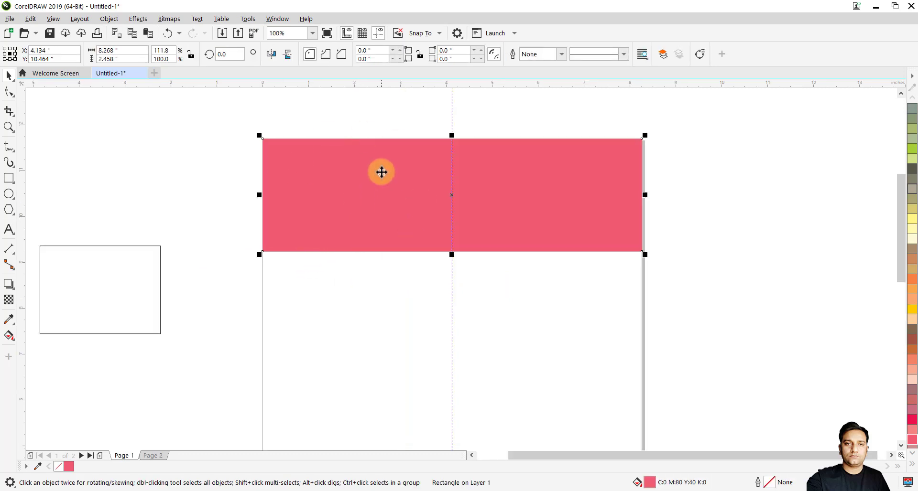
{"action": "left_click", "coordinate": [30, 18]}
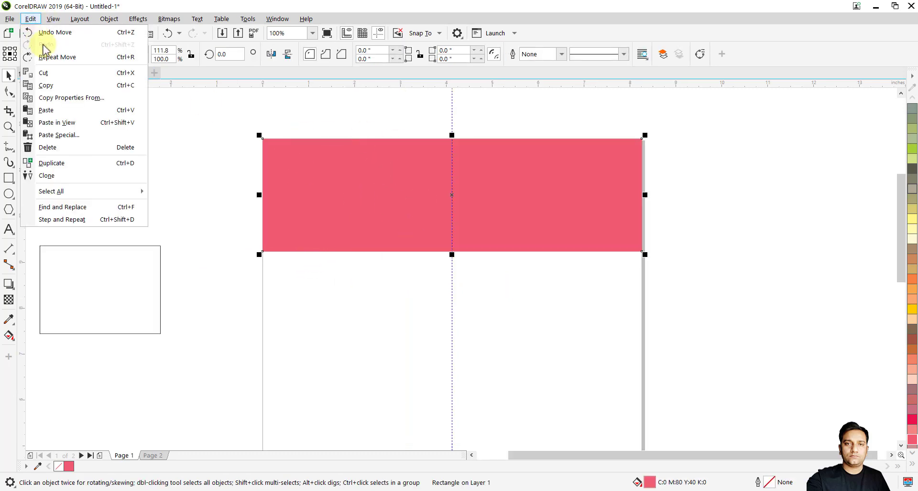
{"action": "left_click", "coordinate": [58, 86]}
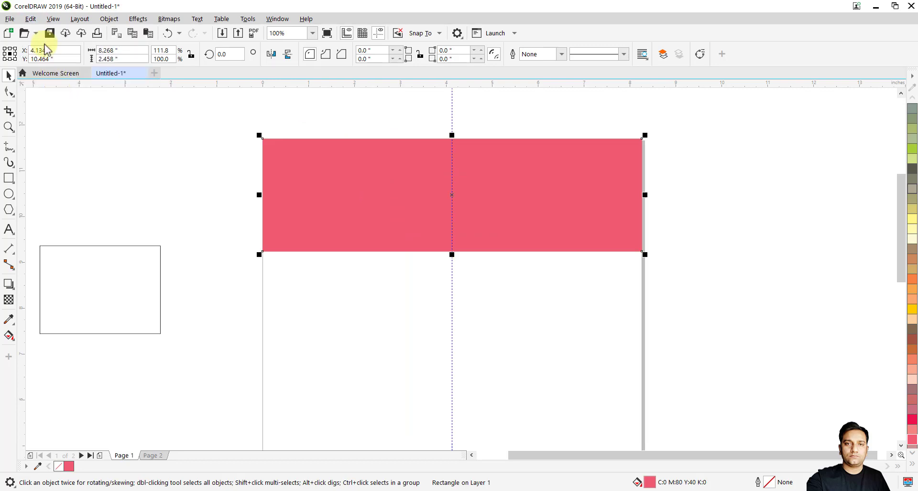
{"action": "left_click", "coordinate": [31, 19]}
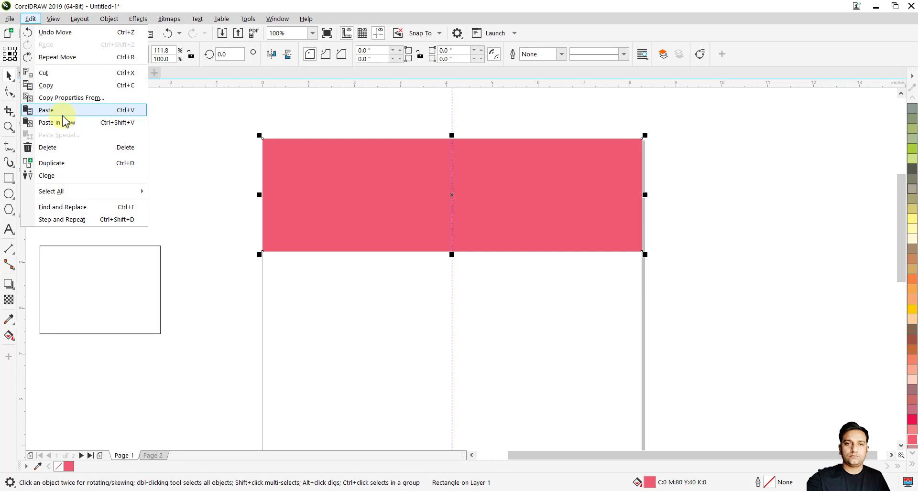
{"action": "left_click", "coordinate": [128, 110]}
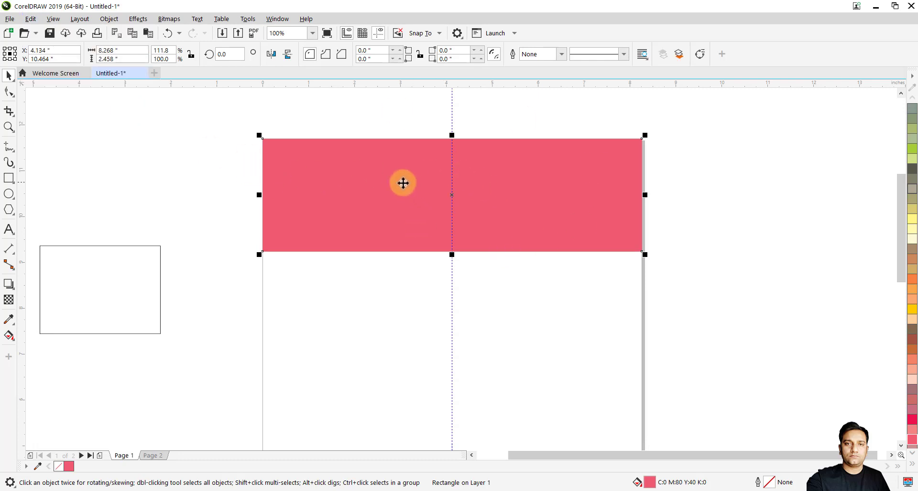
Move the pasted band copy off the page to the lower left, over the small rectangle
{"action": "mouse_move", "coordinate": [382, 168]}
{"action": "left_mouse_down"}
{"action": "mouse_move", "coordinate": [444, 268]}
{"action": "mouse_move", "coordinate": [98, 343]}
{"action": "left_mouse_up"}
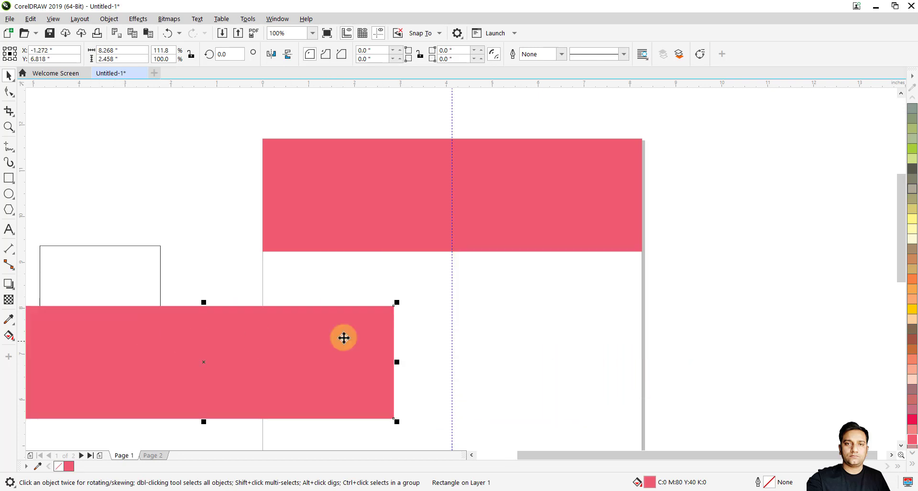
{"action": "left_click_drag", "start_coordinate": [344, 338], "coordinate": [188, 317]}
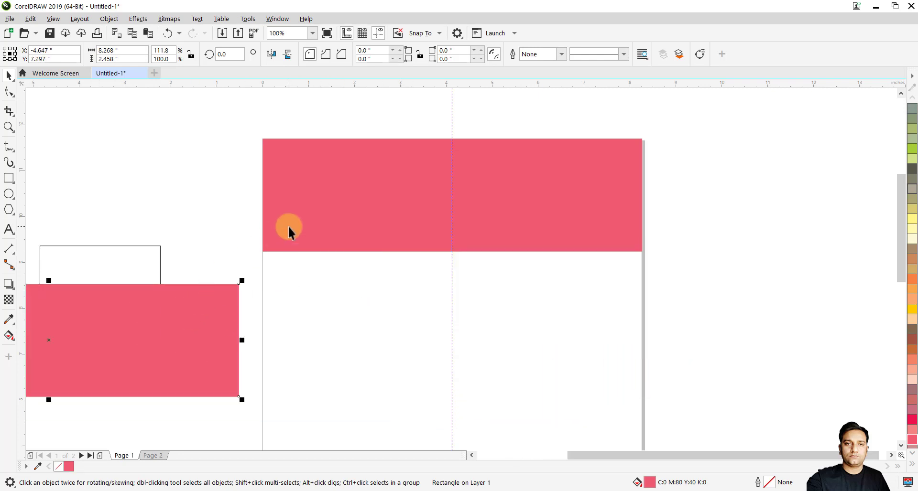
{"action": "left_click", "coordinate": [30, 18]}
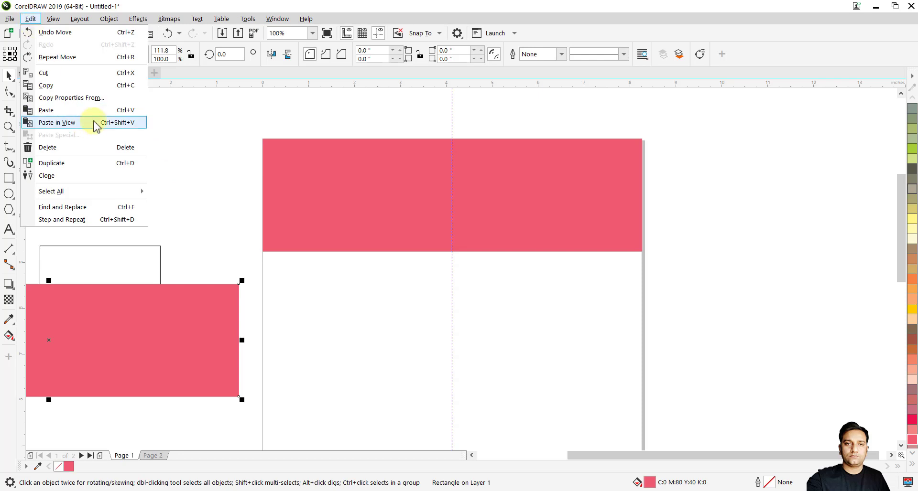
{"action": "left_click", "coordinate": [435, 5]}
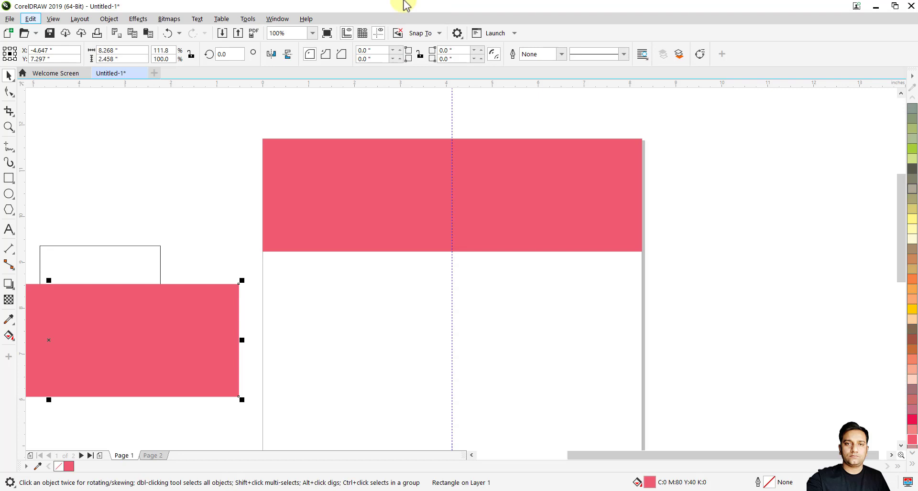
{"action": "left_click", "coordinate": [369, 185]}
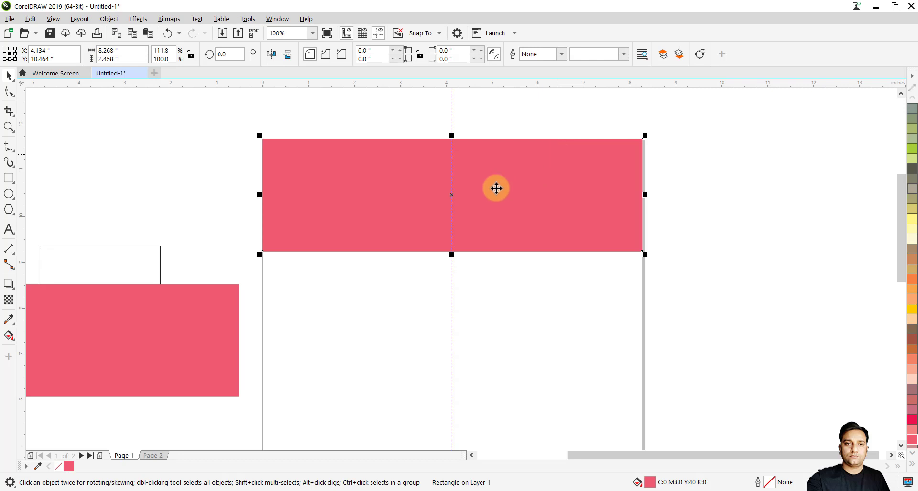
Drag pink band copies to the right of the page and above the left-hand copy
{"action": "mouse_move", "coordinate": [366, 217]}
{"action": "left_mouse_down"}
{"action": "mouse_move", "coordinate": [457, 196]}
{"action": "mouse_move", "coordinate": [473, 208]}
{"action": "mouse_move", "coordinate": [437, 325]}
{"action": "mouse_move", "coordinate": [395, 404]}
{"action": "left_mouse_up"}
{"action": "left_click", "coordinate": [374, 203]}
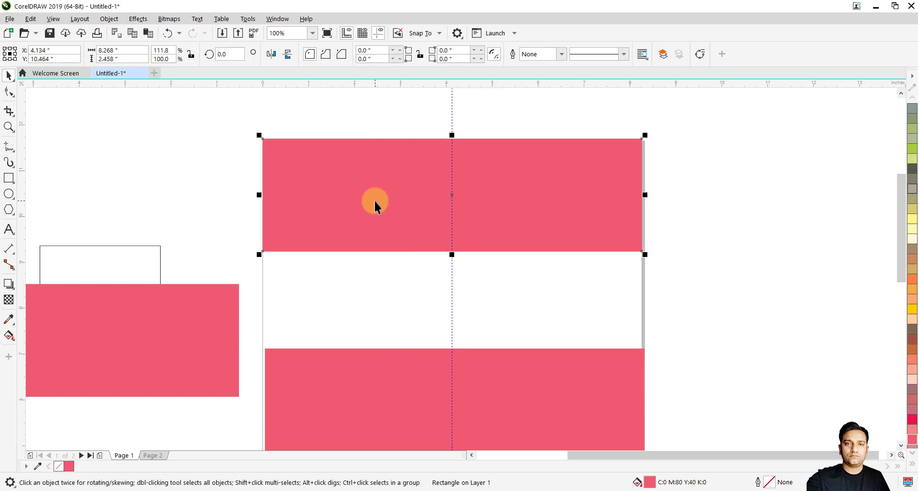
{"action": "mouse_move", "coordinate": [339, 180]}
{"action": "left_mouse_down"}
{"action": "mouse_move", "coordinate": [570, 242]}
{"action": "mouse_move", "coordinate": [585, 235]}
{"action": "left_mouse_up"}
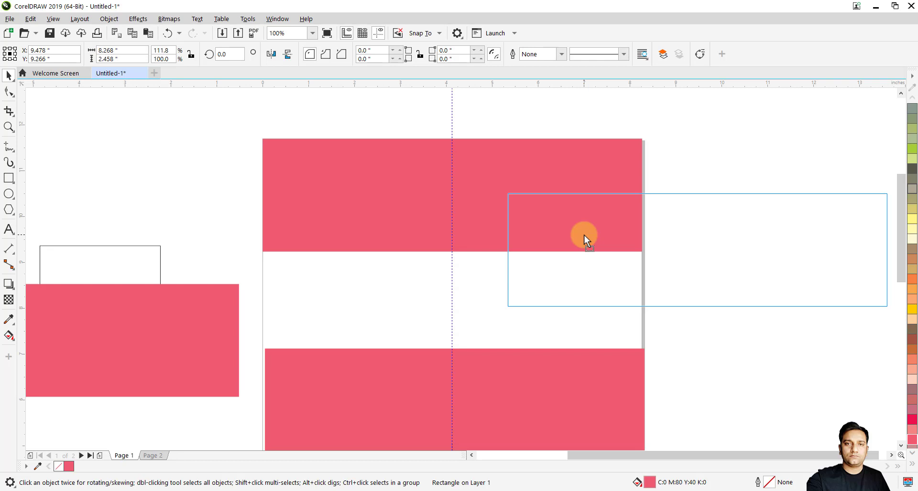
{"action": "mouse_move", "coordinate": [584, 235]}
{"action": "left_mouse_down"}
{"action": "mouse_move", "coordinate": [606, 261]}
{"action": "mouse_move", "coordinate": [745, 295]}
{"action": "mouse_move", "coordinate": [764, 309]}
{"action": "left_mouse_up"}
{"action": "mouse_move", "coordinate": [538, 214]}
{"action": "left_mouse_down"}
{"action": "mouse_move", "coordinate": [750, 165]}
{"action": "mouse_move", "coordinate": [278, 287]}
{"action": "mouse_move", "coordinate": [238, 257]}
{"action": "left_mouse_up"}
{"action": "mouse_move", "coordinate": [297, 273]}
{"action": "left_mouse_down"}
{"action": "mouse_move", "coordinate": [199, 203]}
{"action": "mouse_move", "coordinate": [194, 256]}
{"action": "left_mouse_up"}
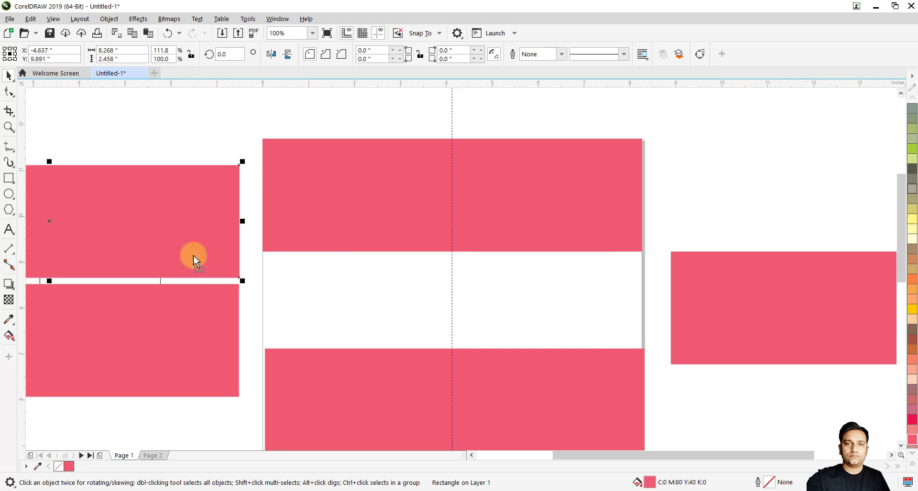
{"action": "left_click", "coordinate": [238, 131]}
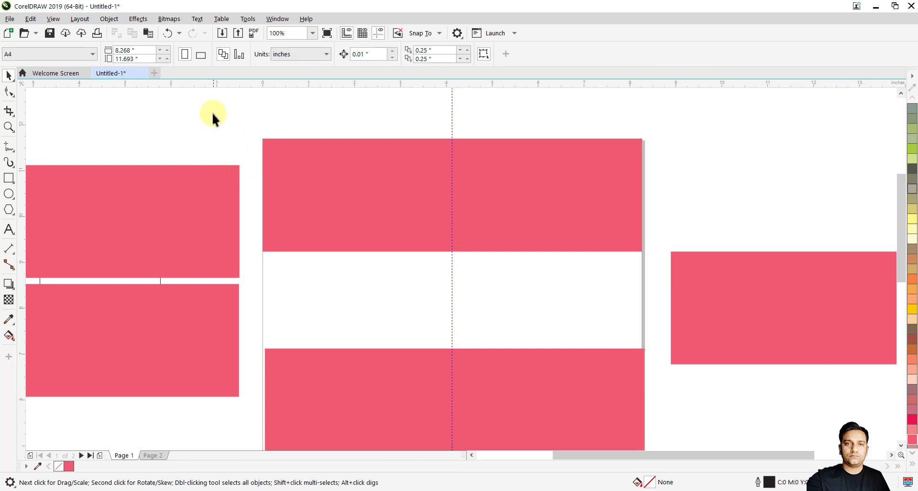
Move the large top pink rectangle off the page, above the right-hand rectangle
{"action": "left_click", "coordinate": [224, 195]}
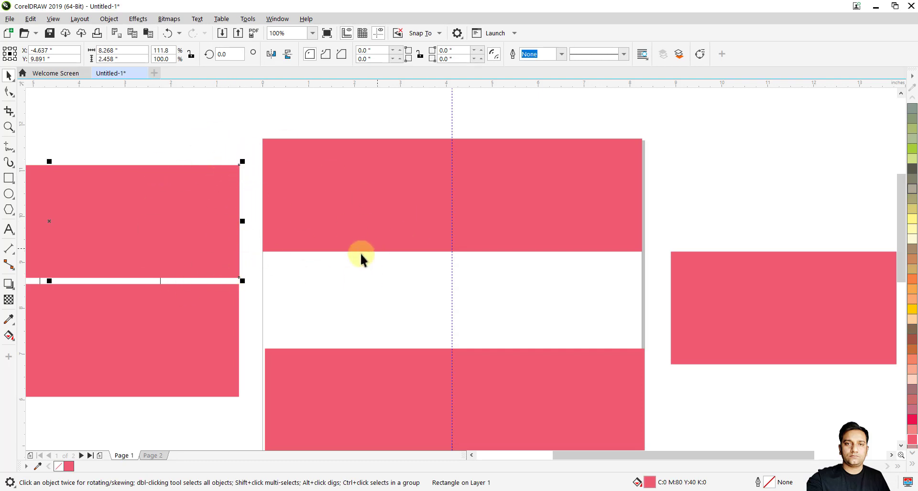
{"action": "left_click", "coordinate": [412, 235]}
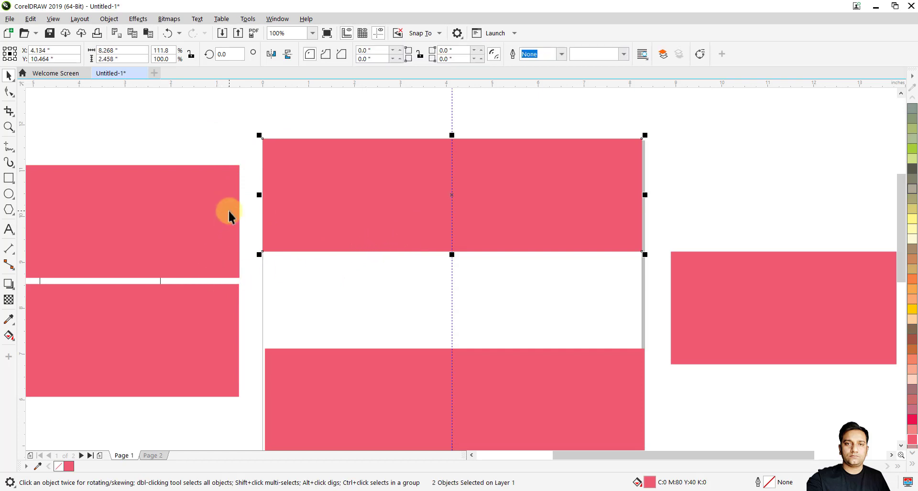
{"action": "left_click", "coordinate": [262, 178]}
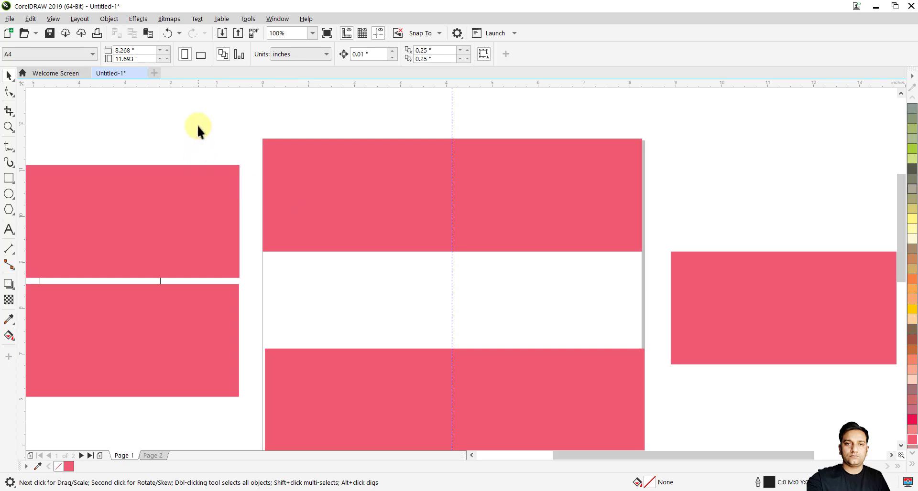
{"action": "left_click_drag", "start_coordinate": [328, 253], "coordinate": [736, 246]}
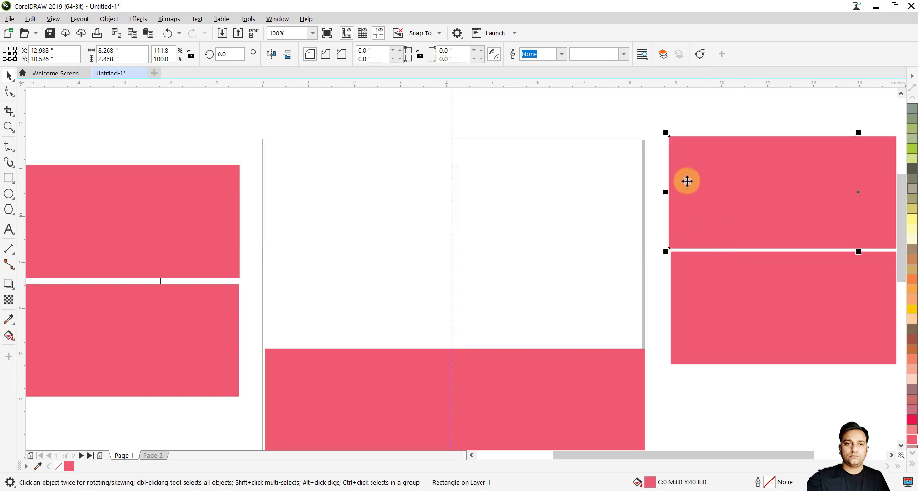
{"action": "scroll", "coordinate": [400, 287], "scroll_direction": "down", "scroll_amount": 5}
{"action": "scroll", "coordinate": [410, 267], "scroll_direction": "up", "scroll_amount": 2}
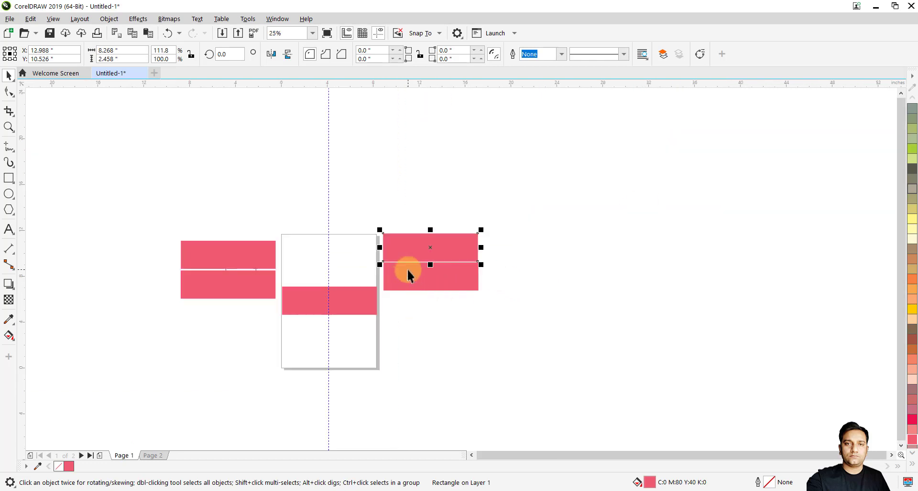
{"action": "scroll", "coordinate": [406, 268], "scroll_direction": "up", "scroll_amount": 3}
{"action": "scroll", "coordinate": [407, 269], "scroll_direction": "down", "scroll_amount": 2}
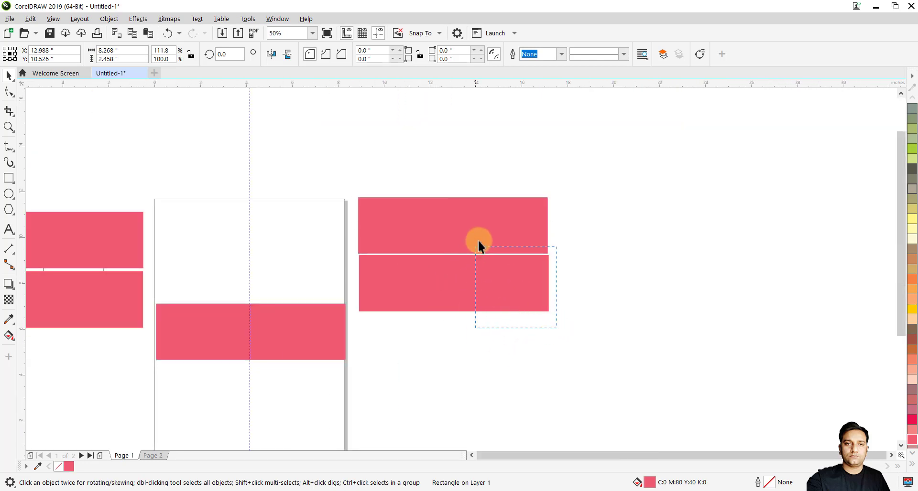
{"action": "left_click_drag", "start_coordinate": [557, 328], "coordinate": [479, 239]}
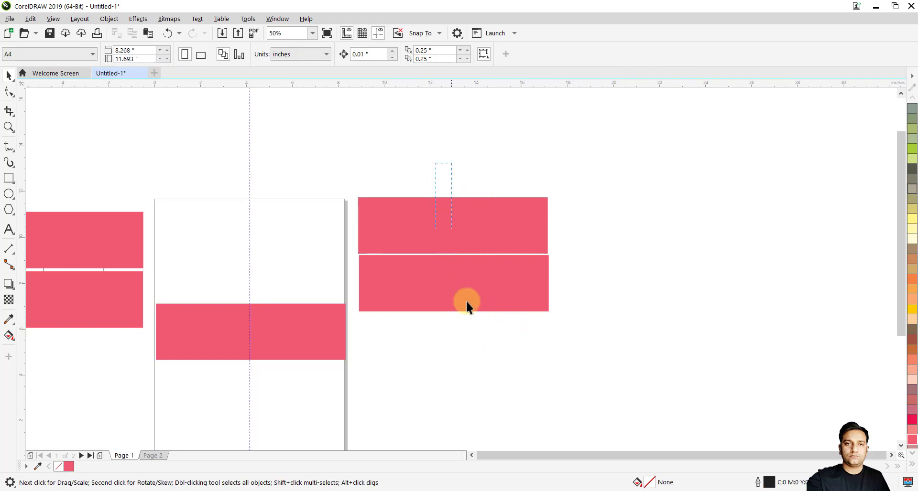
{"action": "left_click_drag", "start_coordinate": [466, 303], "coordinate": [482, 360]}
{"action": "left_click_drag", "start_coordinate": [359, 216], "coordinate": [350, 184]}
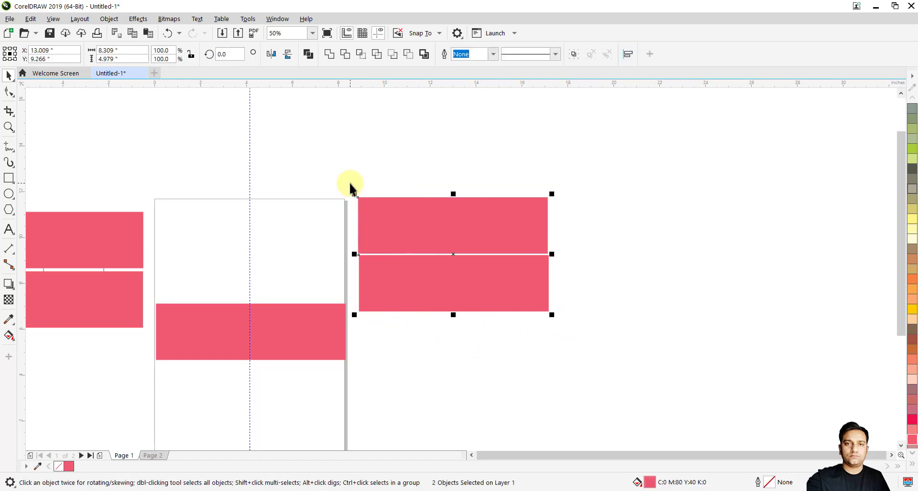
{"action": "left_click", "coordinate": [351, 180]}
{"action": "scroll", "coordinate": [391, 251], "scroll_direction": "up", "scroll_amount": 2}
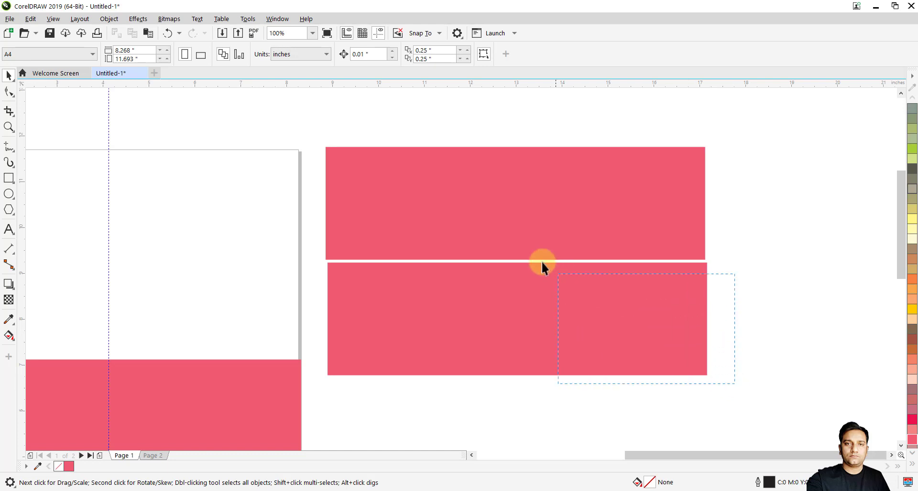
{"action": "left_click_drag", "start_coordinate": [541, 261], "coordinate": [325, 144]}
{"action": "left_click_drag", "start_coordinate": [314, 141], "coordinate": [313, 140]}
{"action": "left_click", "coordinate": [306, 236]}
{"action": "left_click", "coordinate": [389, 245]}
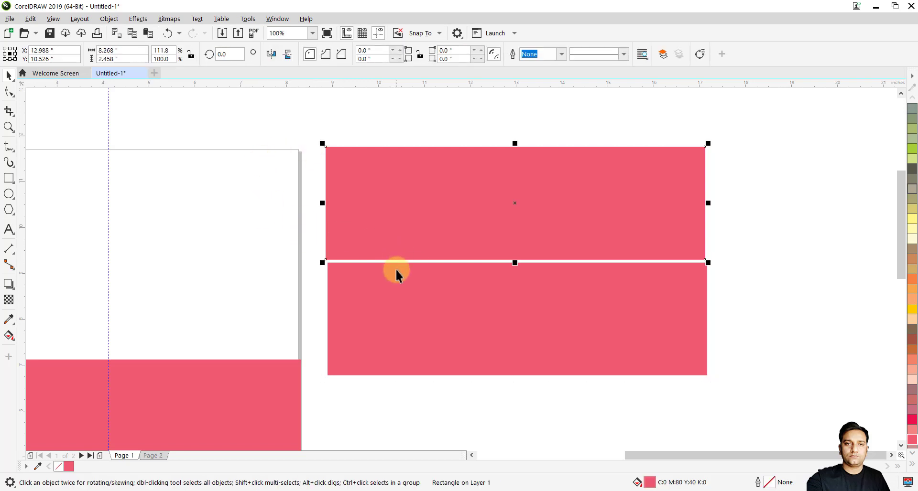
Tilt the lower right pink band about 20 degrees
{"action": "left_click", "coordinate": [414, 264], "text": "shift"}
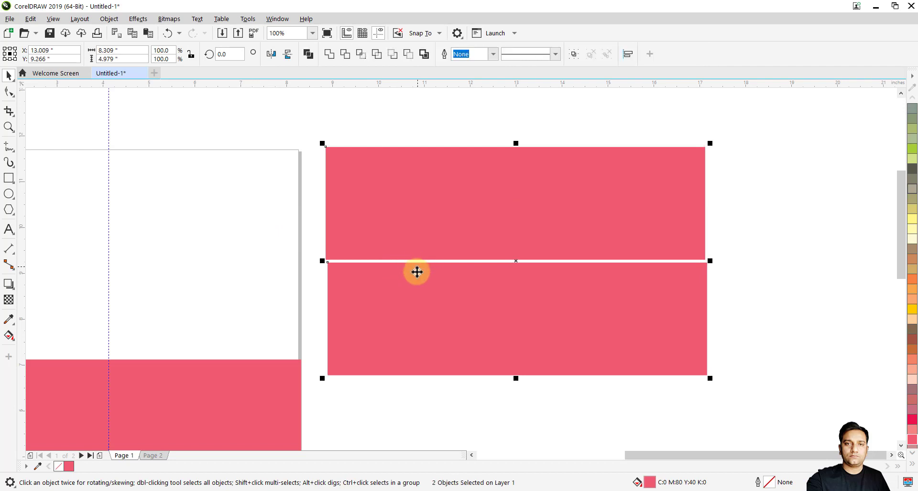
{"action": "left_click", "coordinate": [449, 304]}
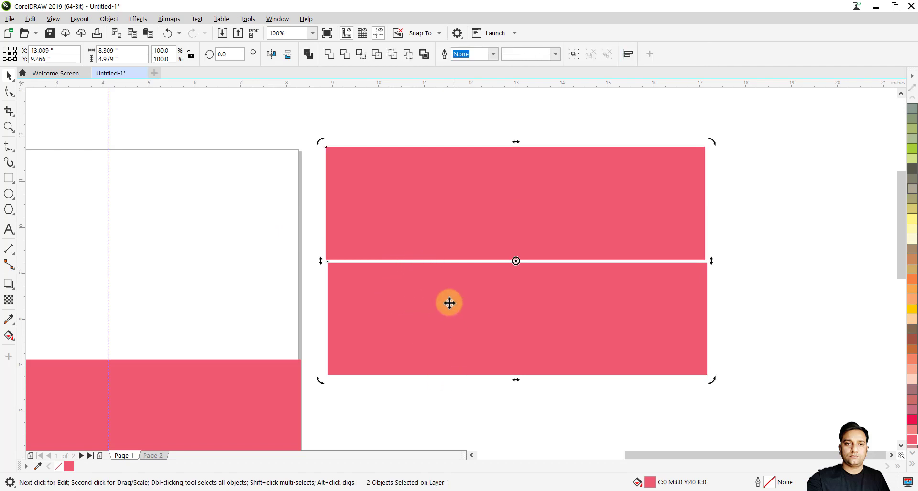
{"action": "left_click", "coordinate": [467, 363]}
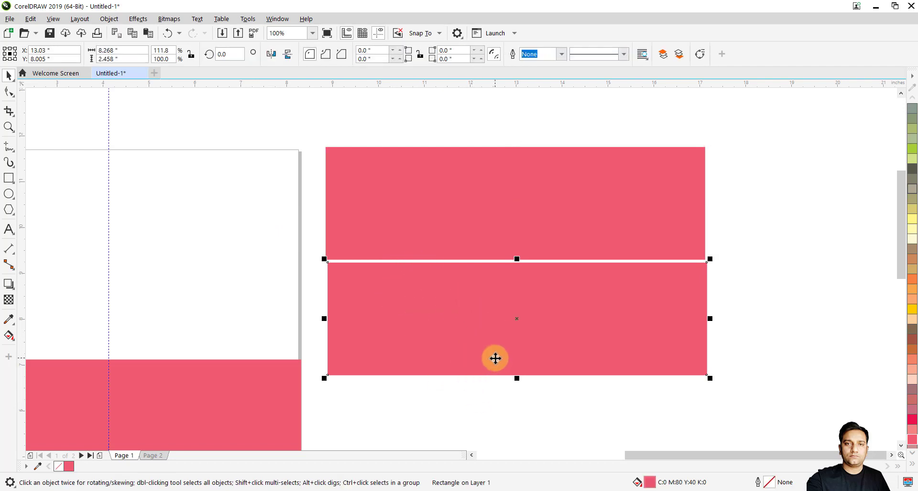
{"action": "left_click", "coordinate": [485, 315]}
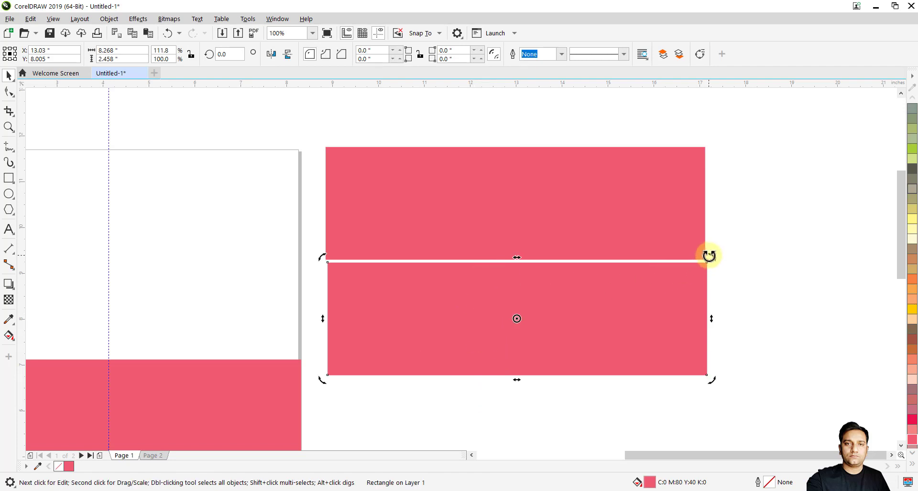
{"action": "left_click_drag", "start_coordinate": [708, 256], "coordinate": [691, 324]}
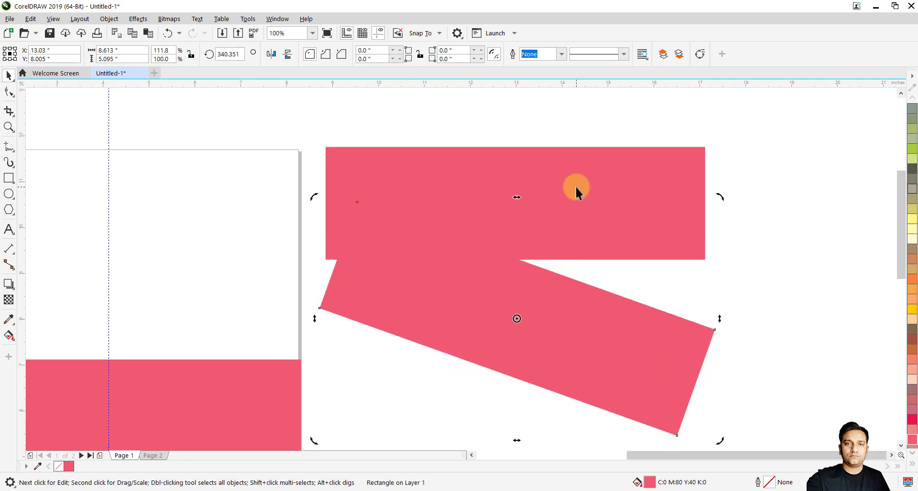
{"action": "key", "text": "ctrl+z"}
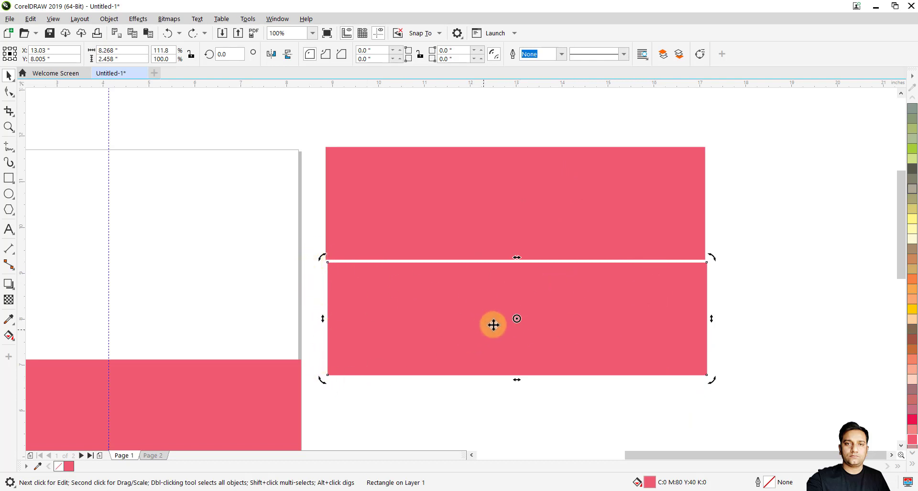
{"action": "left_click_drag", "start_coordinate": [492, 323], "coordinate": [518, 318]}
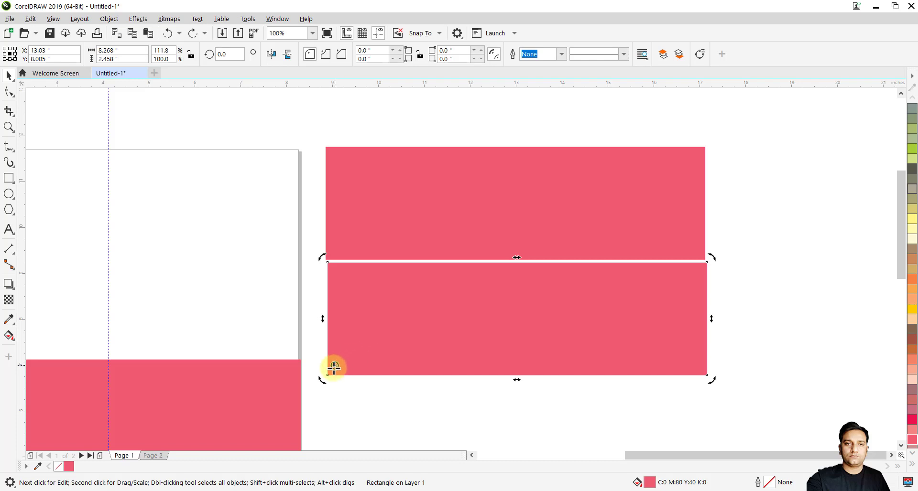
{"action": "mouse_move", "coordinate": [330, 373]}
{"action": "left_mouse_down"}
{"action": "mouse_move", "coordinate": [716, 257]}
{"action": "mouse_move", "coordinate": [354, 276]}
{"action": "left_mouse_up"}
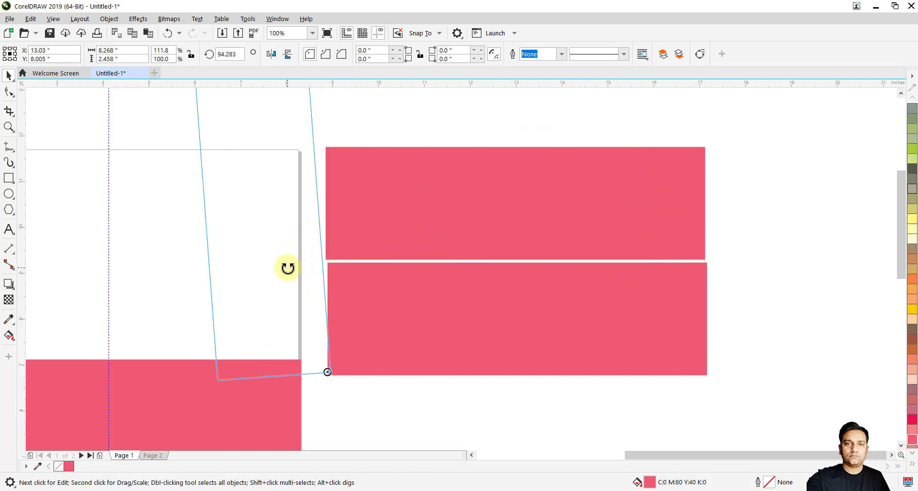
{"action": "left_click_drag", "start_coordinate": [353, 276], "coordinate": [587, 344]}
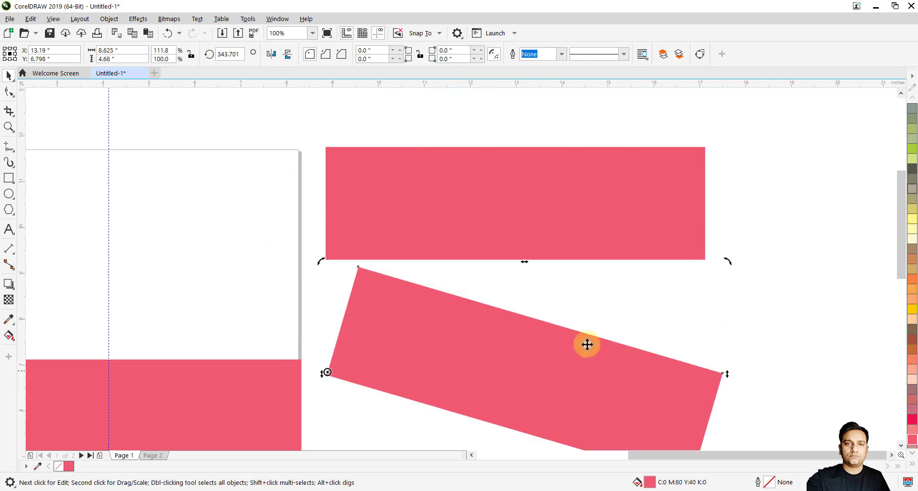
{"action": "left_click", "coordinate": [712, 304]}
Marquee-select all the pink rectangles around the page and delete them
{"action": "scroll", "coordinate": [496, 245], "scroll_direction": "down", "scroll_amount": 3}
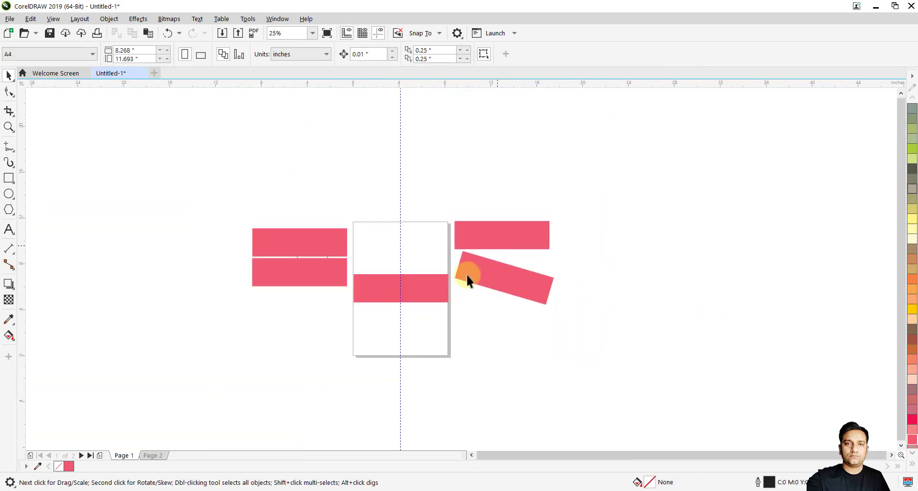
{"action": "scroll", "coordinate": [466, 274], "scroll_direction": "up", "scroll_amount": 1}
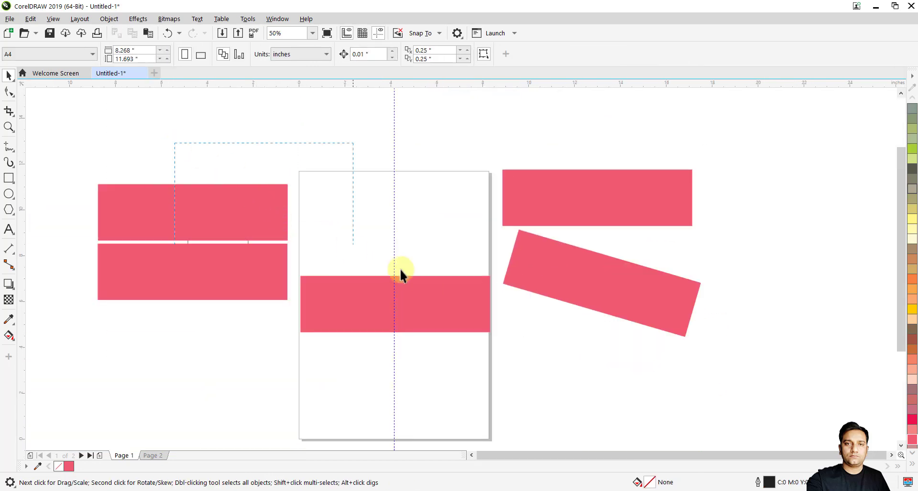
{"action": "left_click_drag", "start_coordinate": [696, 355], "coordinate": [706, 370]}
{"action": "left_click_drag", "start_coordinate": [82, 161], "coordinate": [657, 323]}
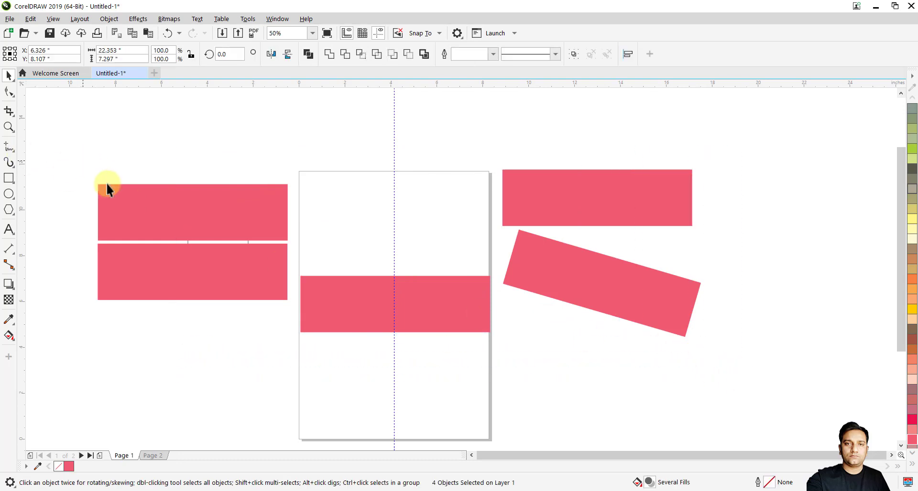
{"action": "left_click_drag", "start_coordinate": [762, 373], "coordinate": [759, 371]}
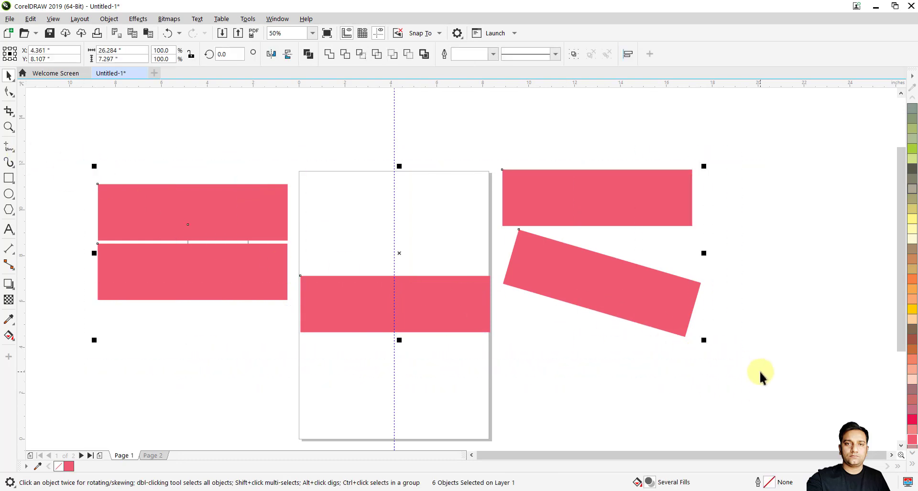
{"action": "key", "text": "Delete"}
Delete the vertical guideline and bring up the Polygon tool flyout
{"action": "scroll", "coordinate": [370, 145], "scroll_direction": "up", "scroll_amount": 2}
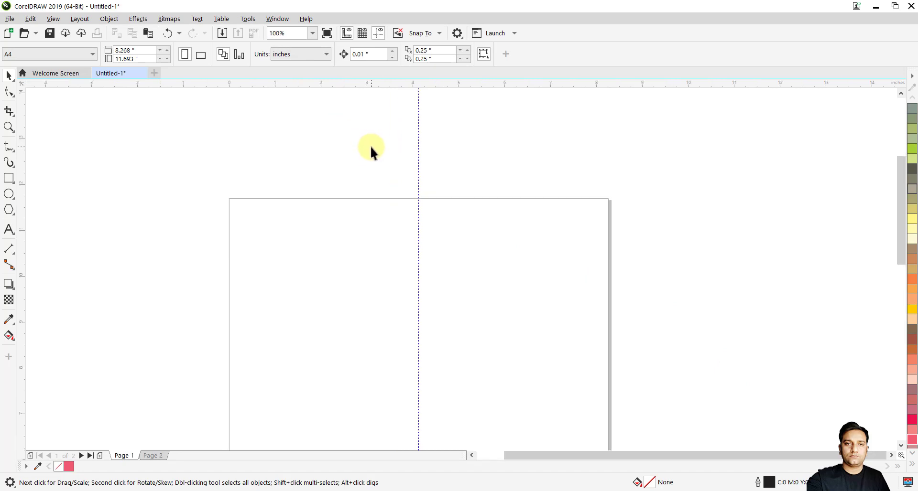
{"action": "scroll", "coordinate": [456, 188], "scroll_direction": "up", "scroll_amount": 2}
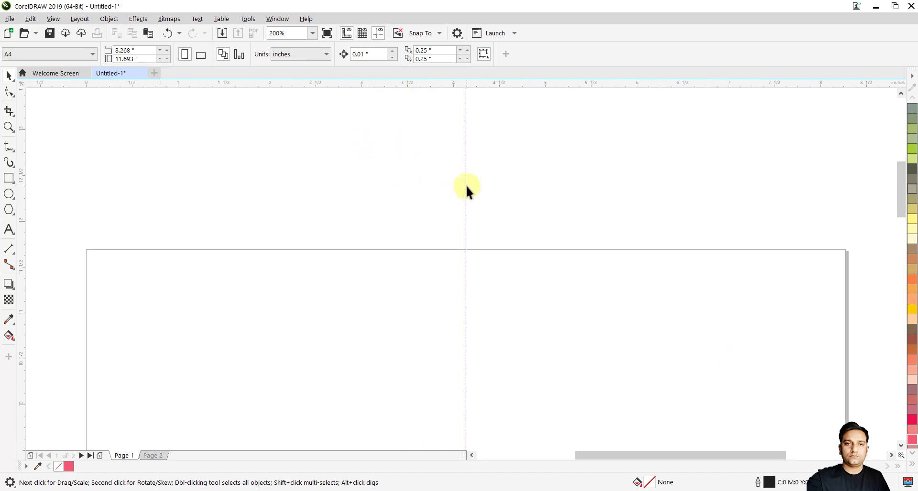
{"action": "left_click", "coordinate": [465, 186]}
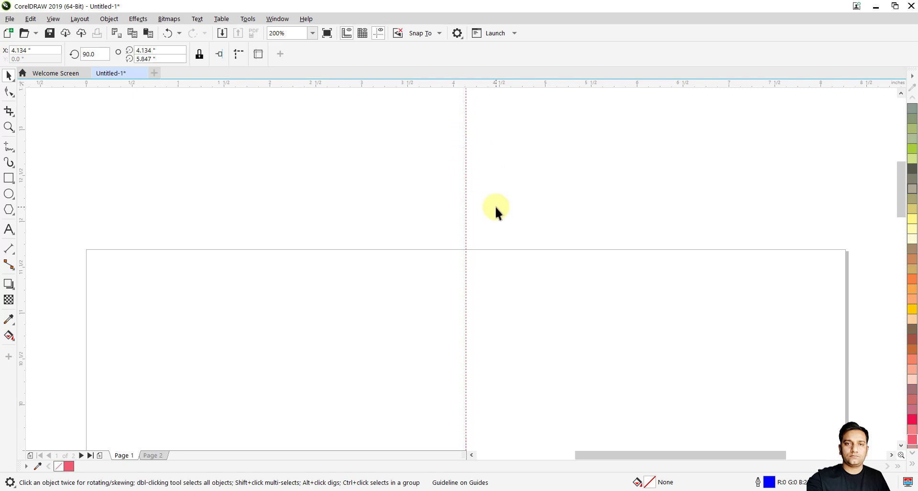
{"action": "key", "text": "Delete"}
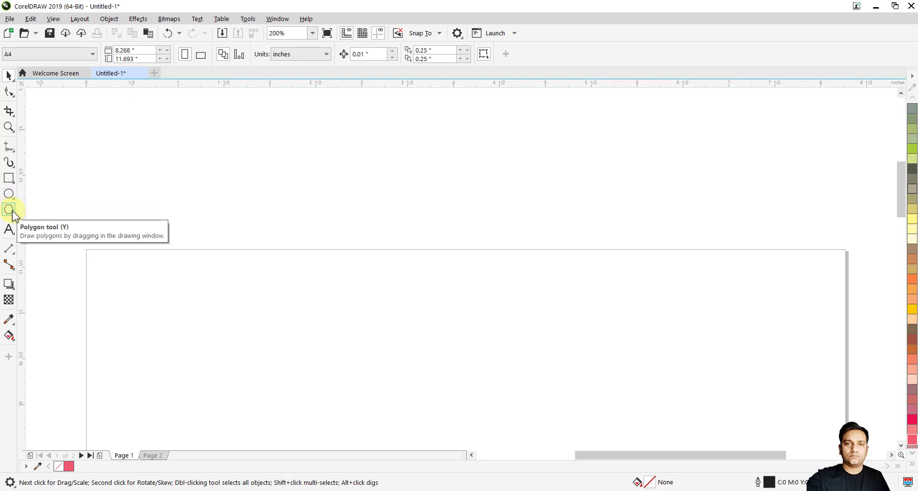
{"action": "left_click", "coordinate": [12, 212]}
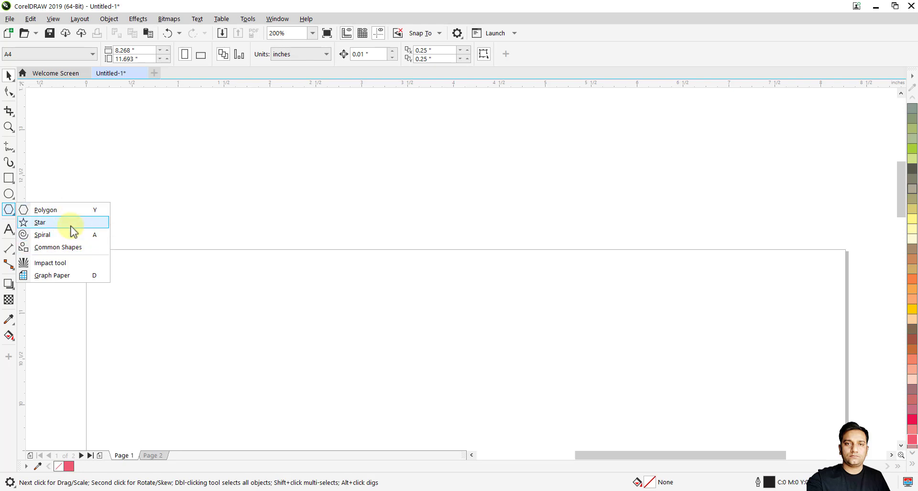
Draw a spiral, then a large symmetrical spiral with 7 revolutions
{"action": "left_click", "coordinate": [69, 235]}
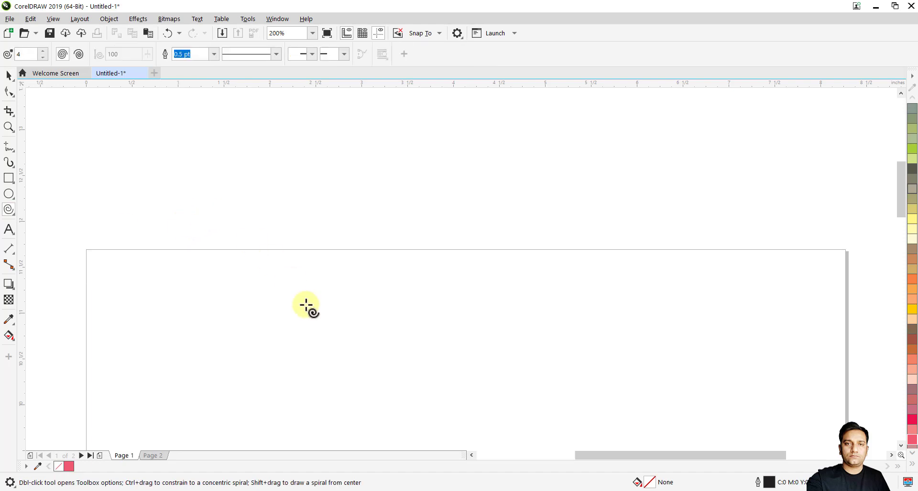
{"action": "left_click_drag", "start_coordinate": [273, 255], "coordinate": [398, 382]}
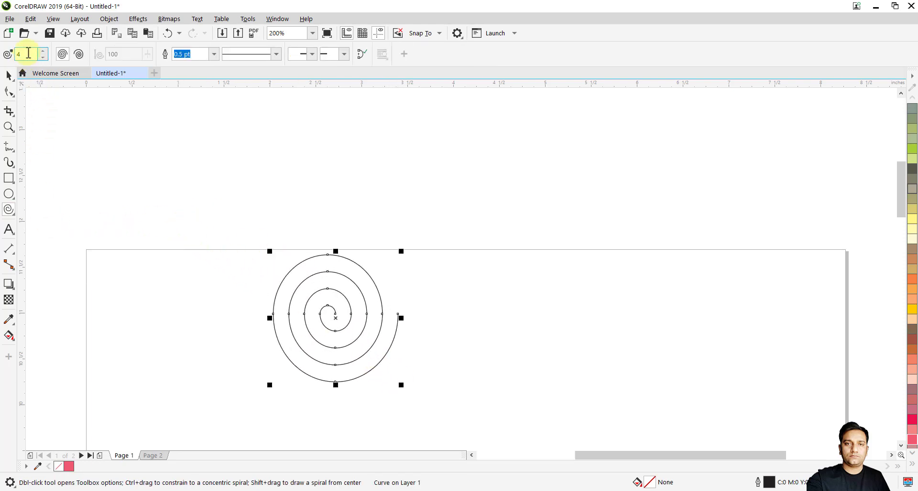
{"action": "left_click", "coordinate": [19, 54]}
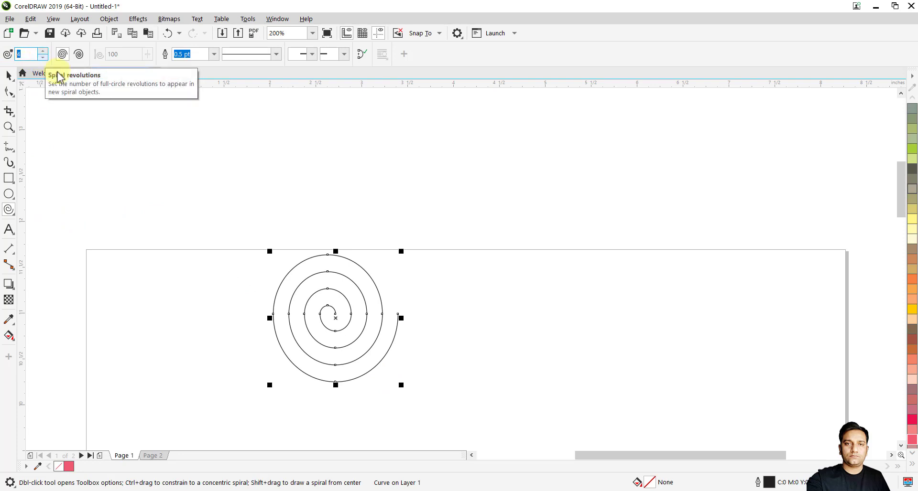
{"action": "left_click", "coordinate": [80, 55]}
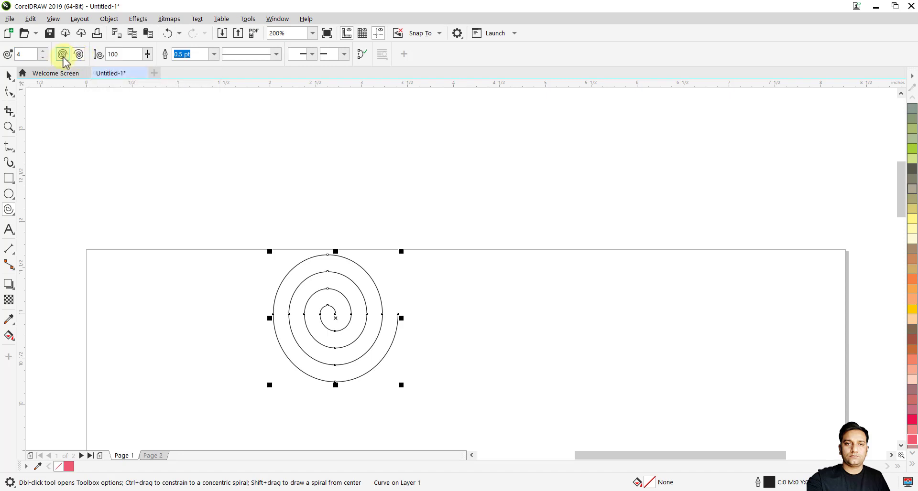
{"action": "left_click", "coordinate": [62, 55]}
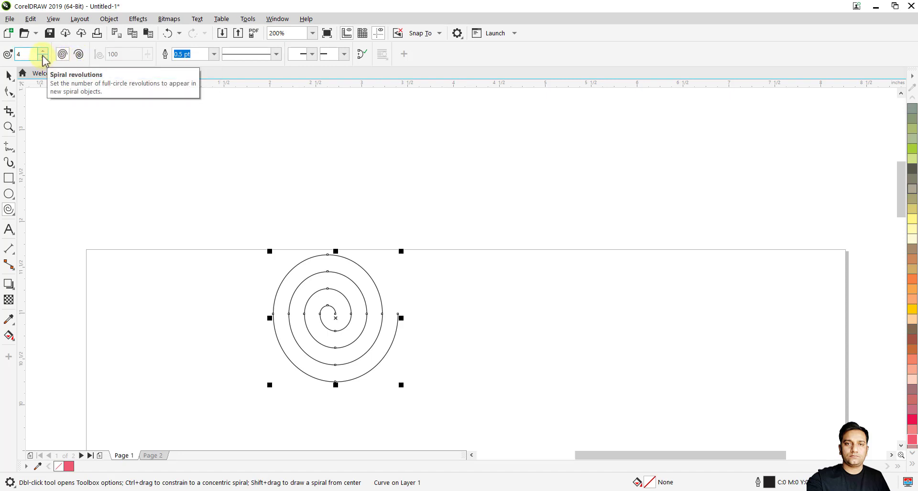
{"action": "left_click", "coordinate": [43, 50]}
{"action": "left_click", "coordinate": [43, 51]}
{"action": "left_click", "coordinate": [44, 51]}
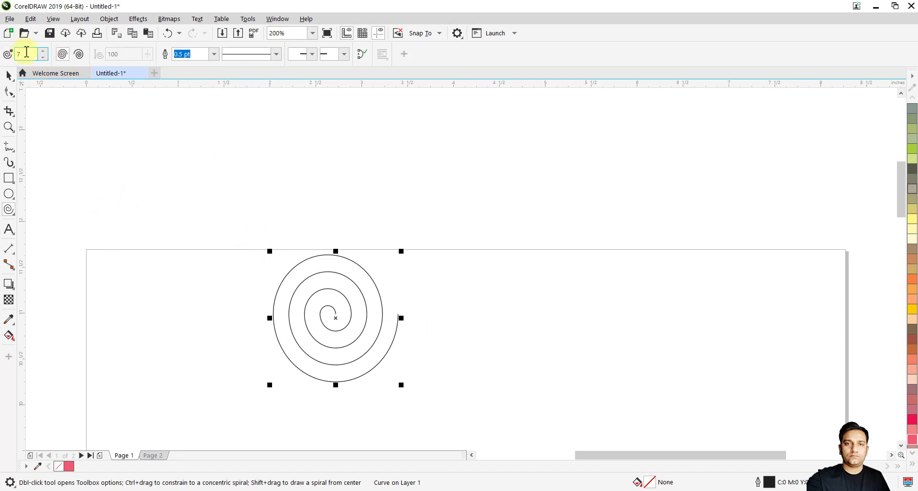
{"action": "mouse_move", "coordinate": [518, 191]}
{"action": "left_mouse_down"}
{"action": "mouse_move", "coordinate": [610, 296]}
{"action": "mouse_move", "coordinate": [716, 370]}
{"action": "left_mouse_up"}
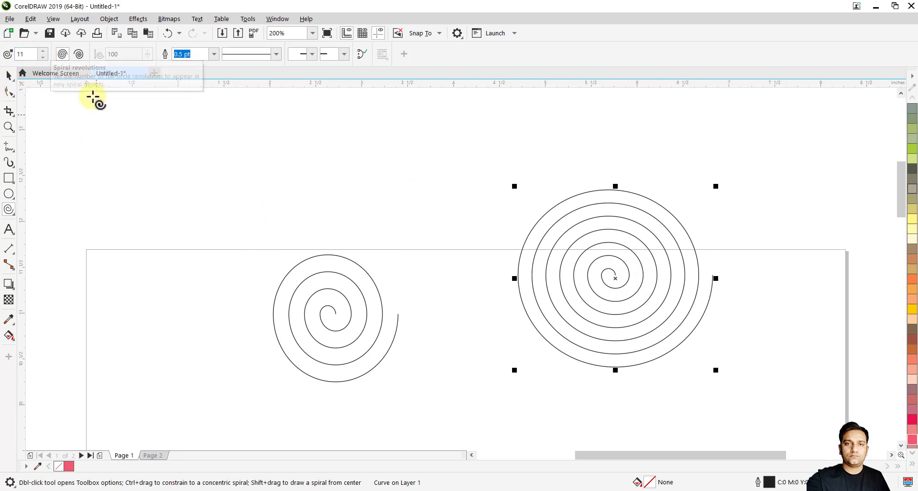
Draw a logarithmic spiral at the top left with expansion 58
{"action": "left_click", "coordinate": [79, 54]}
{"action": "left_click", "coordinate": [105, 193]}
{"action": "left_click_drag", "start_coordinate": [105, 194], "coordinate": [230, 288]}
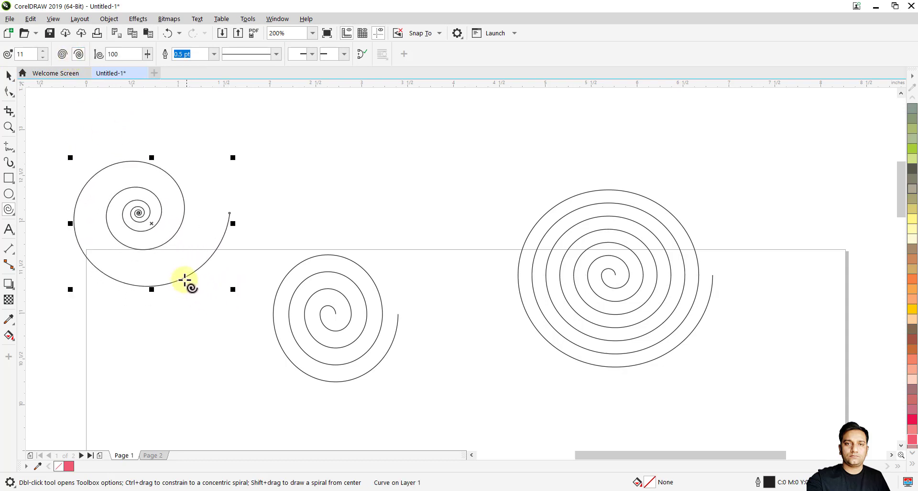
{"action": "left_click", "coordinate": [149, 54]}
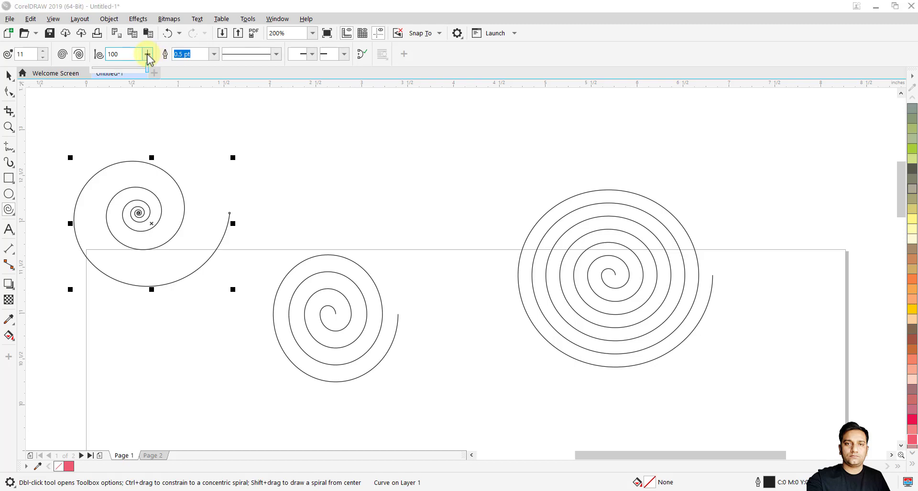
{"action": "left_click", "coordinate": [124, 69]}
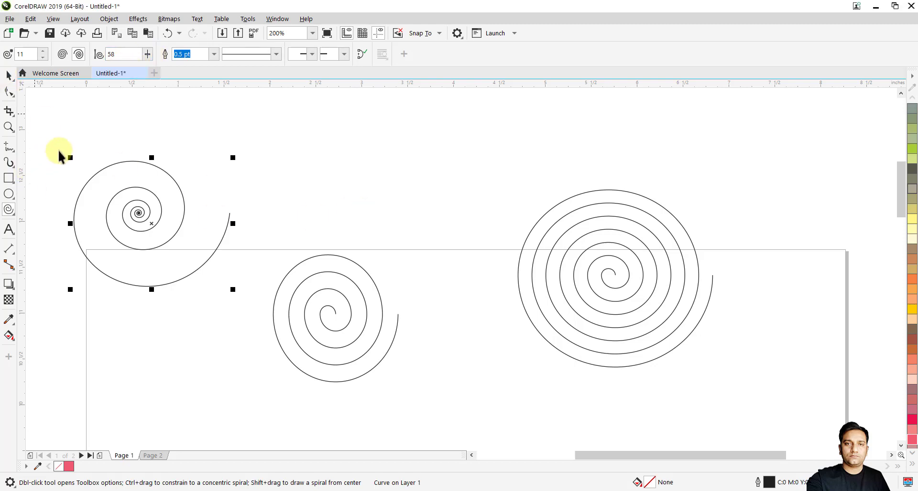
Marquee-select all three spirals and delete them
{"action": "key", "text": "space"}
{"action": "left_click_drag", "start_coordinate": [42, 136], "coordinate": [789, 401]}
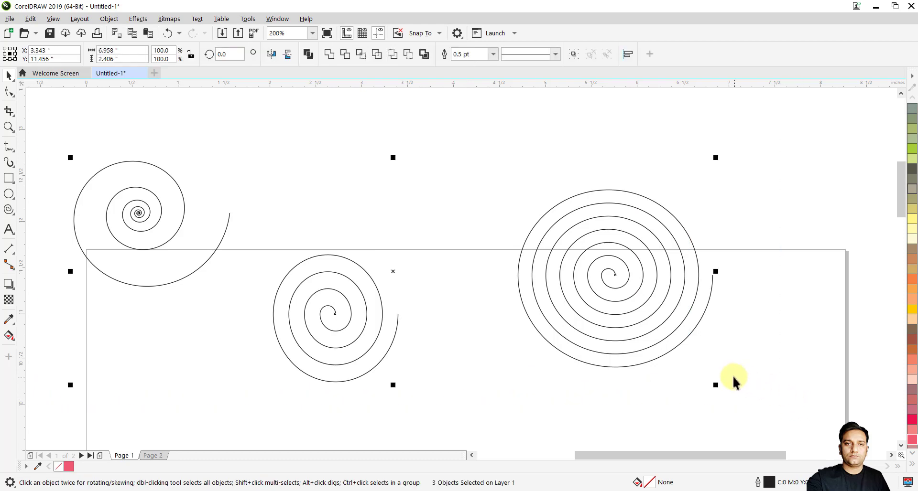
{"action": "key", "text": "Delete"}
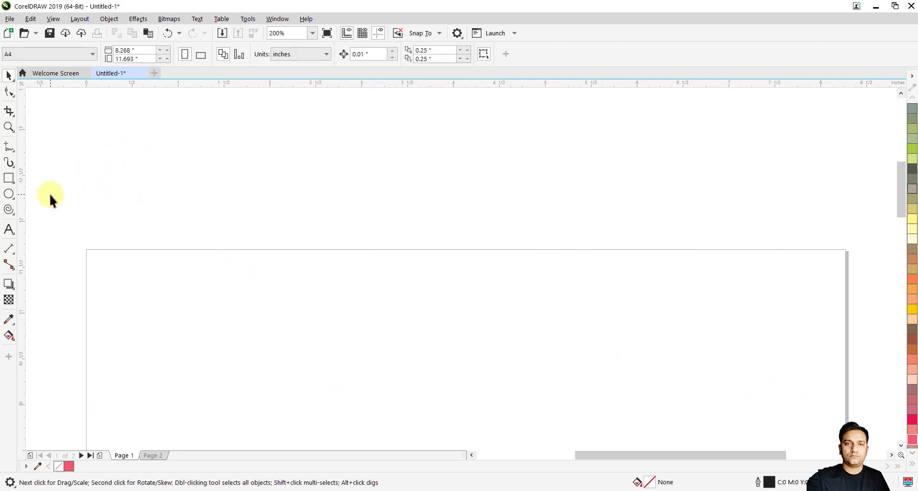
Draw a smiley face Perfect Shape from Common Shapes on the page
{"action": "left_click", "coordinate": [9, 209]}
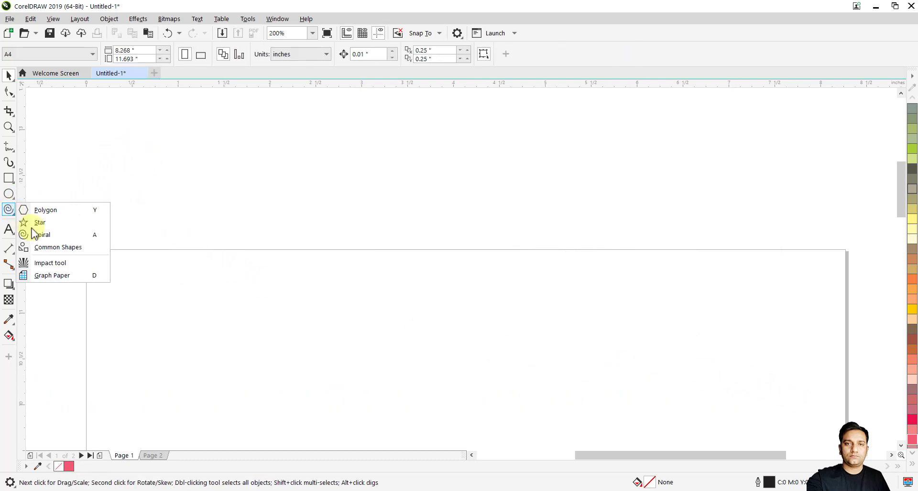
{"action": "left_click", "coordinate": [74, 253]}
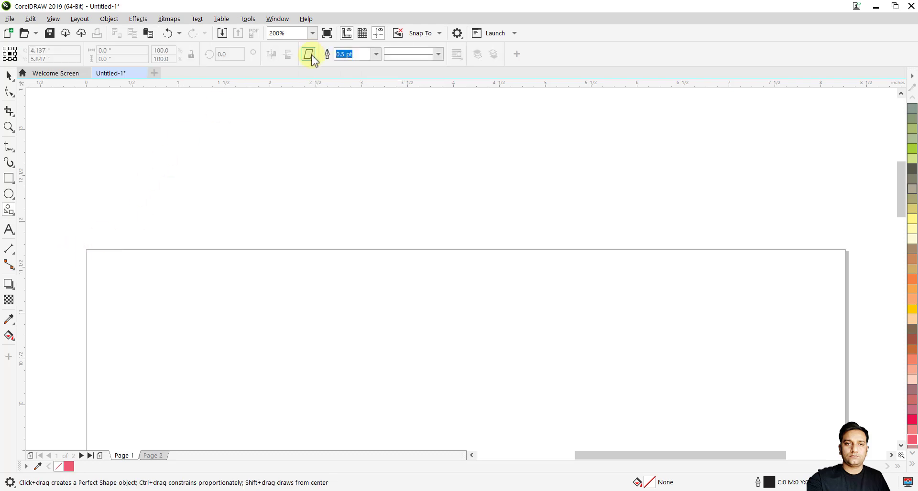
{"action": "left_click", "coordinate": [308, 54]}
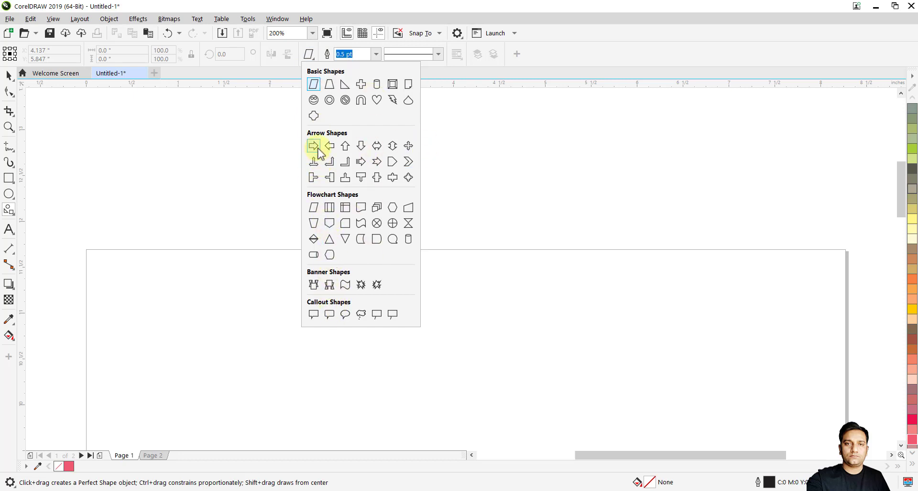
{"action": "left_click", "coordinate": [313, 100]}
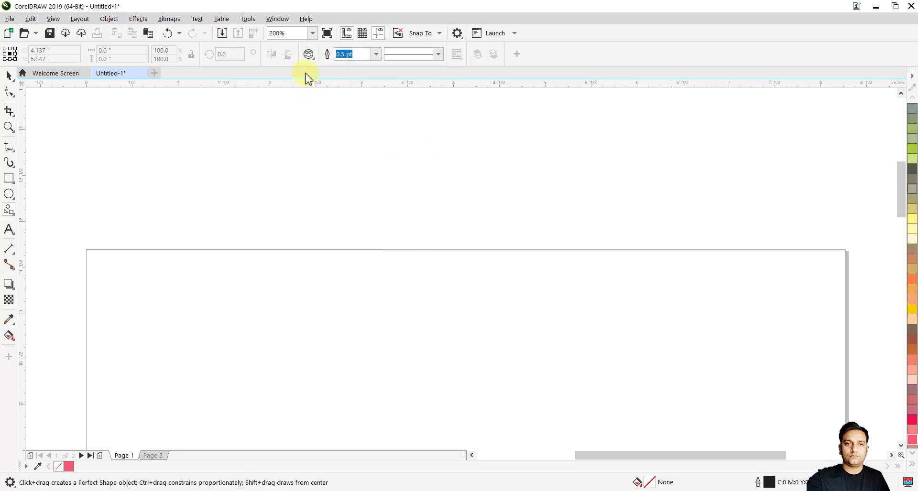
{"action": "left_click_drag", "start_coordinate": [268, 253], "coordinate": [428, 403]}
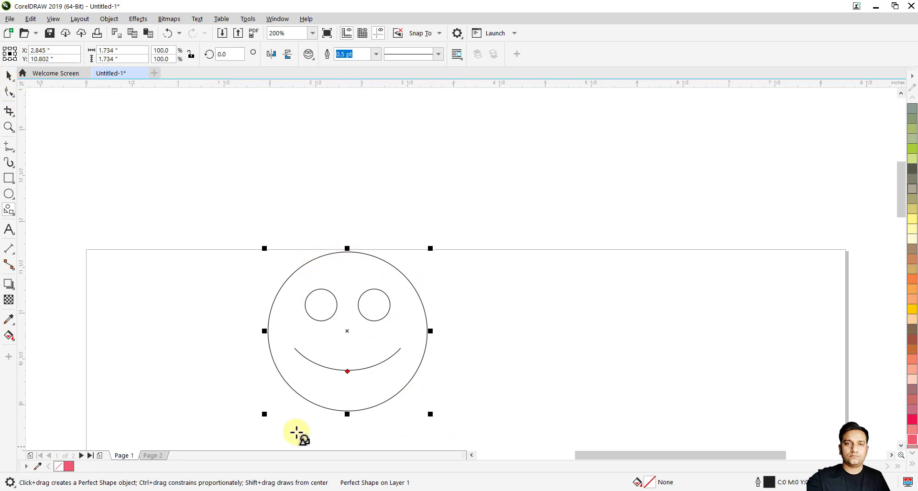
Drag the mouth's midpoint node with the Shape tool for a deeper smile
{"action": "left_click", "coordinate": [8, 76]}
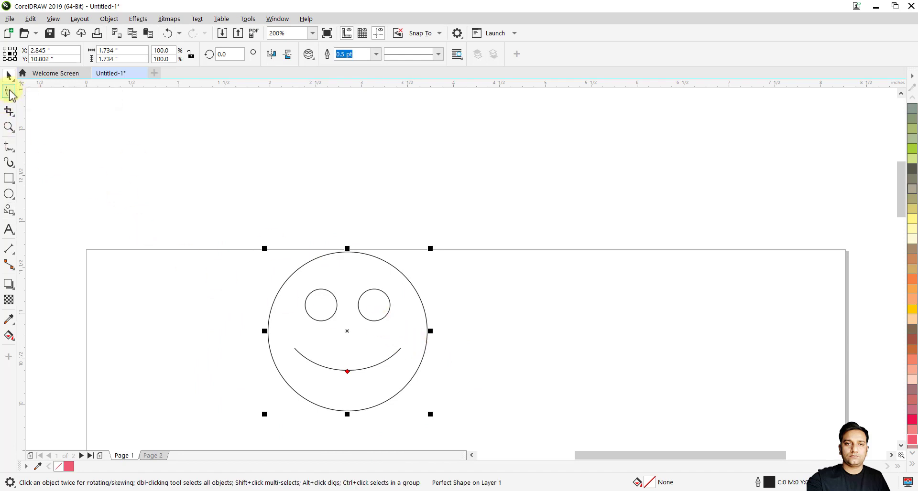
{"action": "left_click", "coordinate": [9, 92]}
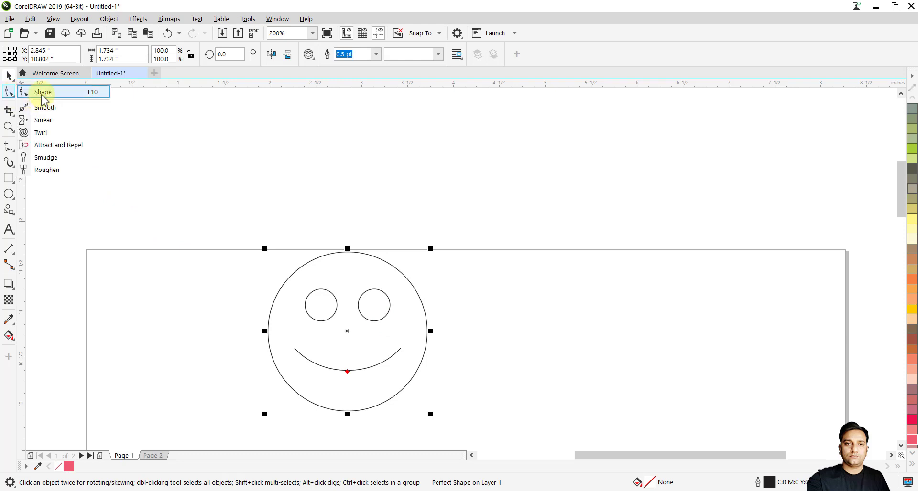
{"action": "left_click", "coordinate": [50, 93]}
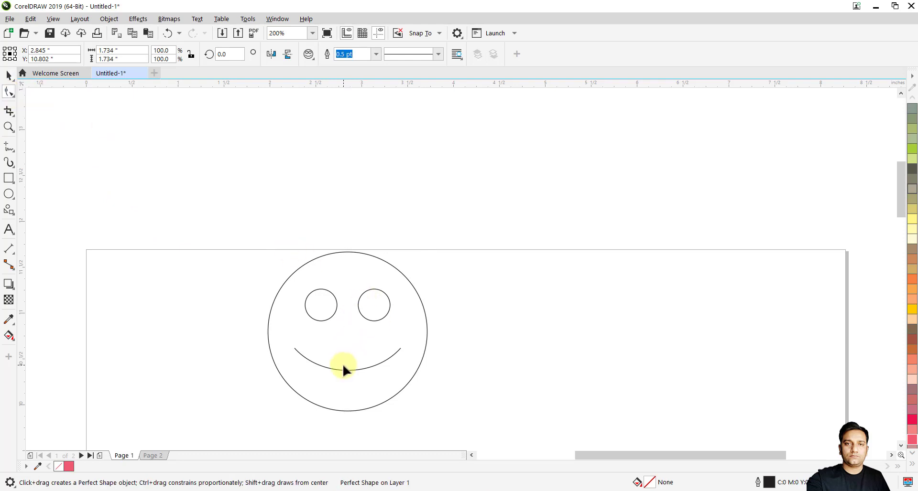
{"action": "left_click_drag", "start_coordinate": [347, 371], "coordinate": [347, 340]}
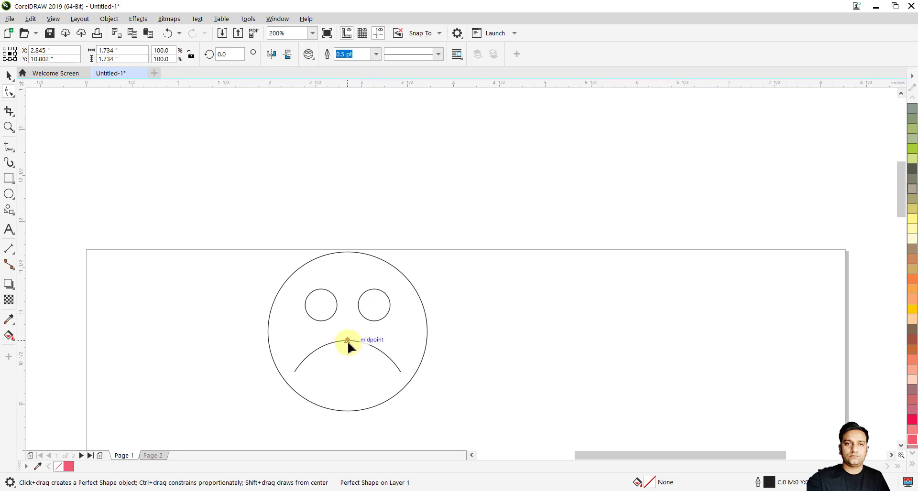
{"action": "left_click_drag", "start_coordinate": [347, 341], "coordinate": [348, 390]}
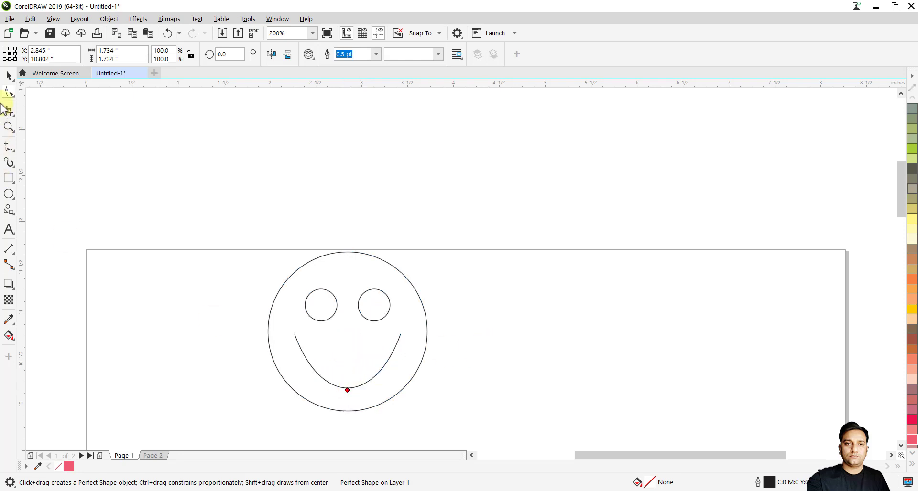
Draw a rectangle right of the smiley and round its corners to 0.109"
{"action": "left_click", "coordinate": [9, 178]}
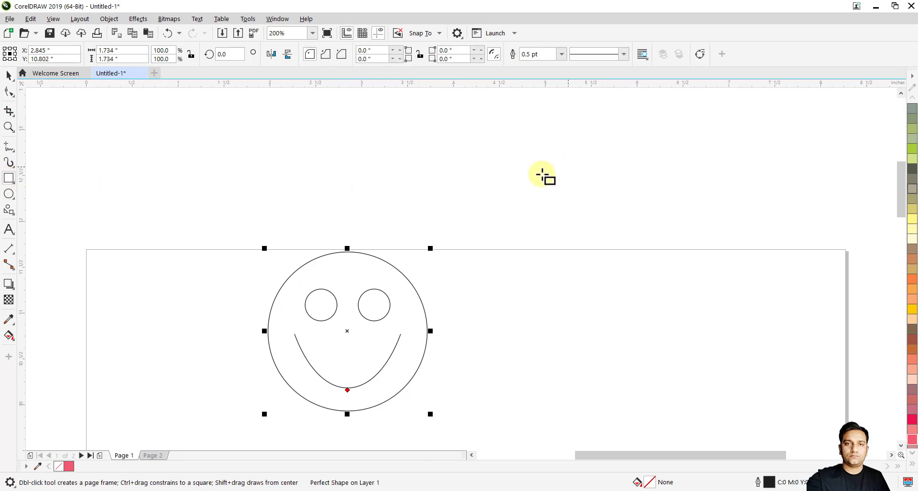
{"action": "left_click_drag", "start_coordinate": [493, 204], "coordinate": [716, 393]}
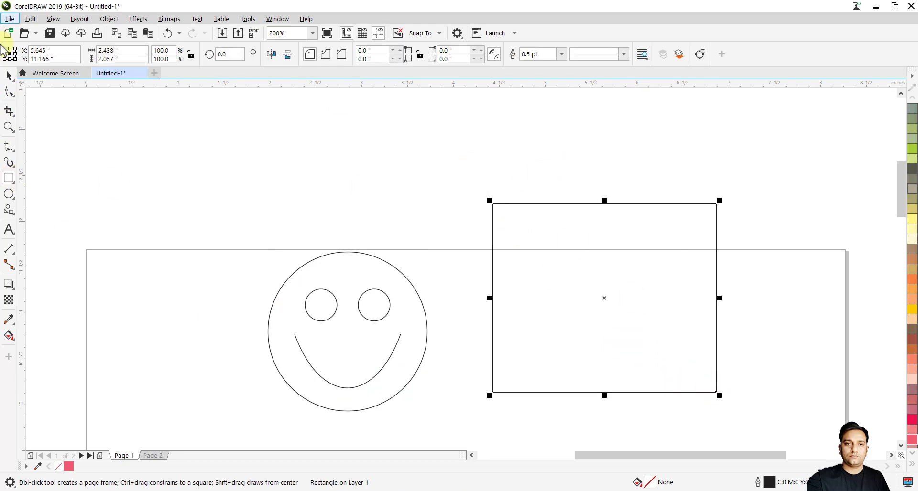
{"action": "left_click", "coordinate": [10, 96]}
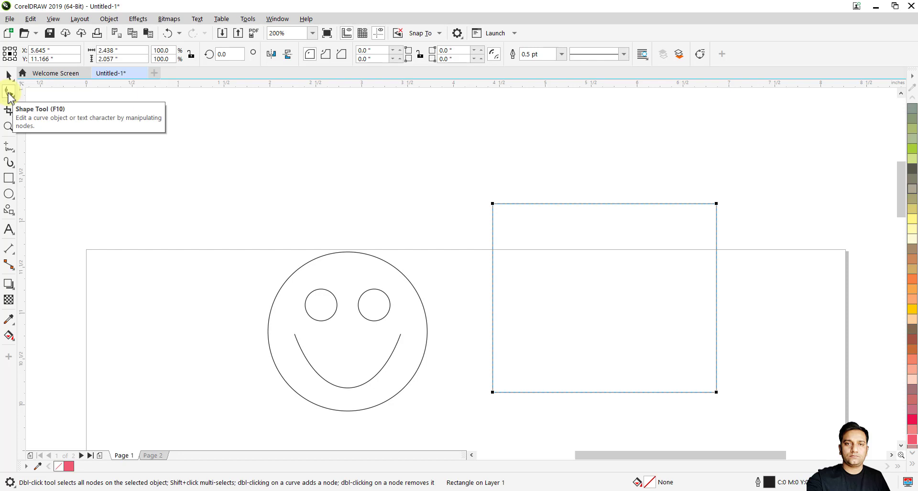
{"action": "left_click", "coordinate": [11, 95]}
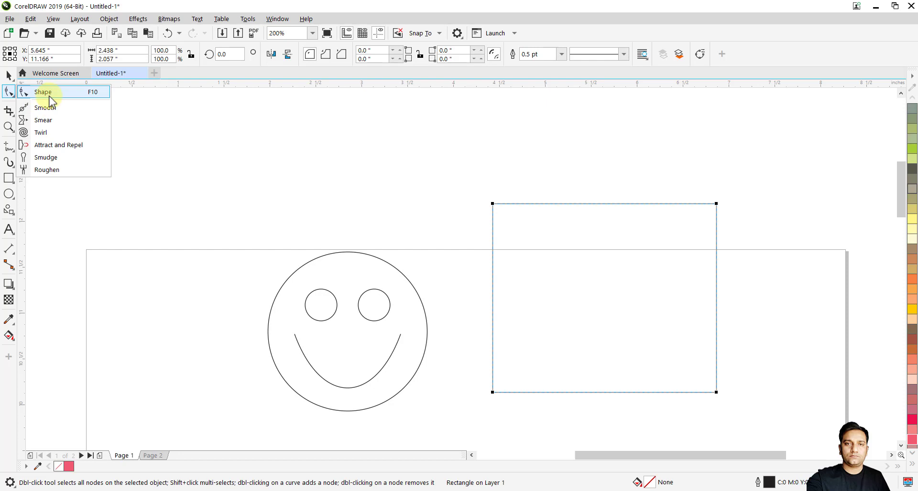
{"action": "left_click", "coordinate": [49, 96]}
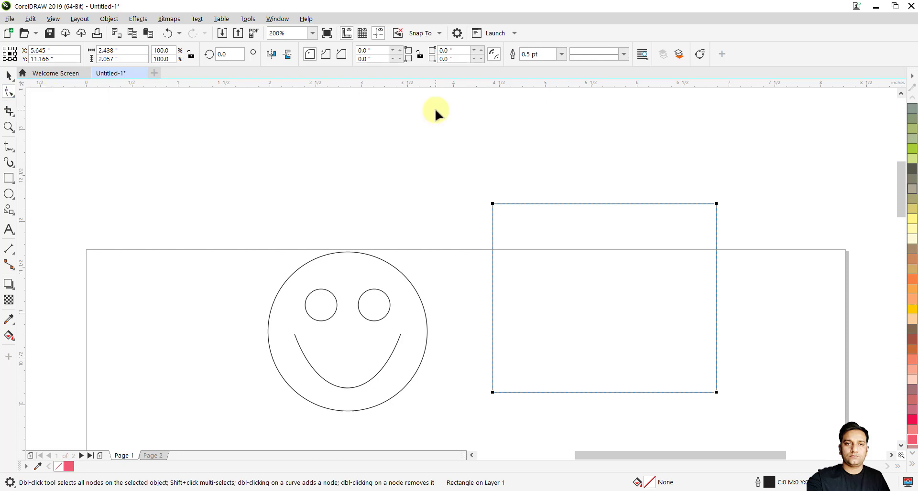
{"action": "left_click", "coordinate": [493, 204]}
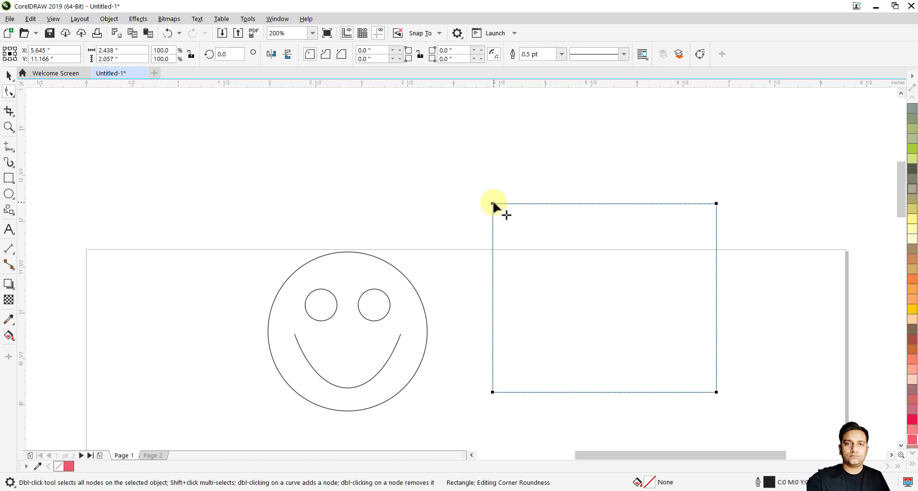
{"action": "left_click", "coordinate": [493, 205]}
{"action": "mouse_move", "coordinate": [493, 205]}
{"action": "left_mouse_down"}
{"action": "mouse_move", "coordinate": [488, 191]}
{"action": "mouse_move", "coordinate": [580, 287]}
{"action": "left_mouse_up"}
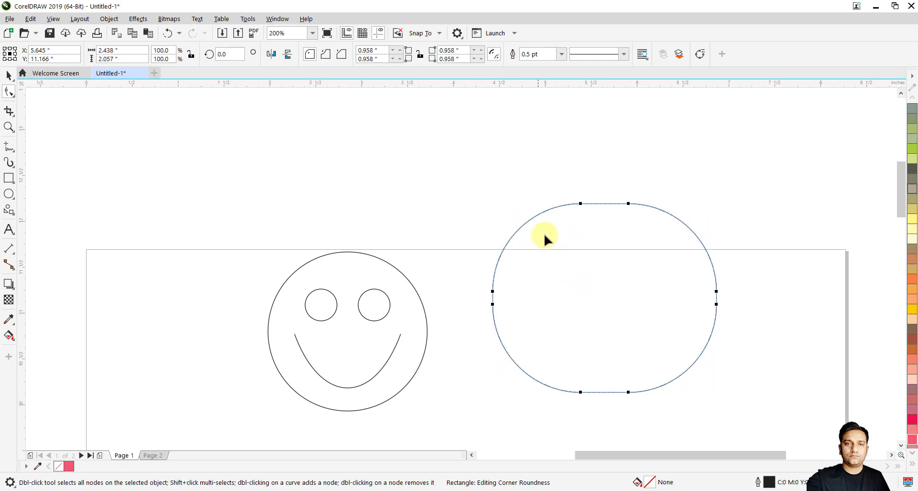
{"action": "left_click_drag", "start_coordinate": [580, 205], "coordinate": [511, 194]}
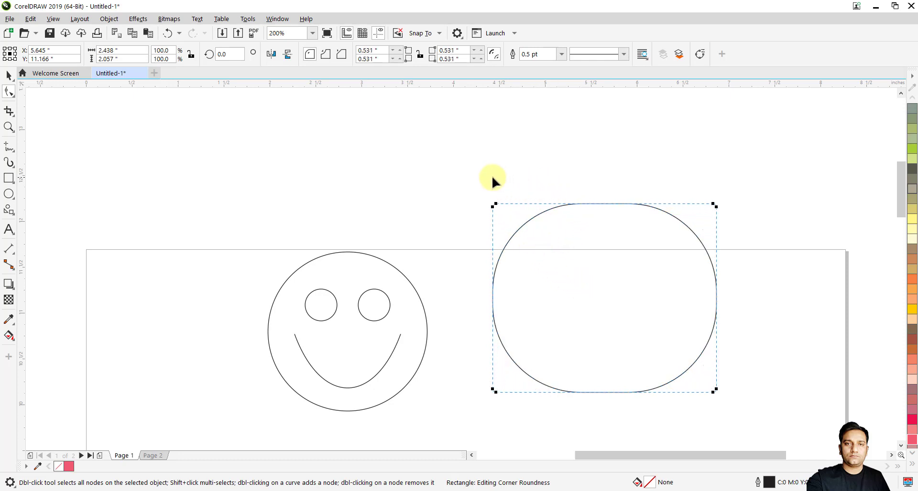
Select the smiley and the rounded rectangle together and delete them
{"action": "left_click", "coordinate": [8, 75]}
{"action": "left_click_drag", "start_coordinate": [199, 182], "coordinate": [599, 353]}
{"action": "left_click_drag", "start_coordinate": [759, 426], "coordinate": [759, 425]}
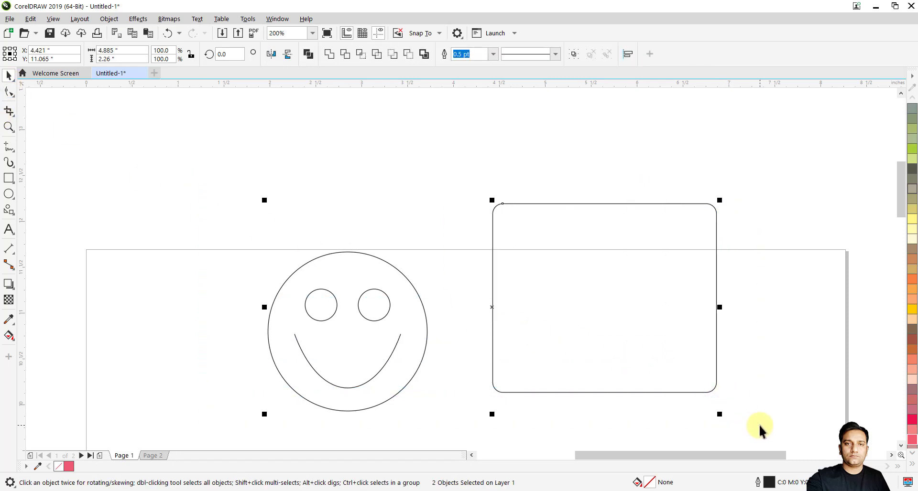
{"action": "key", "text": "Delete"}
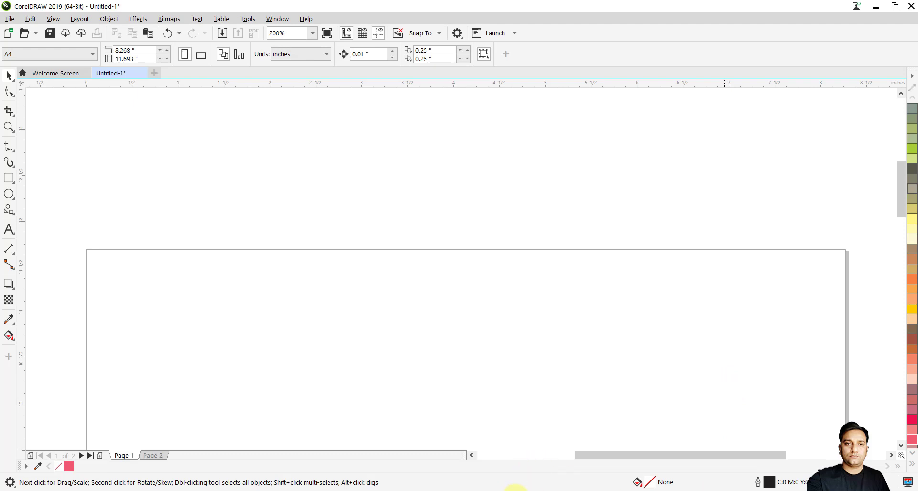
Draw a rectangle on the page and round its top-right corner to 0.729"
{"action": "left_click", "coordinate": [512, 488]}
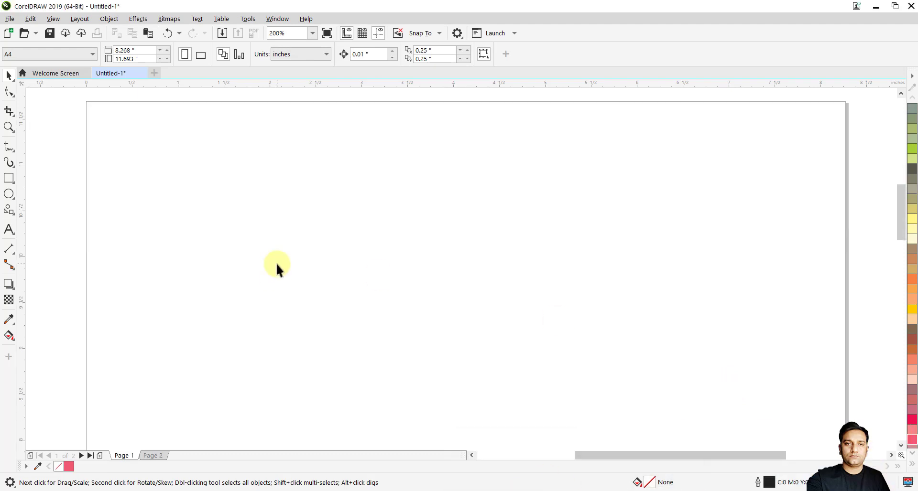
{"action": "left_click", "coordinate": [9, 178]}
{"action": "left_click_drag", "start_coordinate": [211, 166], "coordinate": [420, 366]}
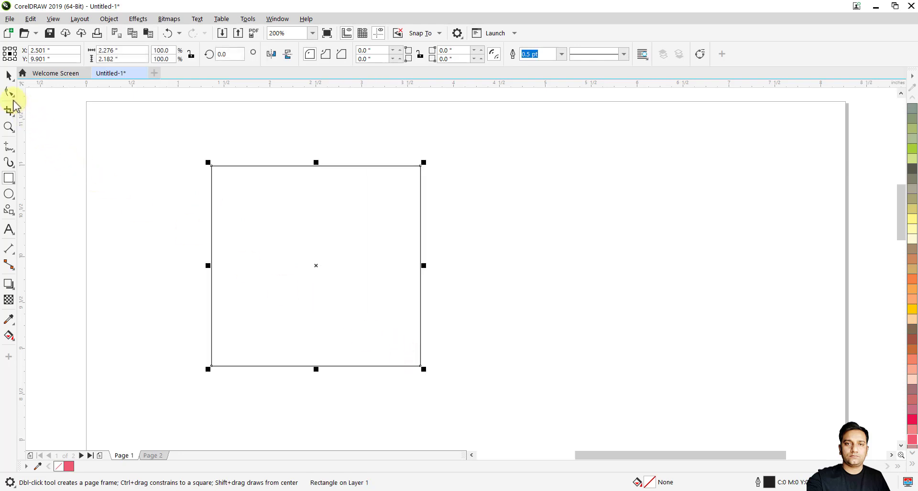
{"action": "left_click", "coordinate": [10, 93]}
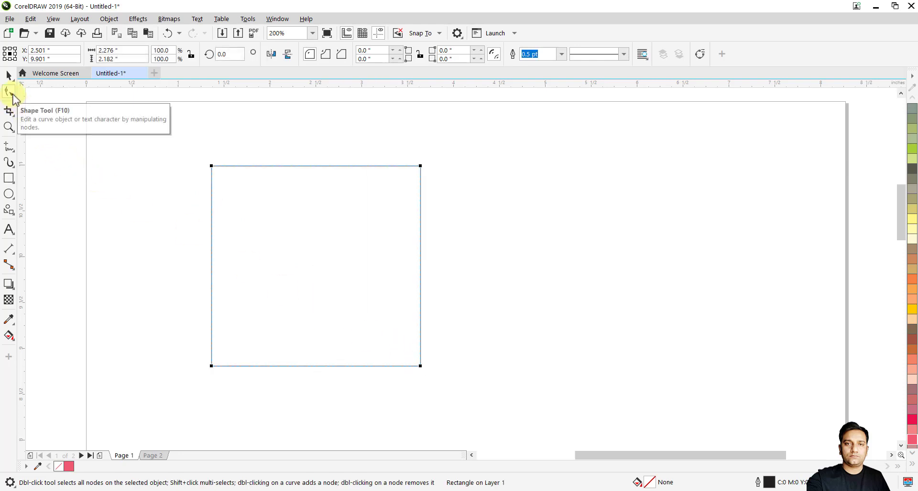
{"action": "left_click_drag", "start_coordinate": [213, 166], "coordinate": [212, 167]}
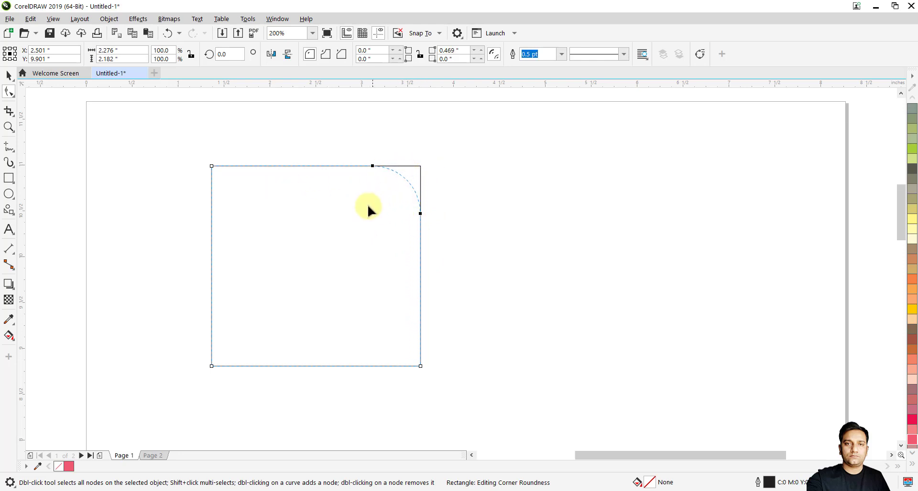
{"action": "left_click_drag", "start_coordinate": [368, 207], "coordinate": [352, 213]}
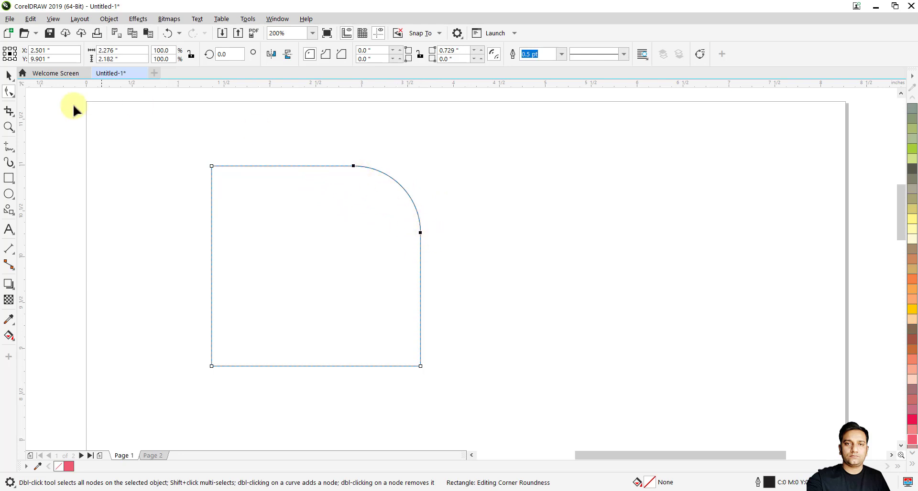
Marquee-select the rounded rectangle and delete it, leaving the page blank
{"action": "left_click", "coordinate": [9, 76]}
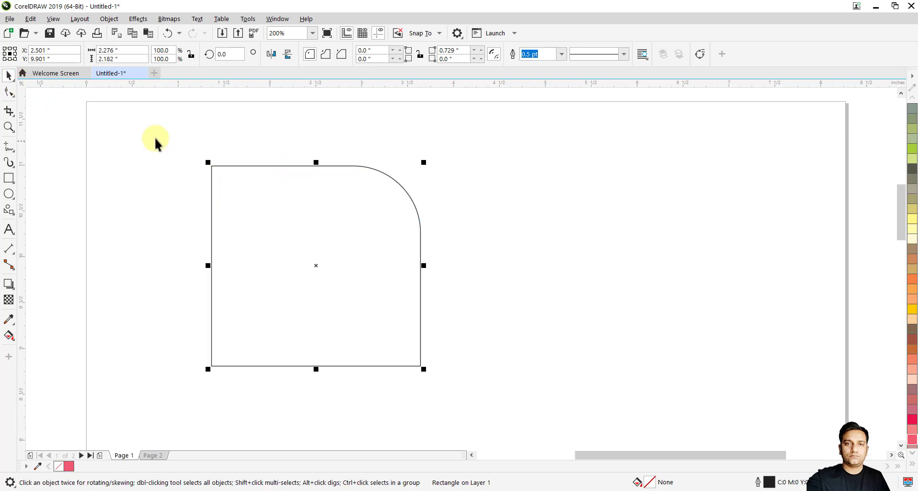
{"action": "left_click_drag", "start_coordinate": [206, 180], "coordinate": [247, 234]}
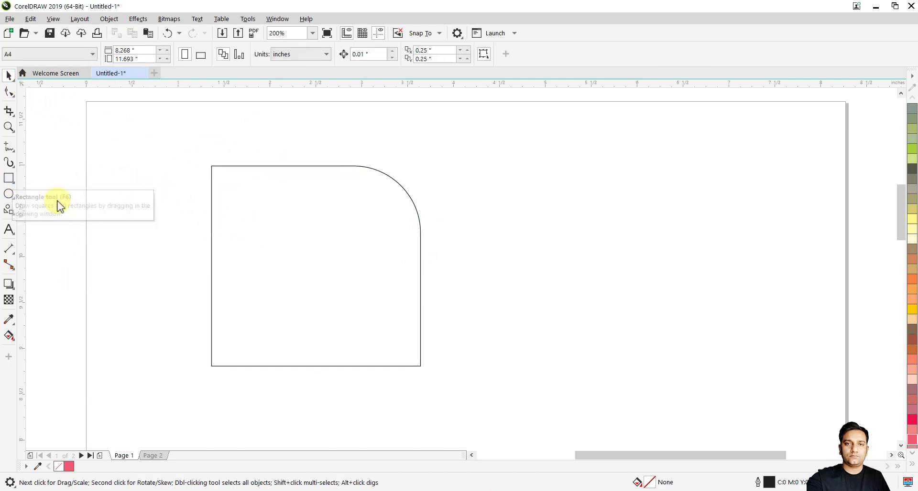
{"action": "mouse_move", "coordinate": [177, 153]}
{"action": "left_mouse_down"}
{"action": "mouse_move", "coordinate": [431, 354]}
{"action": "mouse_move", "coordinate": [547, 416]}
{"action": "left_mouse_up"}
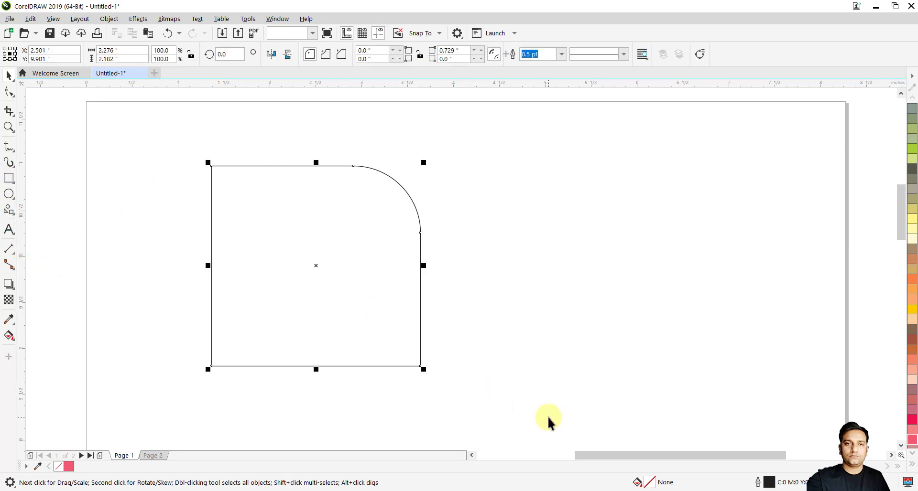
{"action": "key", "text": "Delete"}
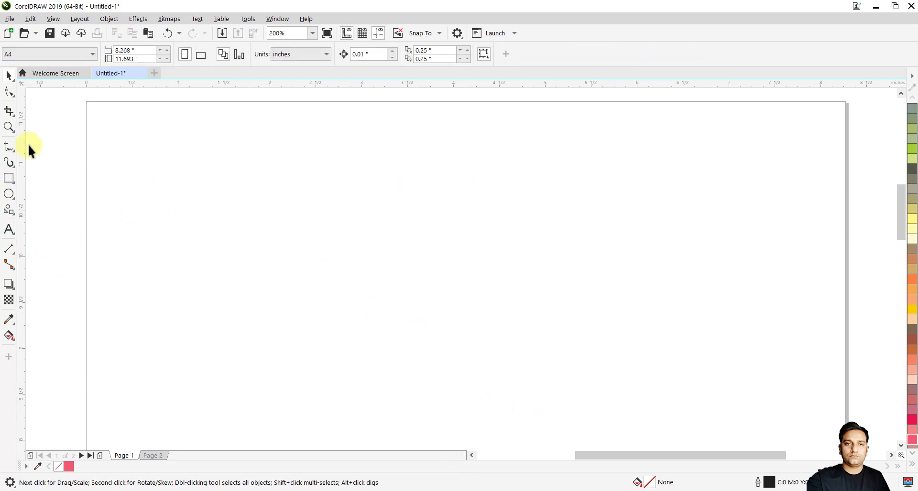
Type the Arial 24 pt heading 'Graphics Mentor' on the page
{"action": "left_click", "coordinate": [9, 231]}
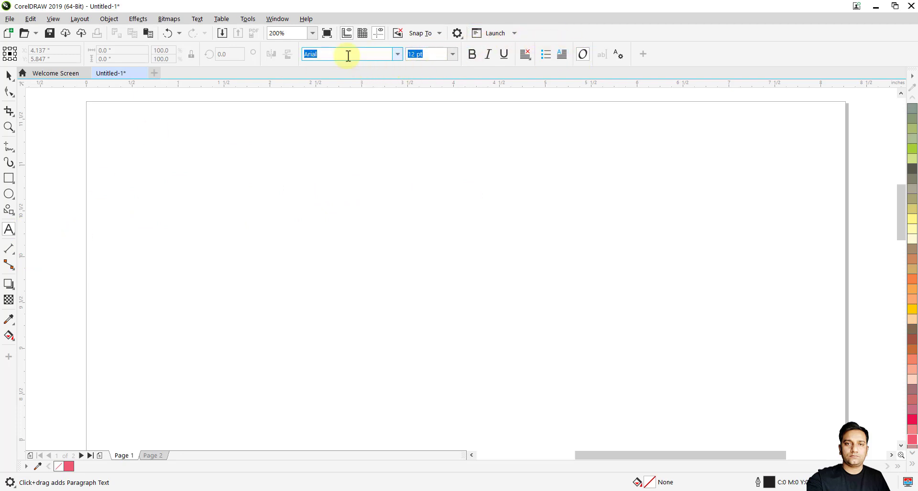
{"action": "left_click", "coordinate": [397, 54]}
{"action": "left_click", "coordinate": [398, 54]}
{"action": "left_click", "coordinate": [258, 242]}
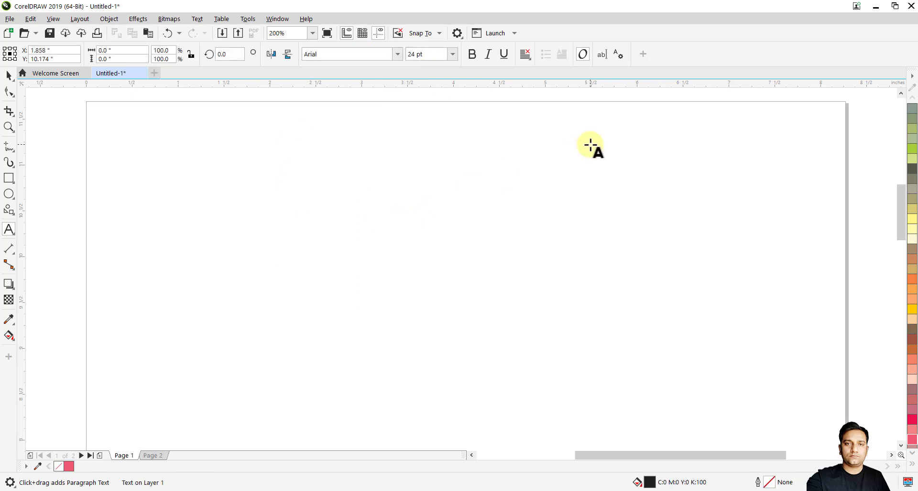
{"action": "type", "text": "Graph"}
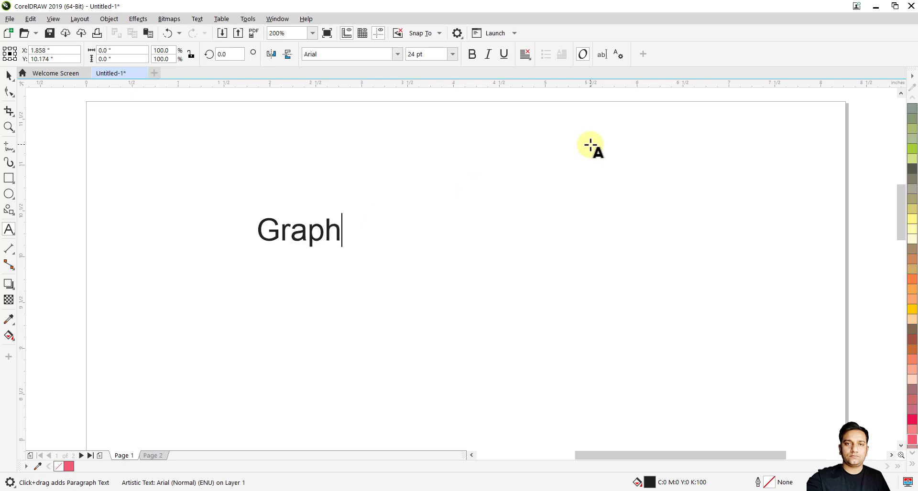
{"action": "type", "text": "ics Men"}
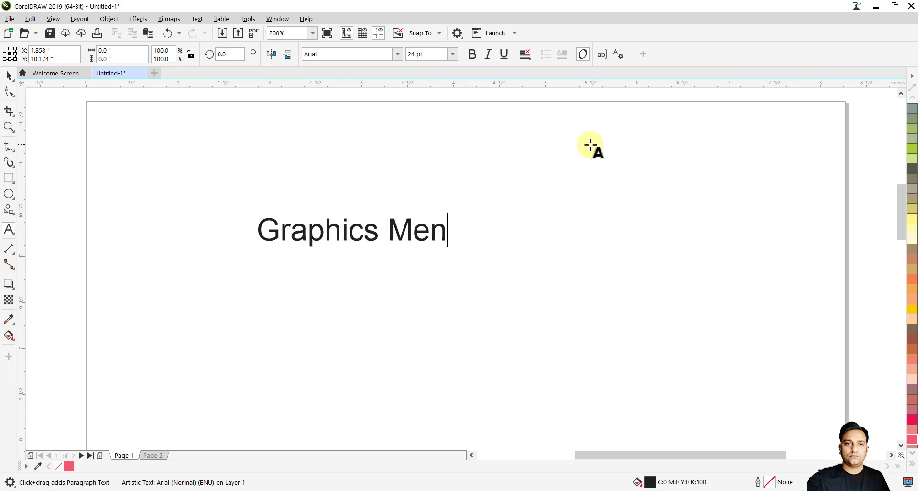
{"action": "type", "text": "tor"}
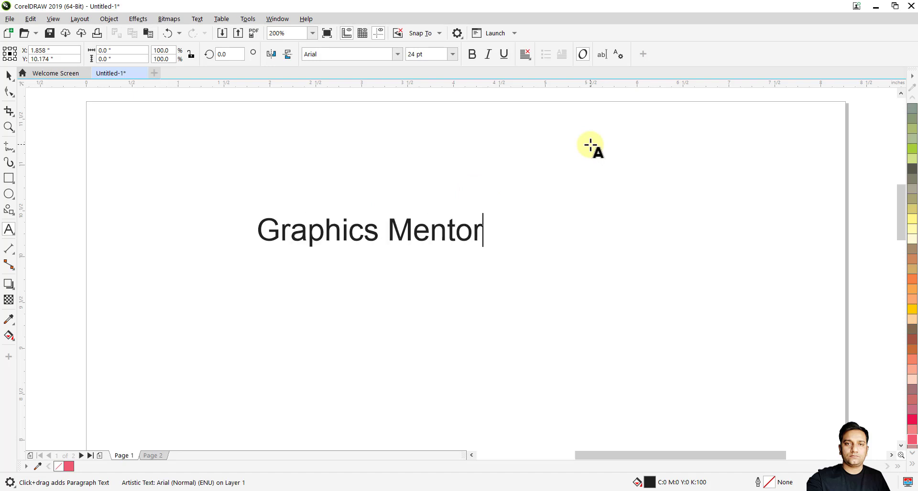
{"action": "key", "text": "Escape"}
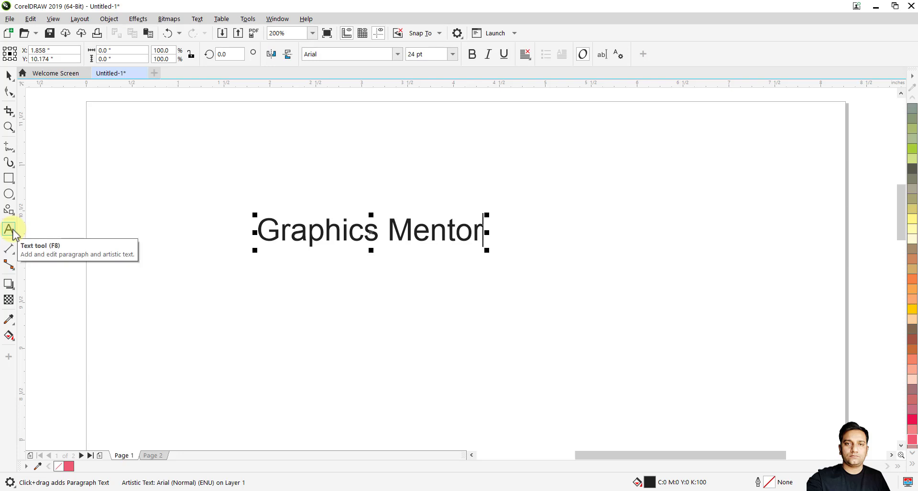
Add a second text line 'sddfdfd dgfg' below the heading
{"action": "left_click", "coordinate": [282, 277]}
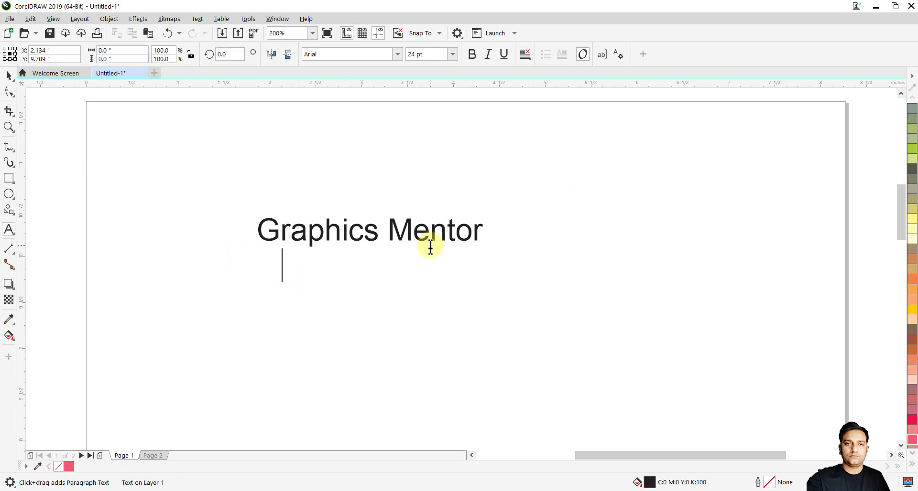
{"action": "type", "text": "sddfdfd"}
{"action": "key", "text": "Tab"}
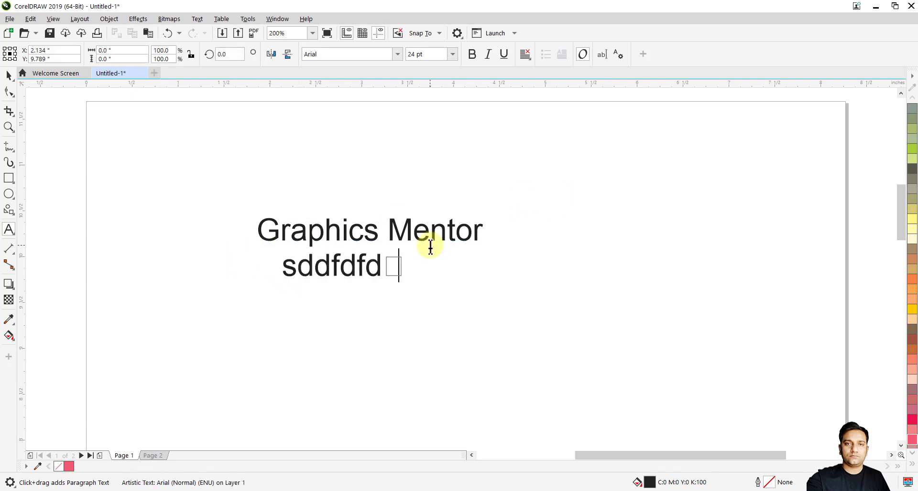
{"action": "type", "text": "dgfg"}
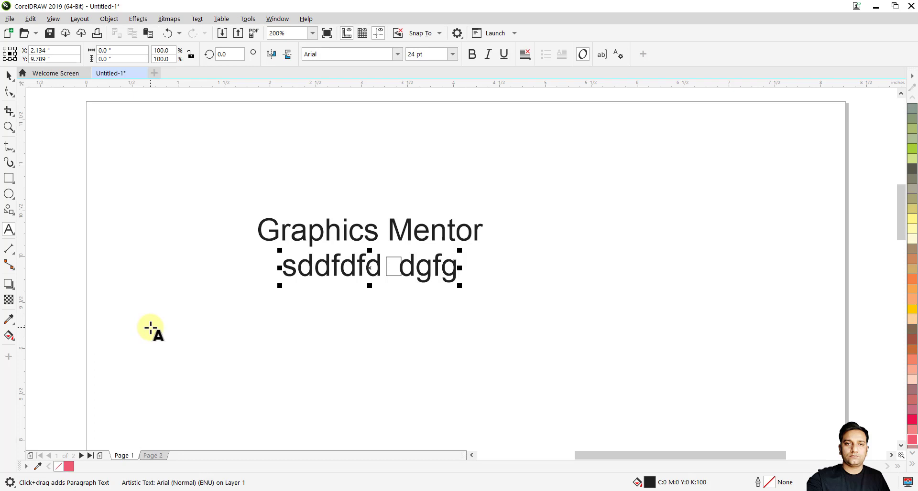
Create a page-wide paragraph frame holding the sentence ending 'and desired information.'
{"action": "left_click", "coordinate": [182, 334]}
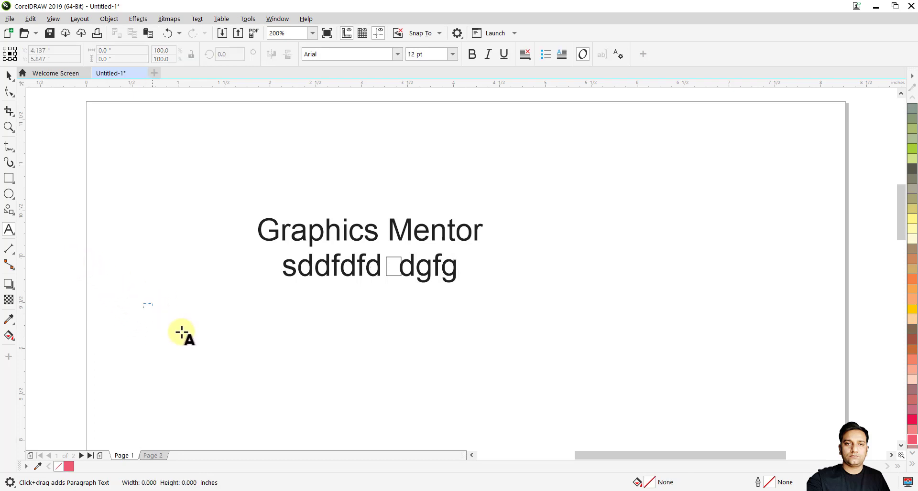
{"action": "left_click_drag", "start_coordinate": [182, 334], "coordinate": [791, 409]}
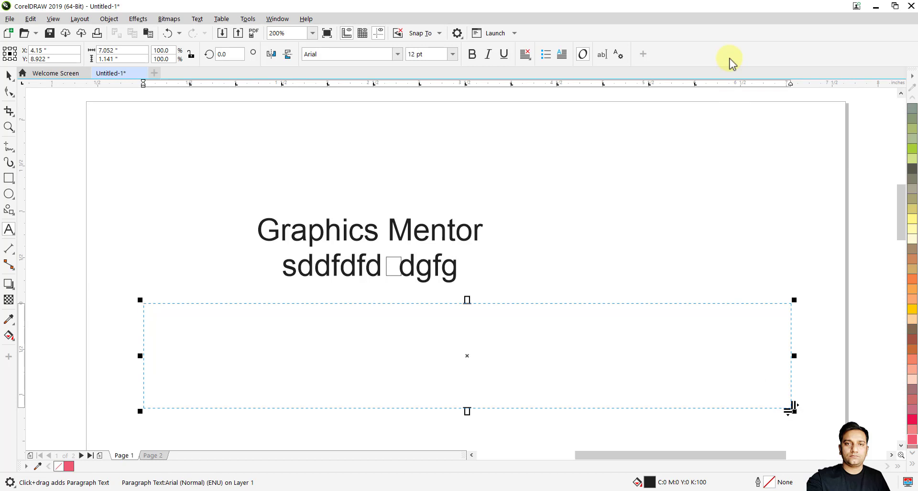
{"action": "type", "text": "The compu"}
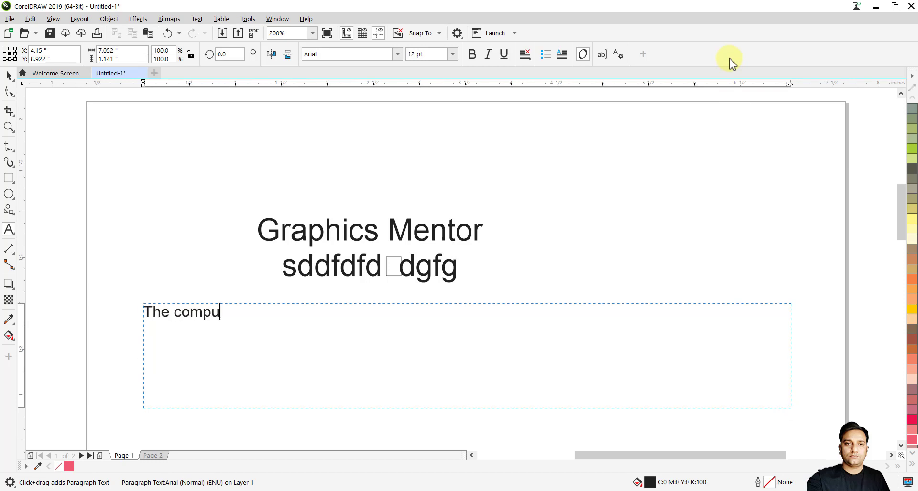
{"action": "type", "text": "ter is an electronic"}
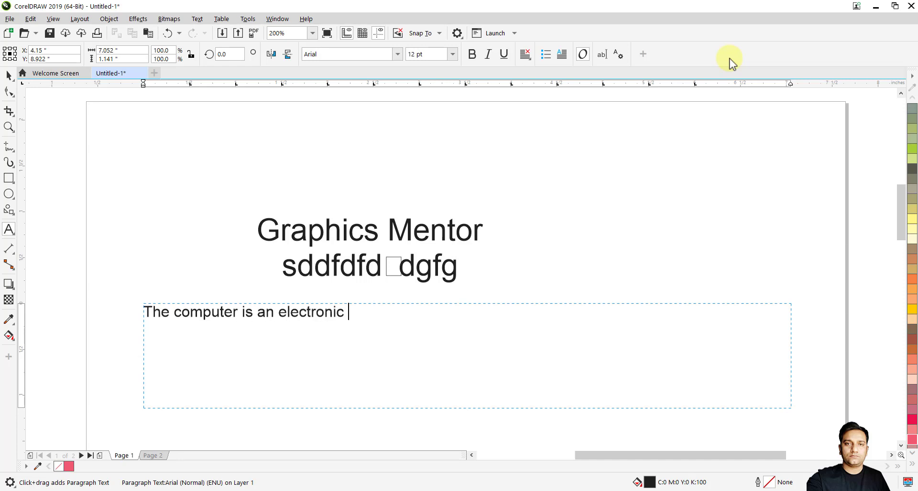
{"action": "type", "text": "device that input the da"}
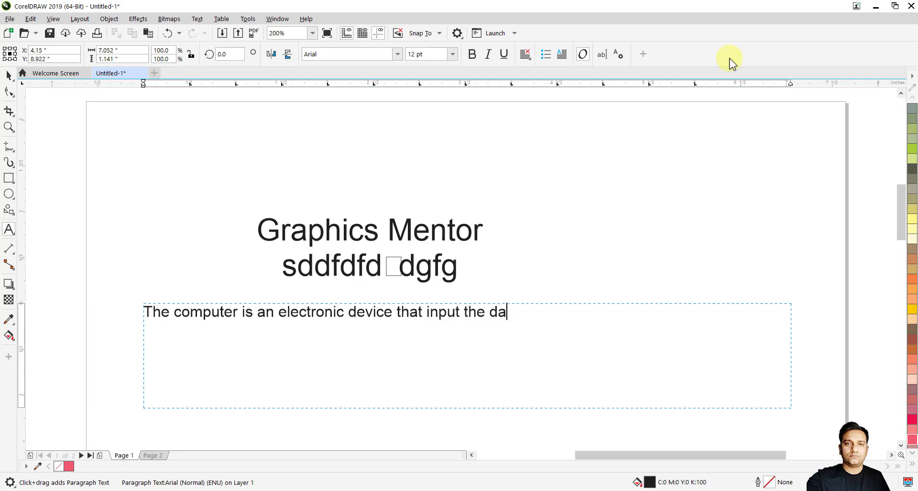
{"action": "type", "text": "ta process it and gives a meaningful"}
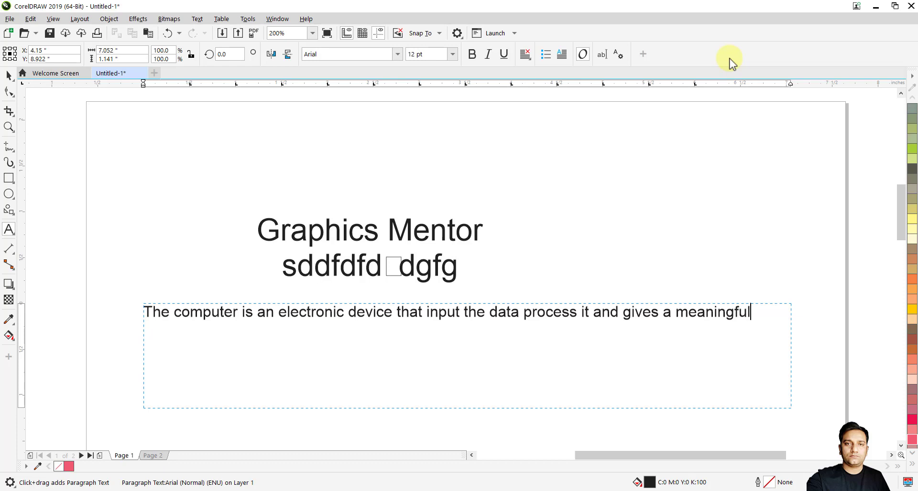
{"action": "type", "text": " and desired"}
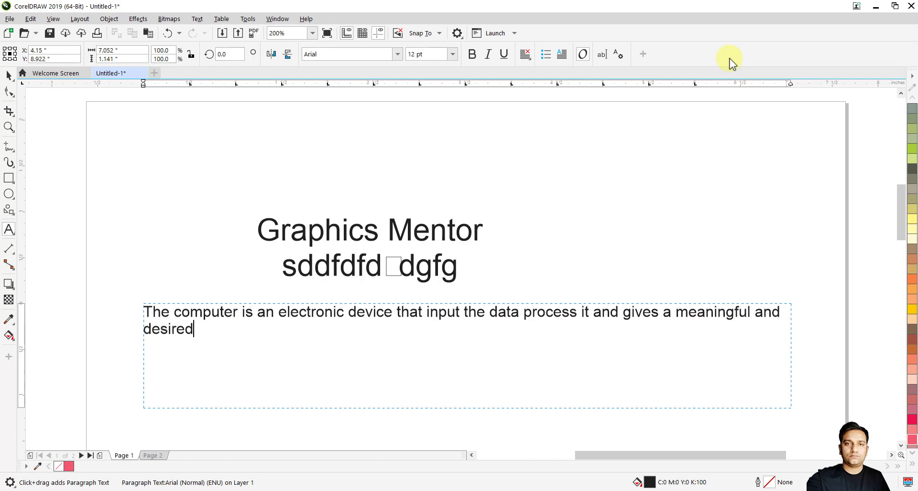
{"action": "type", "text": " information."}
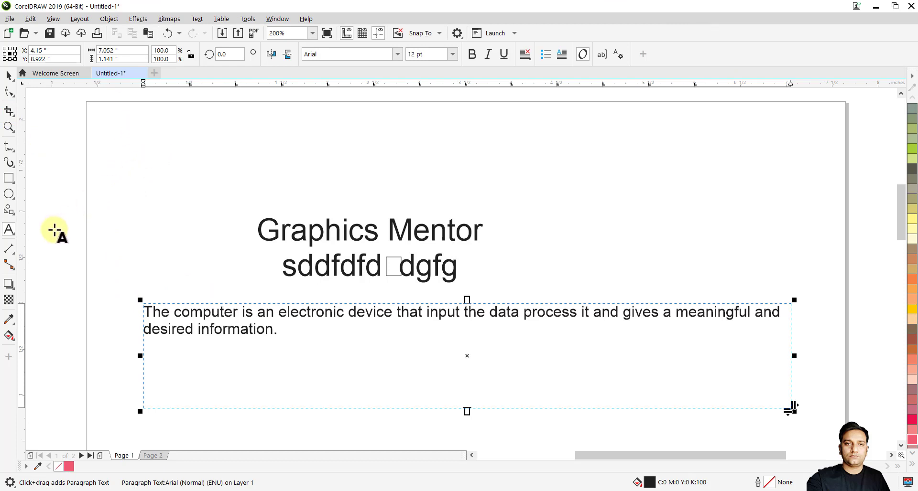
{"action": "left_click", "coordinate": [12, 232]}
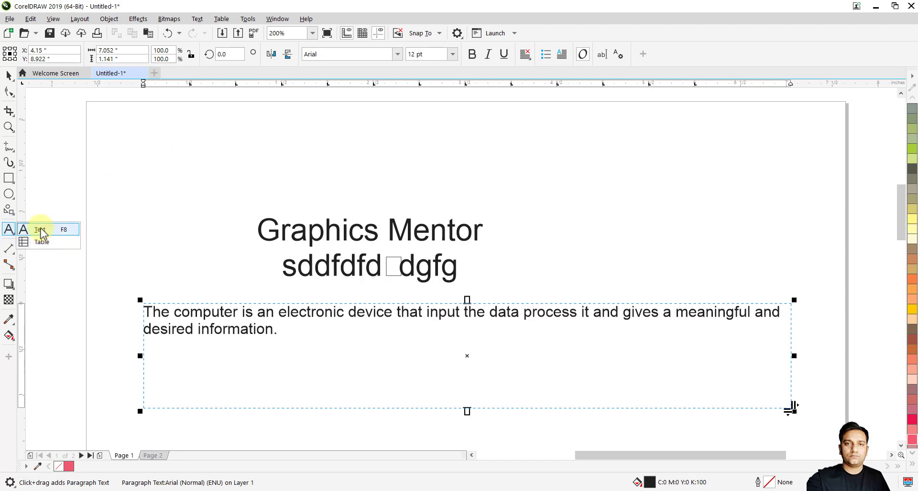
{"action": "left_click", "coordinate": [40, 230]}
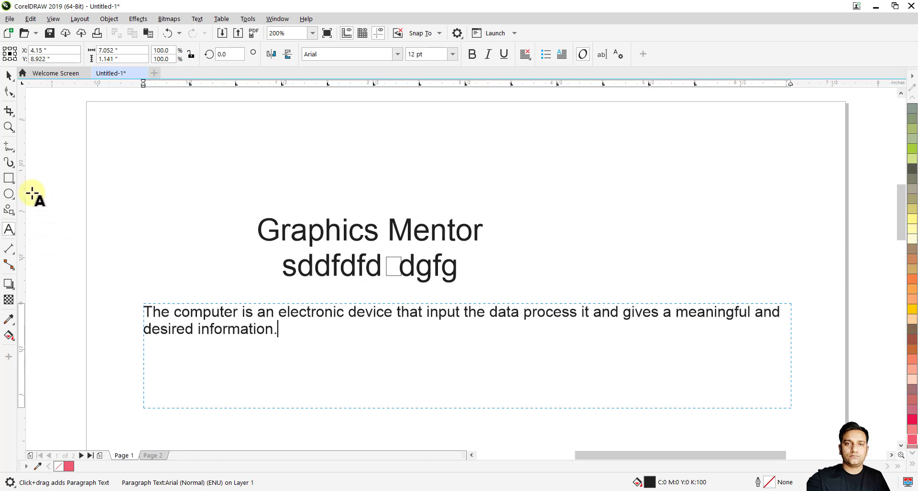
Move the Graphics Mentor heading to the upper right of the page
{"action": "left_click", "coordinate": [8, 76]}
{"action": "left_click", "coordinate": [368, 237]}
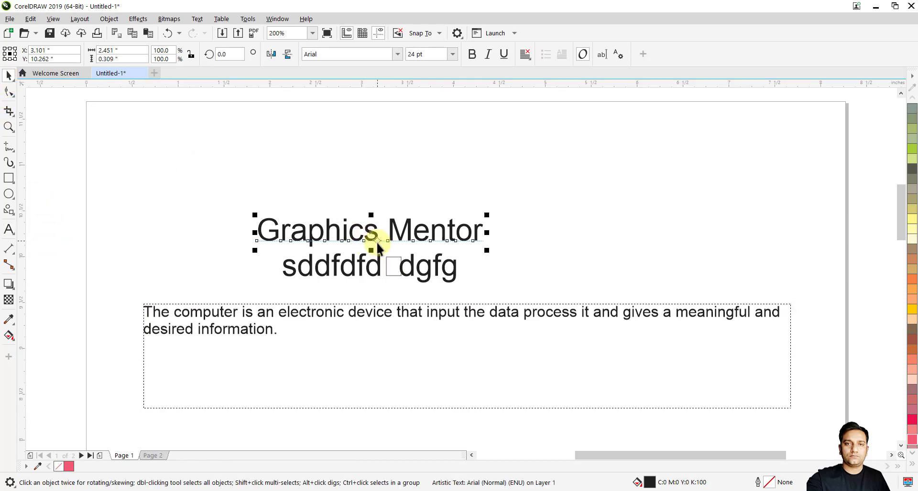
{"action": "left_click_drag", "start_coordinate": [368, 232], "coordinate": [238, 183]}
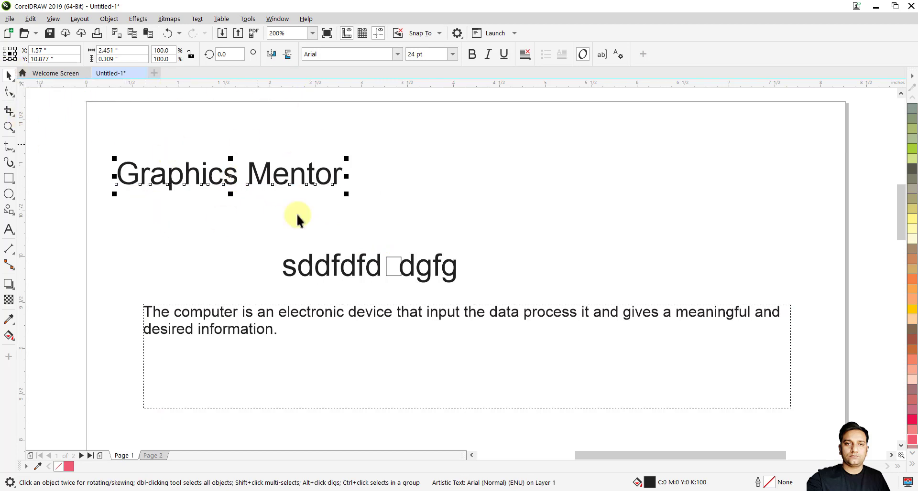
{"action": "left_click_drag", "start_coordinate": [288, 180], "coordinate": [747, 163]}
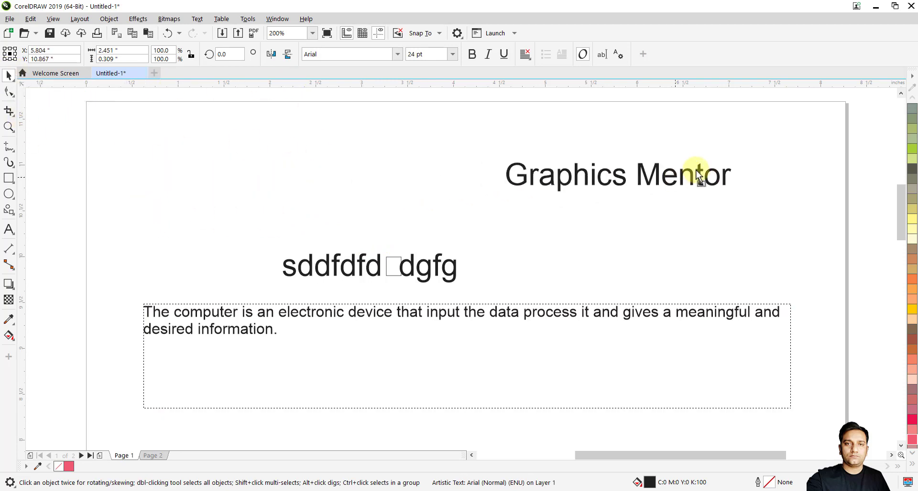
Change the heading's font from Arial to Aurora
{"action": "left_click", "coordinate": [397, 54]}
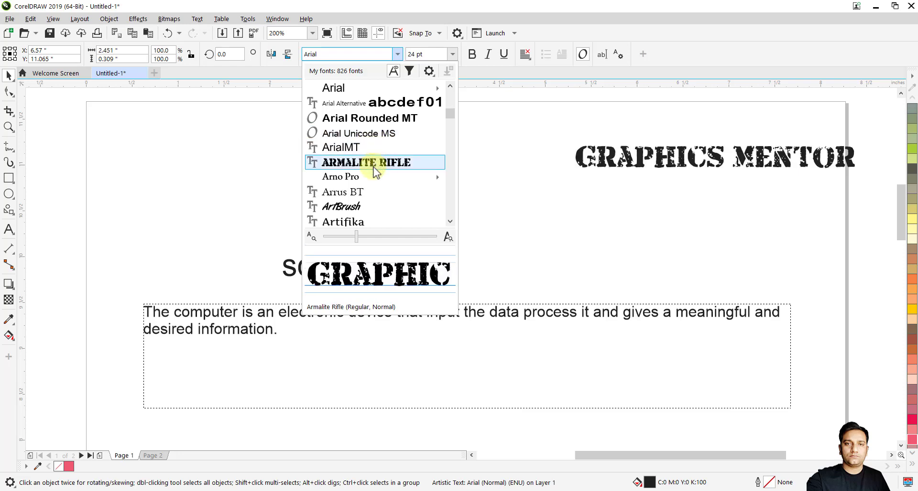
{"action": "scroll", "coordinate": [379, 180], "scroll_direction": "down", "scroll_amount": 1}
{"action": "scroll", "coordinate": [383, 184], "scroll_direction": "down", "scroll_amount": 3}
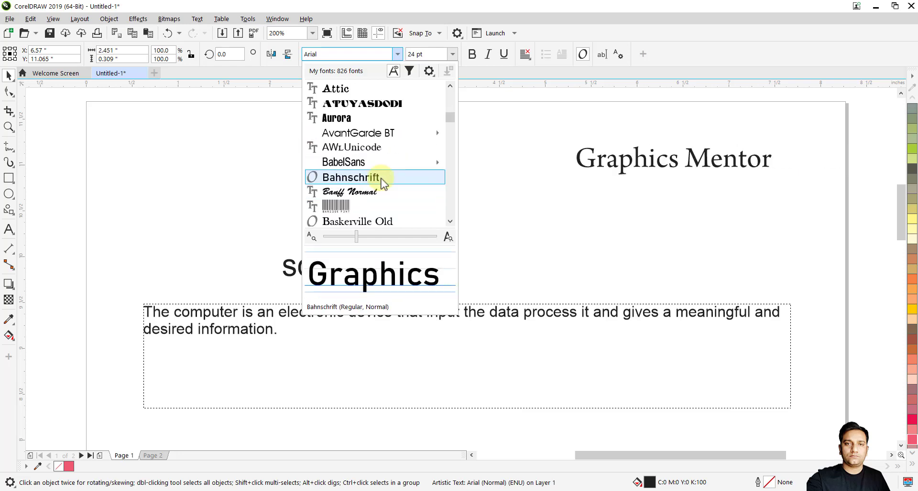
{"action": "left_click", "coordinate": [350, 123]}
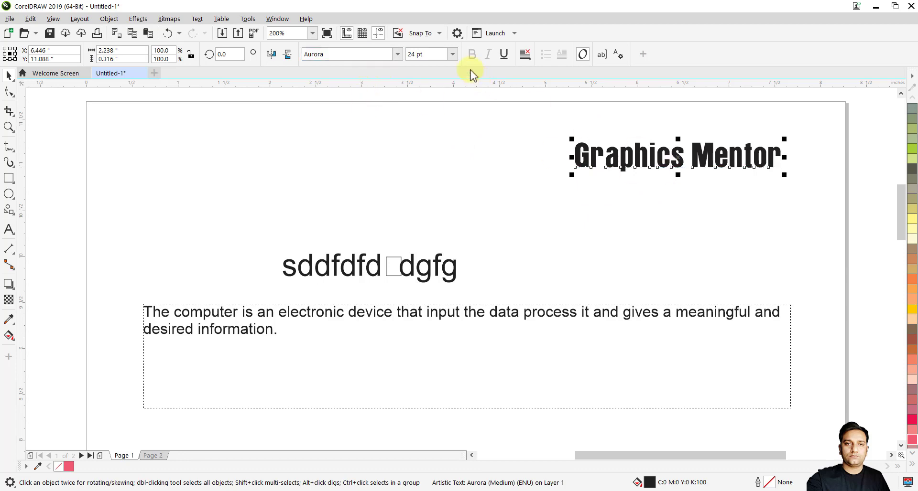
{"action": "left_click", "coordinate": [452, 59]}
Enlarge the heading to 200 pt and pull it back onto the page
{"action": "left_click", "coordinate": [452, 55]}
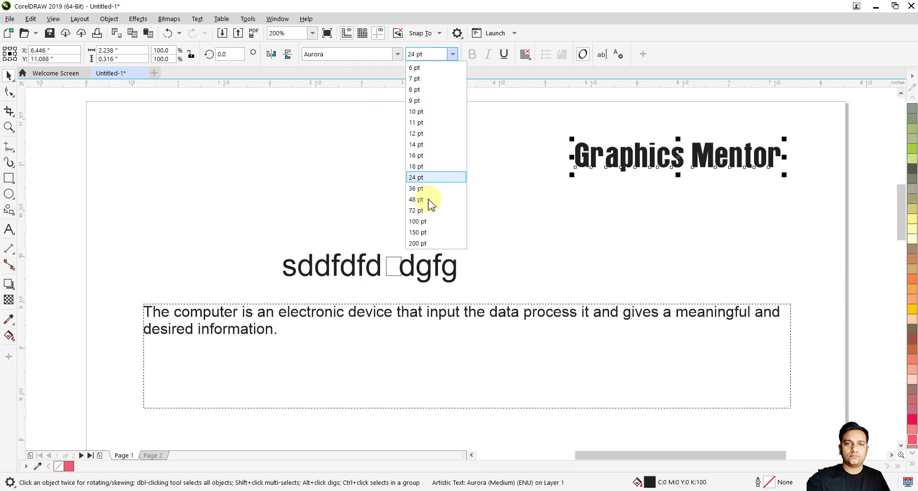
{"action": "left_click", "coordinate": [426, 243]}
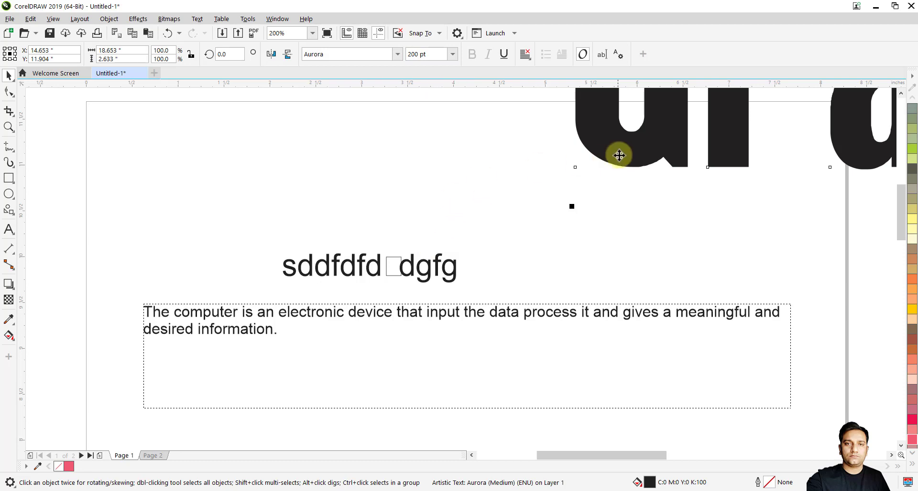
{"action": "scroll", "coordinate": [325, 242], "scroll_direction": "down", "scroll_amount": 3}
{"action": "scroll", "coordinate": [397, 246], "scroll_direction": "up", "scroll_amount": 1}
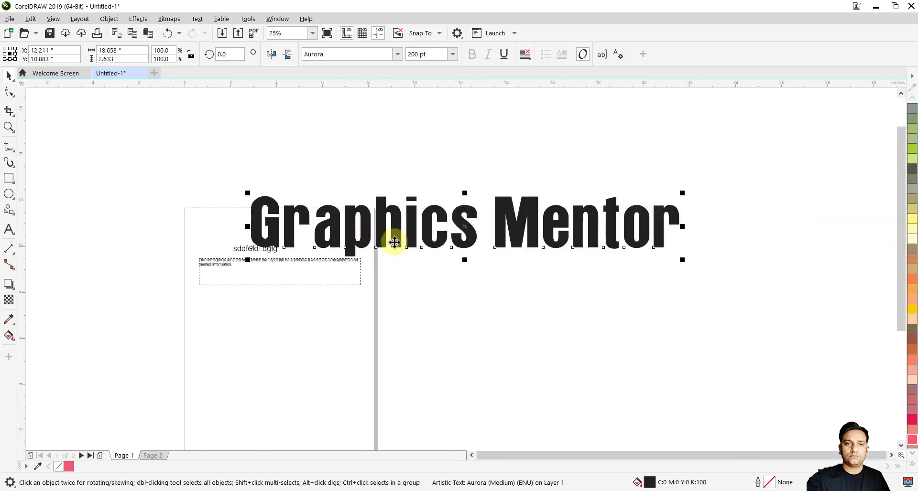
{"action": "left_click_drag", "start_coordinate": [386, 236], "coordinate": [310, 331]}
{"action": "scroll", "coordinate": [383, 254], "scroll_direction": "down", "scroll_amount": 1}
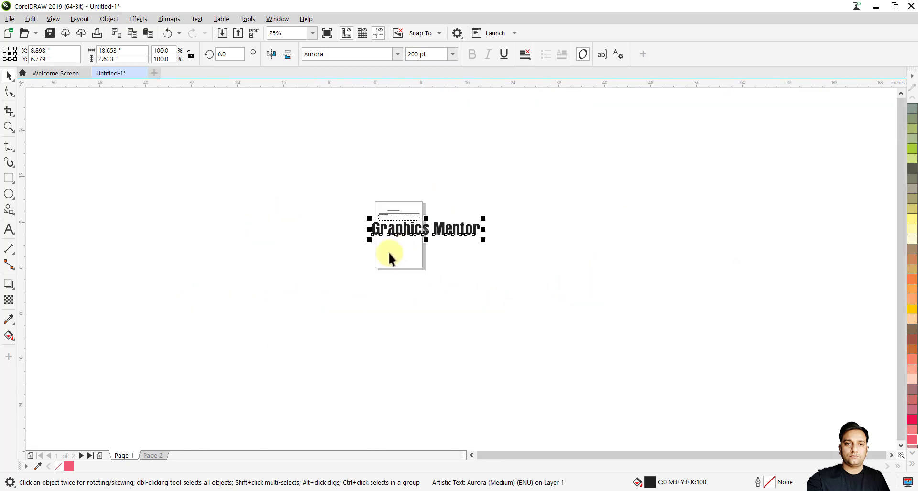
{"action": "scroll", "coordinate": [464, 204], "scroll_direction": "up", "scroll_amount": 1}
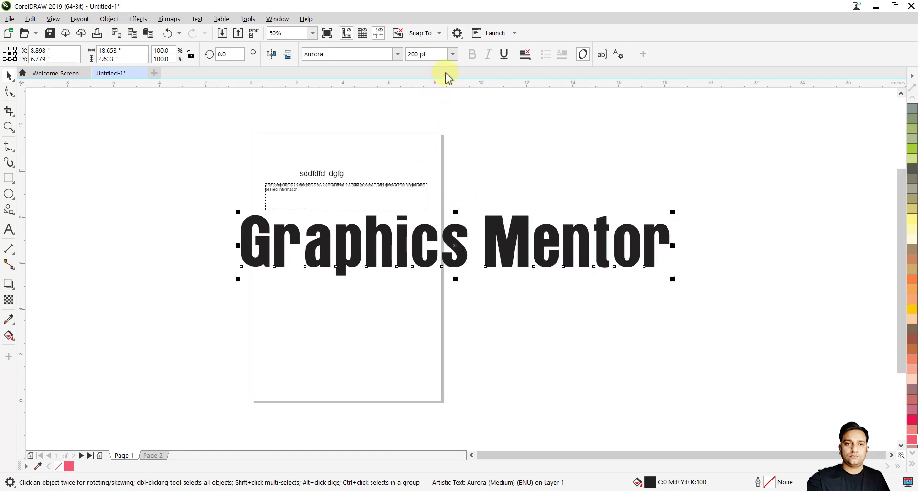
{"action": "left_click", "coordinate": [453, 55]}
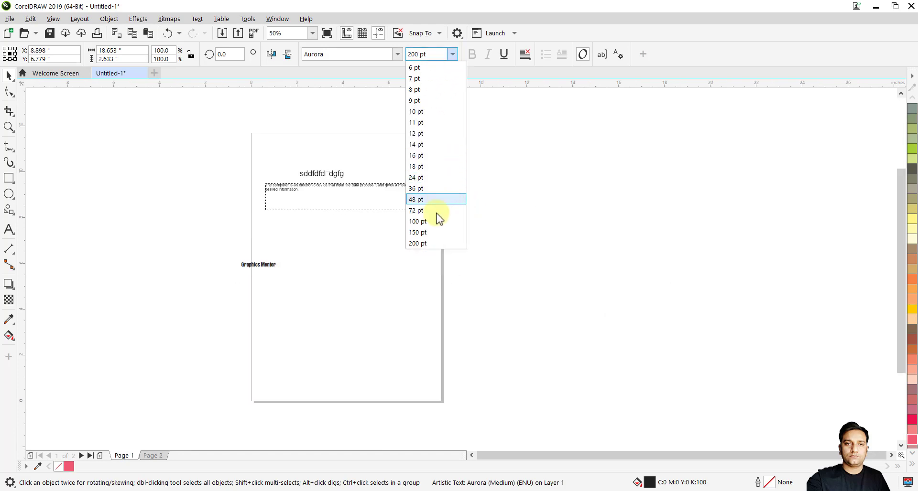
{"action": "left_click", "coordinate": [431, 243]}
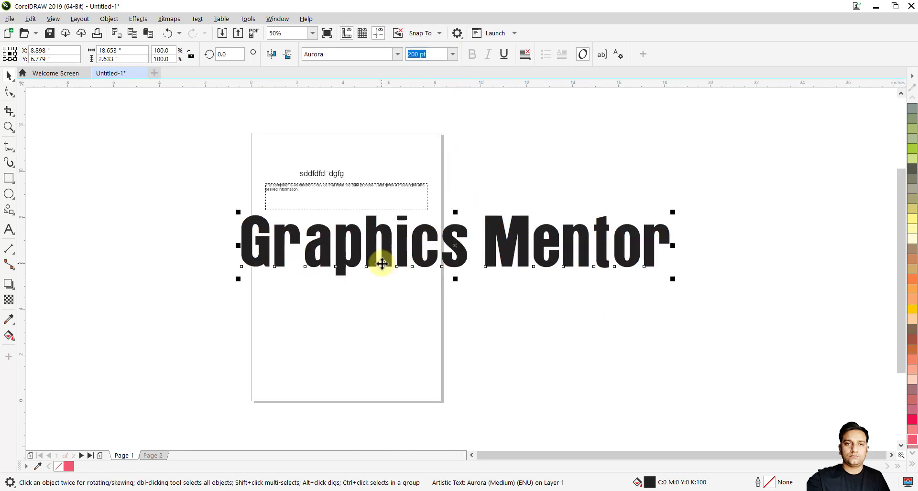
{"action": "scroll", "coordinate": [382, 264], "scroll_direction": "up", "scroll_amount": 1}
{"action": "scroll", "coordinate": [382, 263], "scroll_direction": "down", "scroll_amount": 1}
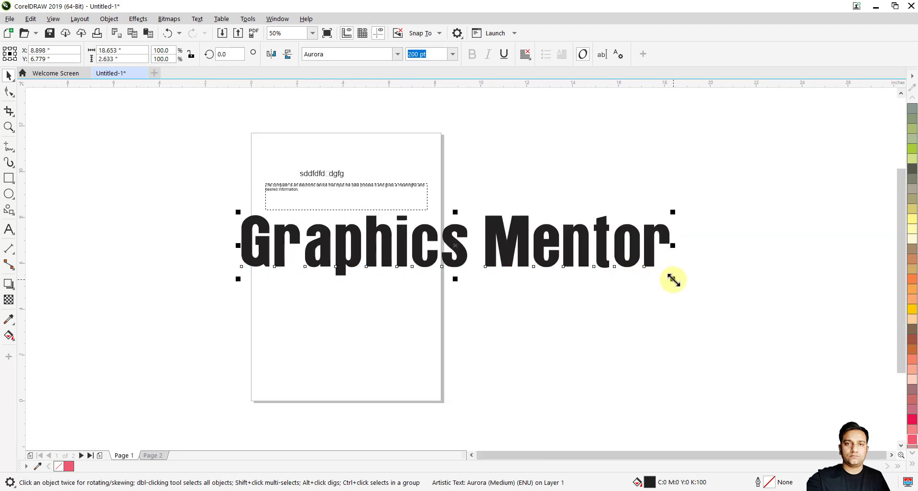
Scale the 200 pt heading down to about a third and reselect it
{"action": "left_click_drag", "start_coordinate": [674, 281], "coordinate": [528, 239]}
{"action": "scroll", "coordinate": [328, 245], "scroll_direction": "up", "scroll_amount": 1}
{"action": "scroll", "coordinate": [325, 240], "scroll_direction": "up", "scroll_amount": 1}
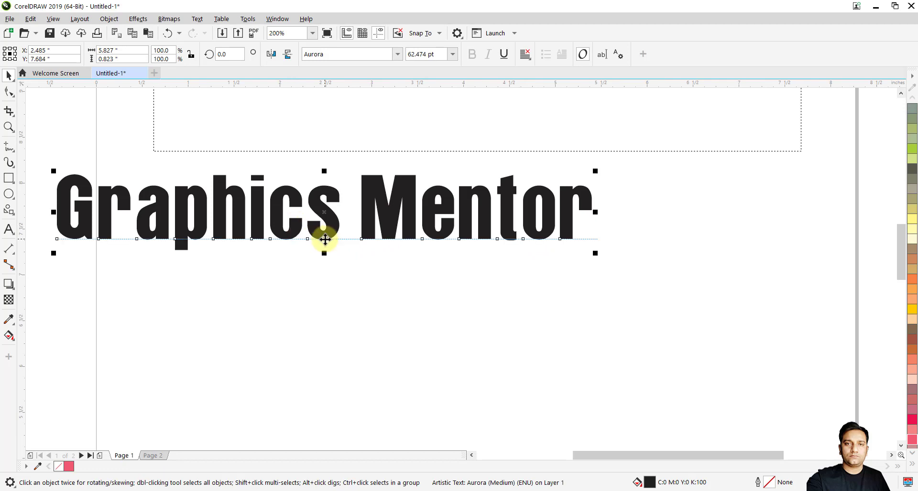
{"action": "left_click_drag", "start_coordinate": [325, 240], "coordinate": [387, 293]}
{"action": "left_click", "coordinate": [440, 326]}
{"action": "left_click", "coordinate": [441, 275]}
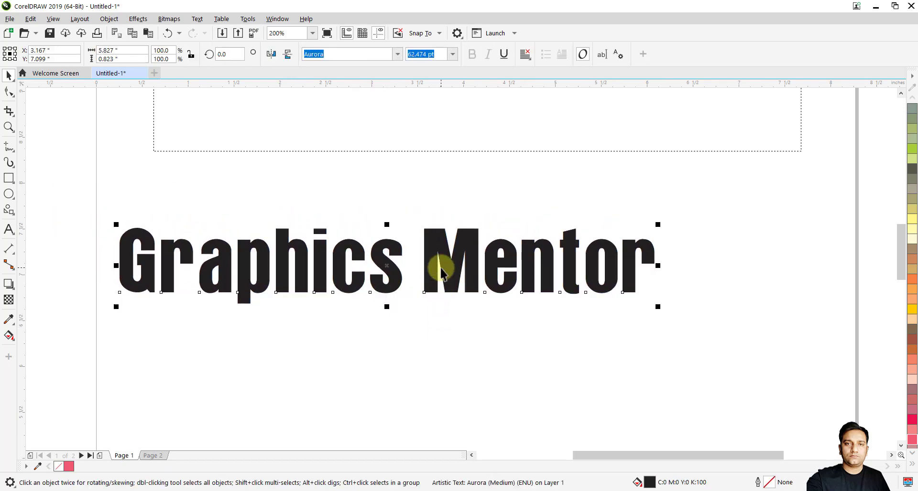
Set the heading to 50 pt and move it toward the page's right side
{"action": "left_click", "coordinate": [431, 54]}
{"action": "left_click", "coordinate": [367, 50]}
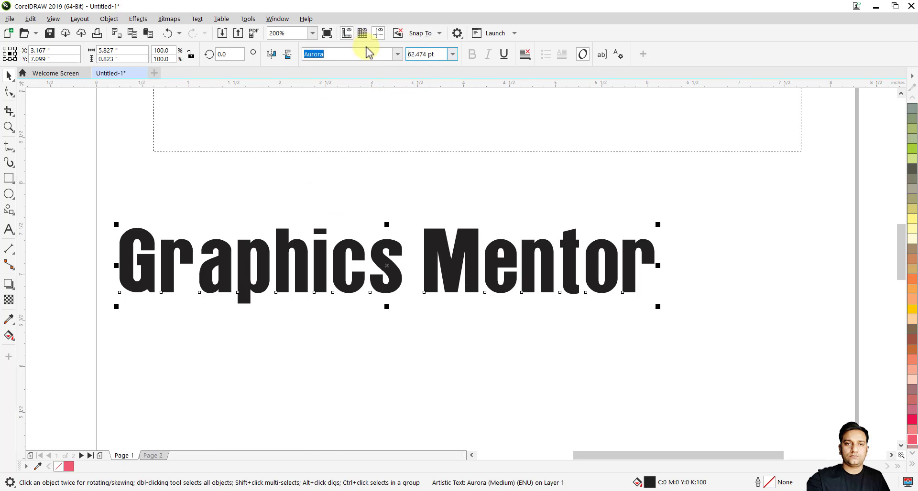
{"action": "double_click", "coordinate": [425, 54]}
{"action": "type", "text": "50"}
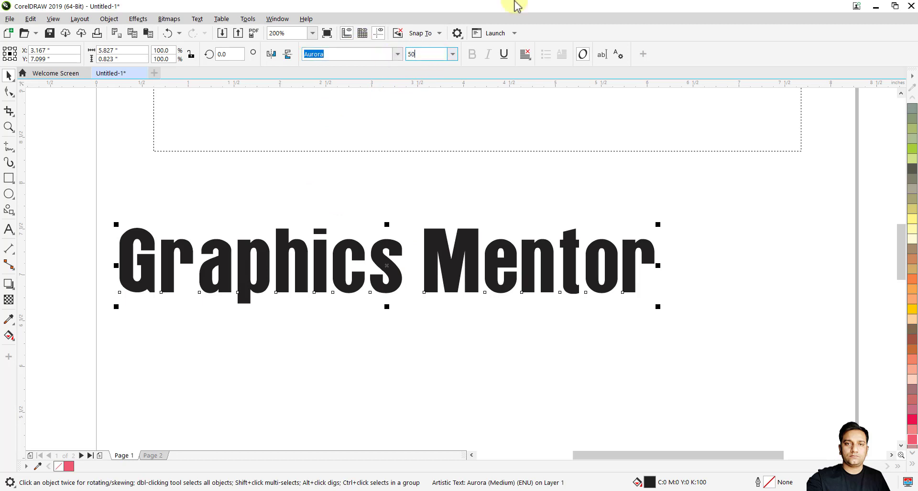
{"action": "key", "text": "Return"}
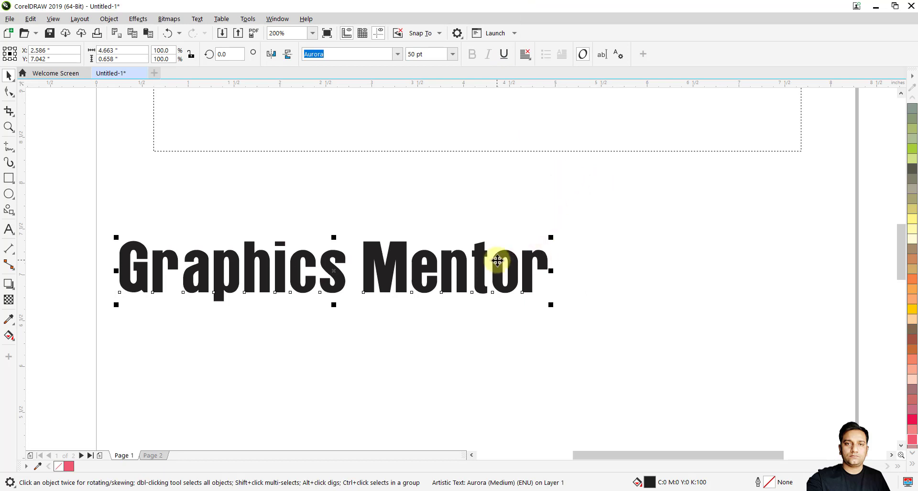
{"action": "left_click_drag", "start_coordinate": [497, 260], "coordinate": [502, 294]}
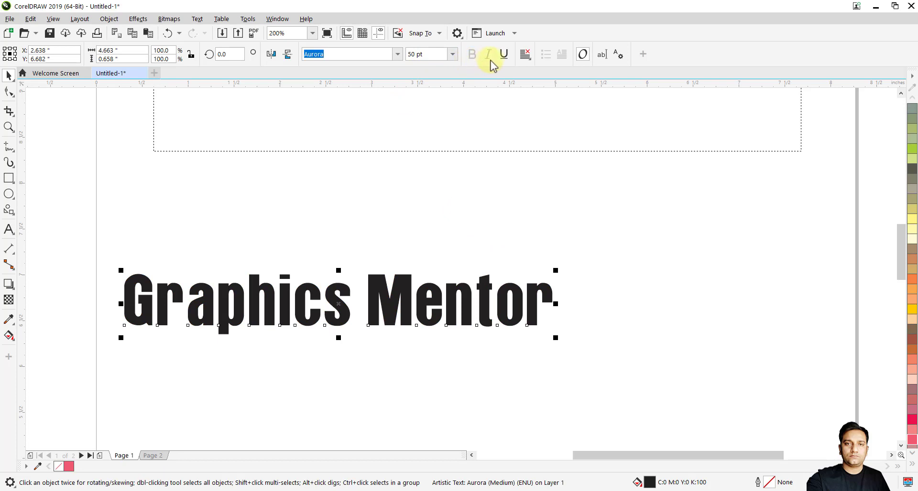
{"action": "left_click", "coordinate": [615, 283]}
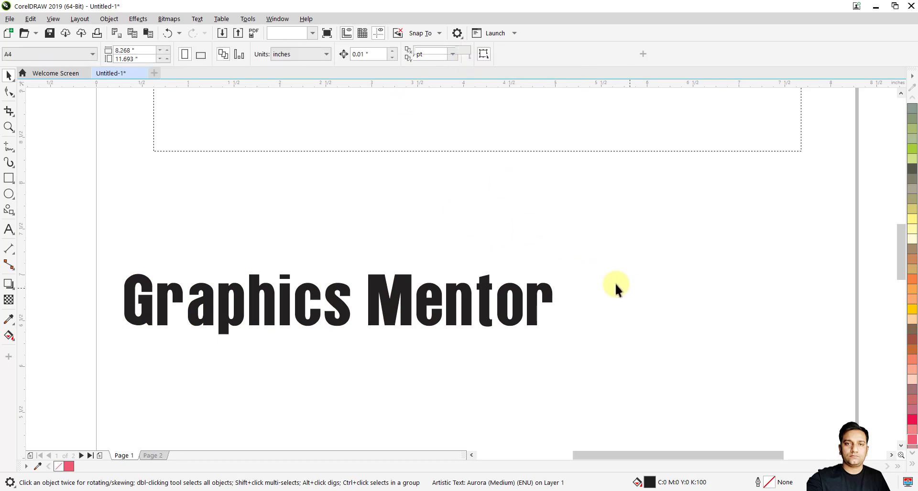
{"action": "left_click_drag", "start_coordinate": [472, 304], "coordinate": [765, 265]}
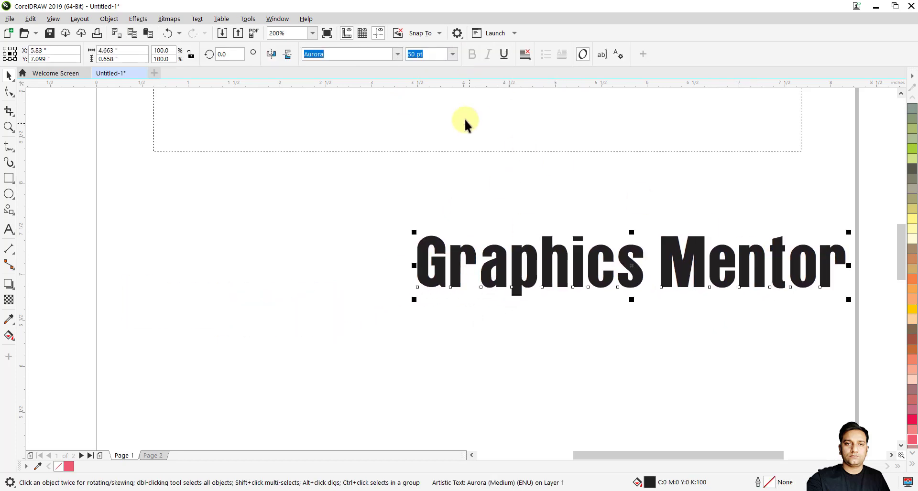
Try Arial with bold, italic and underline on the heading, then remove all three styles
{"action": "left_click", "coordinate": [397, 54]}
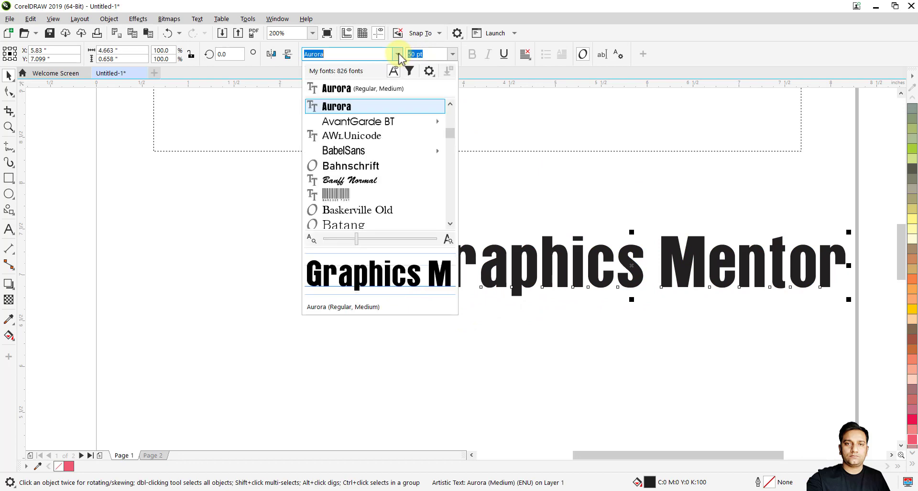
{"action": "scroll", "coordinate": [363, 170], "scroll_direction": "down", "scroll_amount": 2}
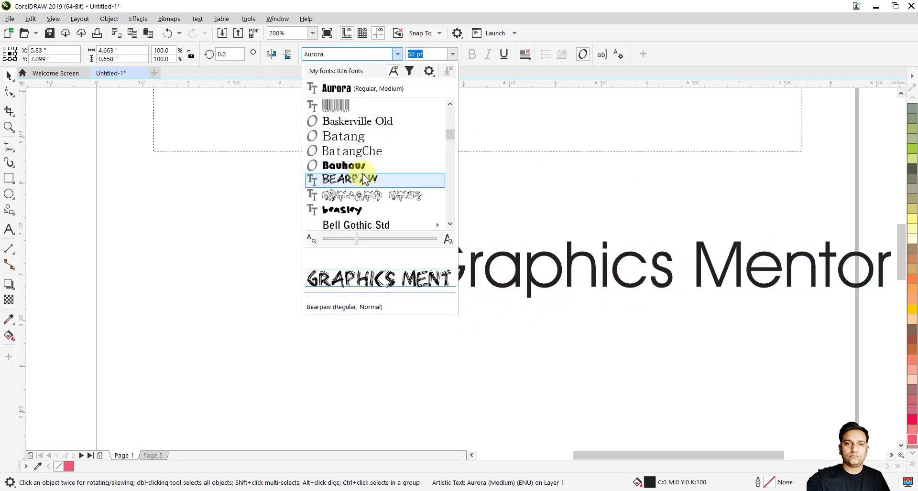
{"action": "scroll", "coordinate": [364, 179], "scroll_direction": "up", "scroll_amount": 3}
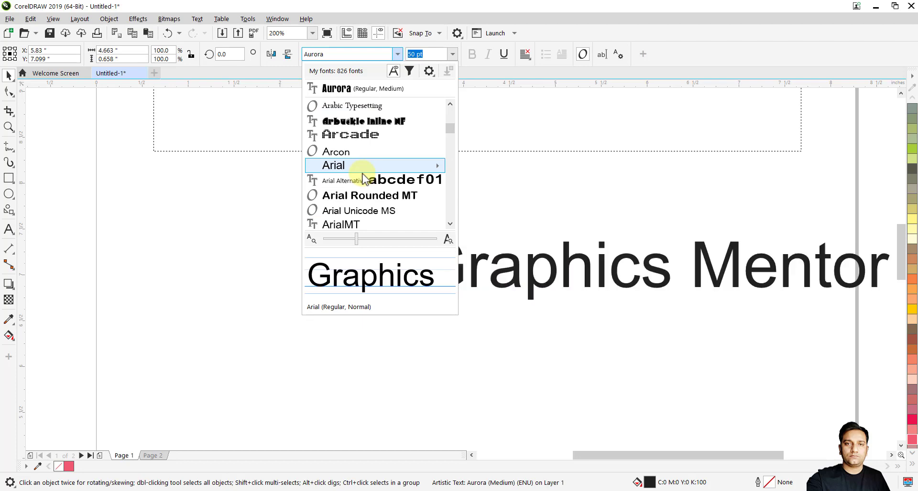
{"action": "left_click", "coordinate": [363, 172]}
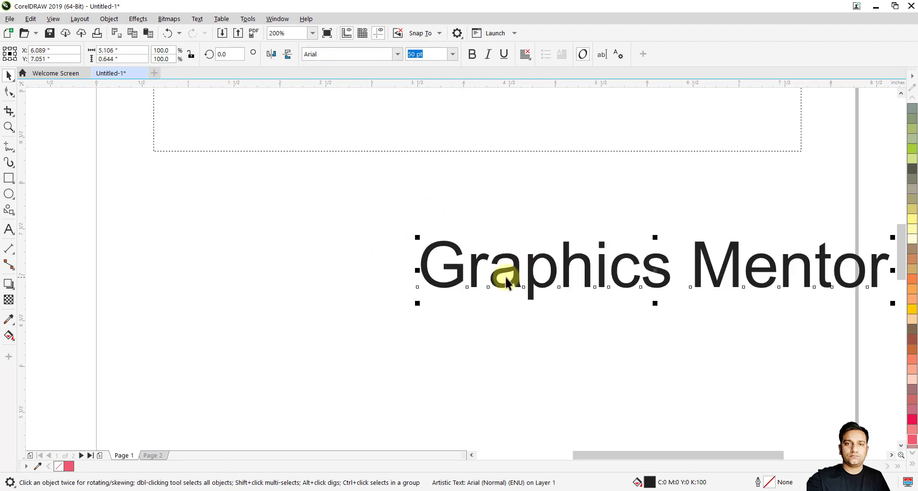
{"action": "left_click", "coordinate": [473, 55]}
{"action": "left_click", "coordinate": [489, 56]}
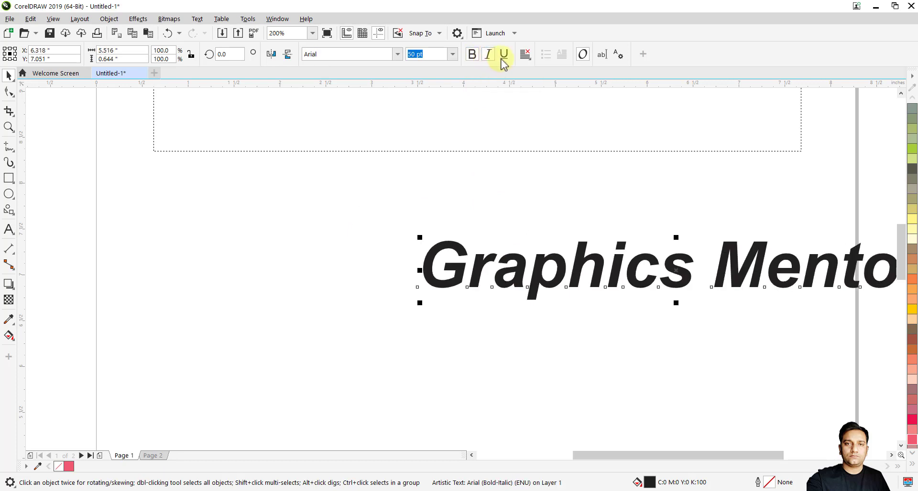
{"action": "left_click", "coordinate": [504, 56]}
{"action": "left_click", "coordinate": [505, 55]}
{"action": "left_click", "coordinate": [488, 55]}
{"action": "left_click", "coordinate": [472, 55]}
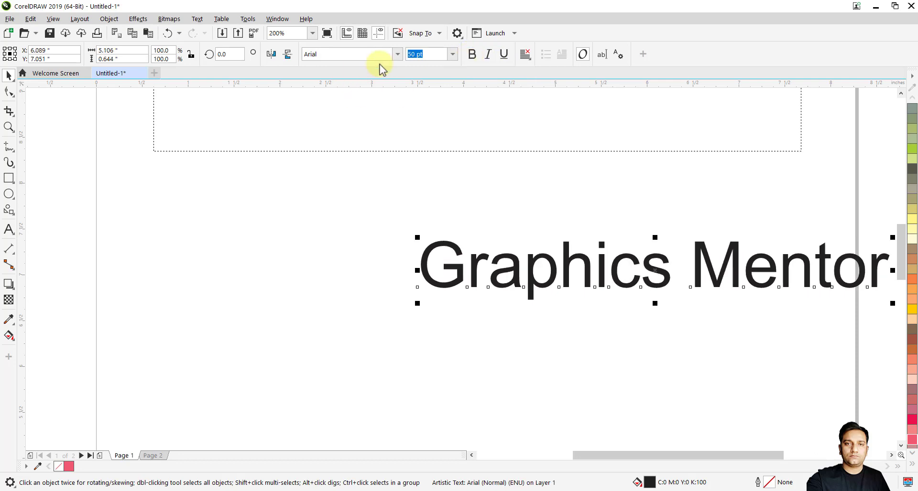
Return the heading to Aurora and shift it left near the page centre
{"action": "left_click", "coordinate": [398, 54]}
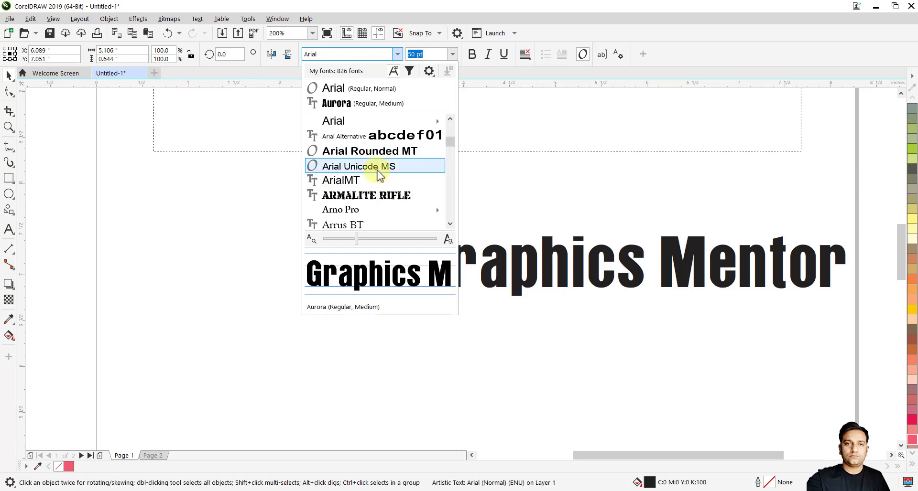
{"action": "scroll", "coordinate": [378, 176], "scroll_direction": "down", "scroll_amount": 3}
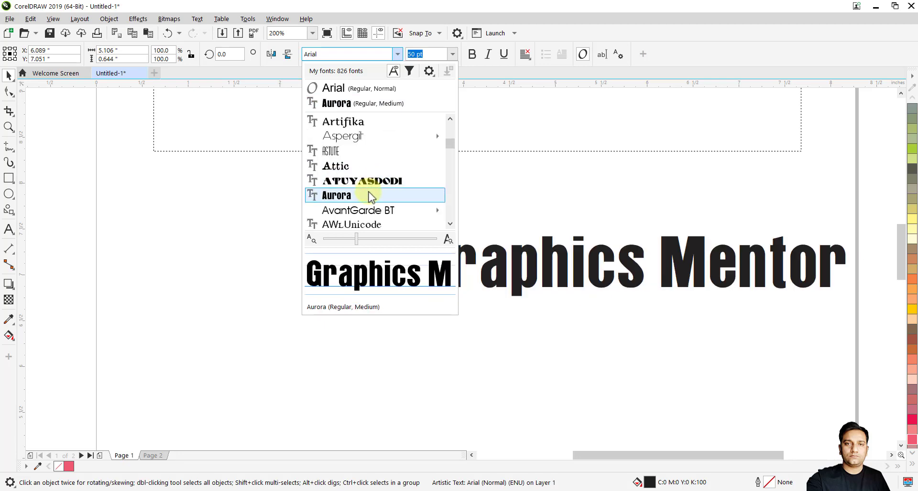
{"action": "left_click", "coordinate": [370, 196]}
{"action": "left_click_drag", "start_coordinate": [455, 273], "coordinate": [239, 251]}
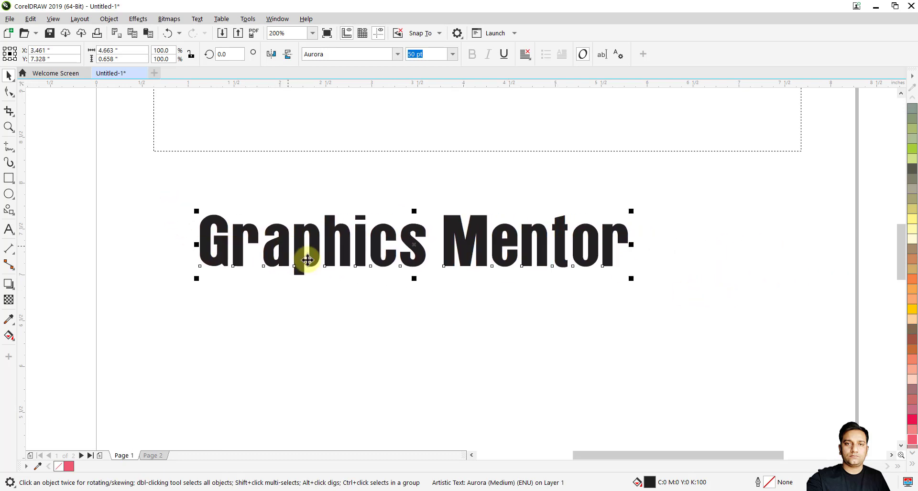
Fill the Graphics Mentor heading gold, after trying Autumn Orange and crimson
{"action": "left_click", "coordinate": [913, 282]}
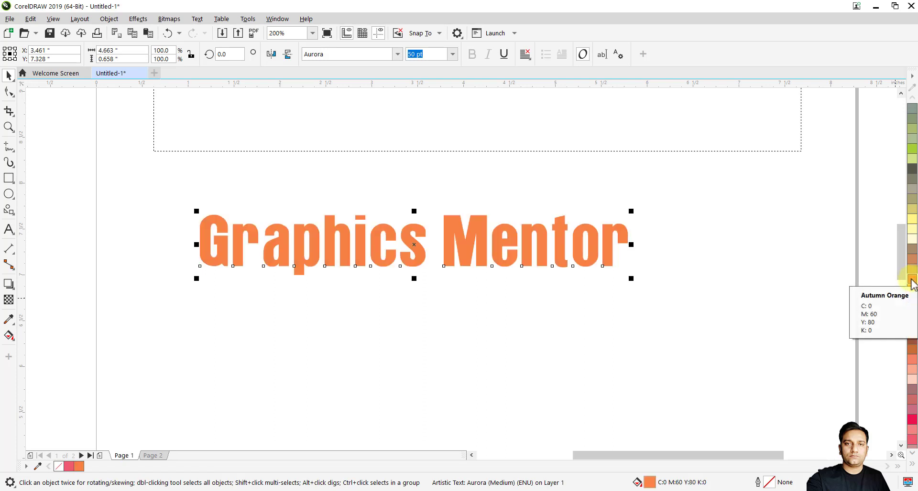
{"action": "left_click", "coordinate": [912, 419]}
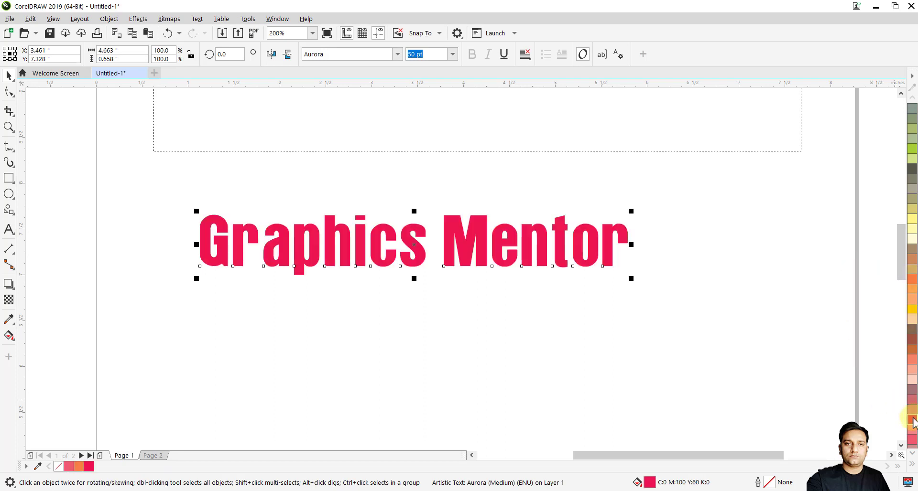
{"action": "left_click", "coordinate": [912, 463]}
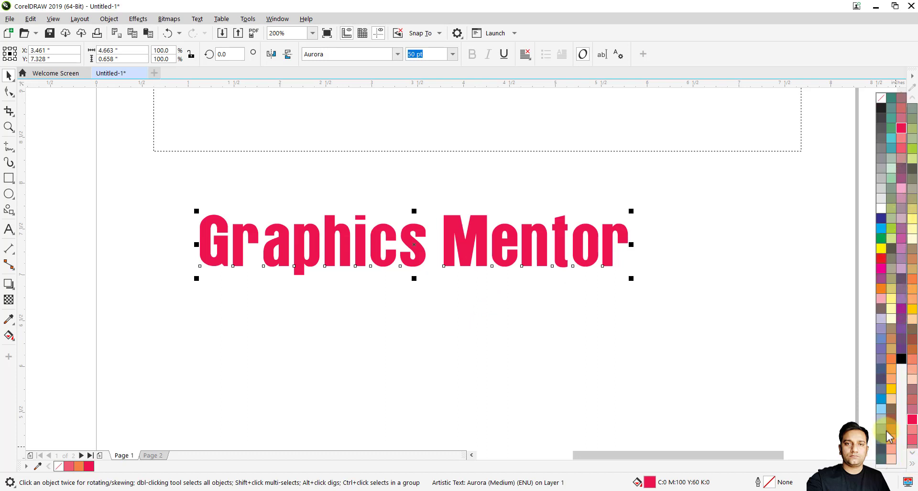
{"action": "left_click", "coordinate": [891, 389]}
{"action": "left_click", "coordinate": [437, 320]}
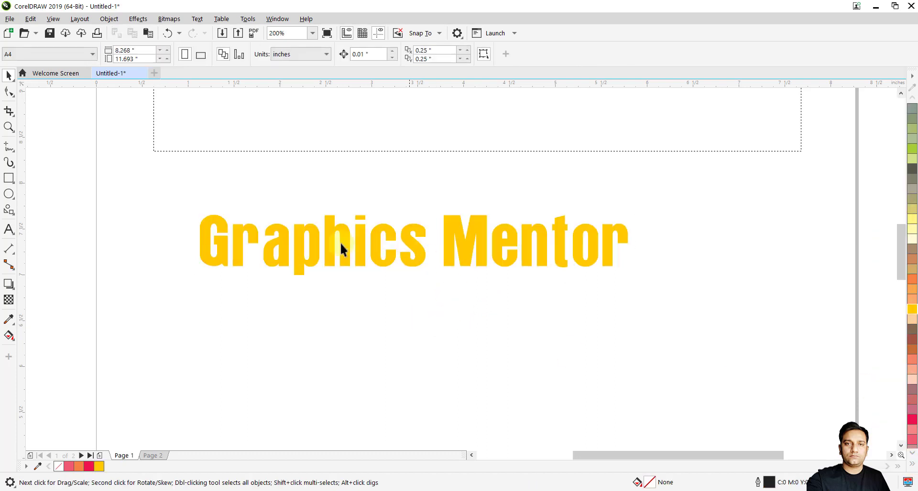
{"action": "scroll", "coordinate": [257, 255], "scroll_direction": "up", "scroll_amount": 2}
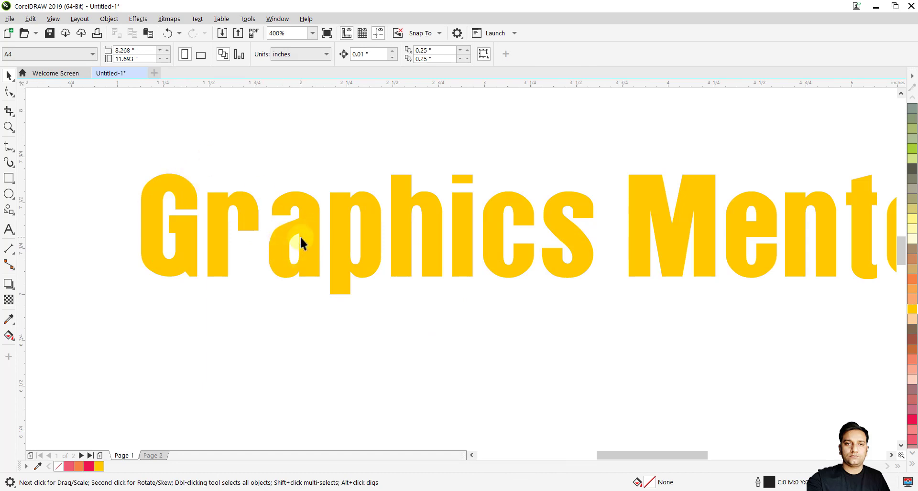
Drag-copy the heading up and left and fill the duplicate dark grey
{"action": "left_click", "coordinate": [299, 236]}
{"action": "left_click_drag", "start_coordinate": [306, 242], "coordinate": [279, 193]}
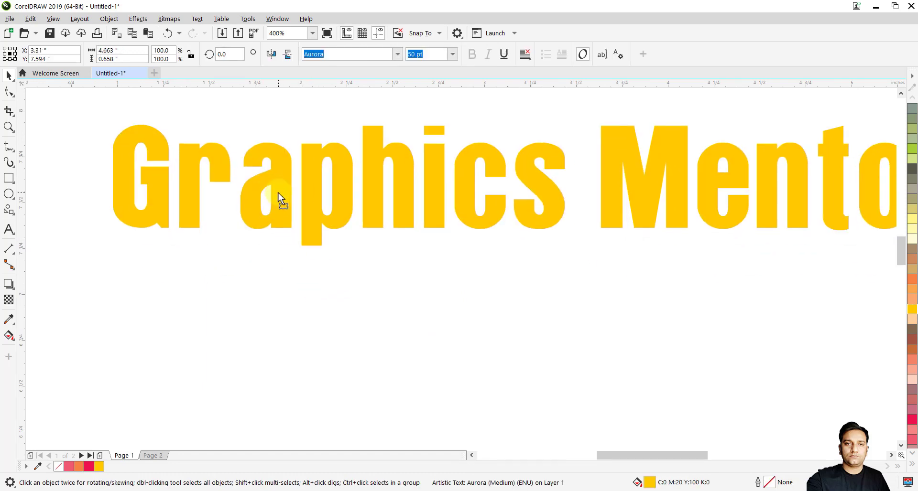
{"action": "right_click", "coordinate": [278, 193]}
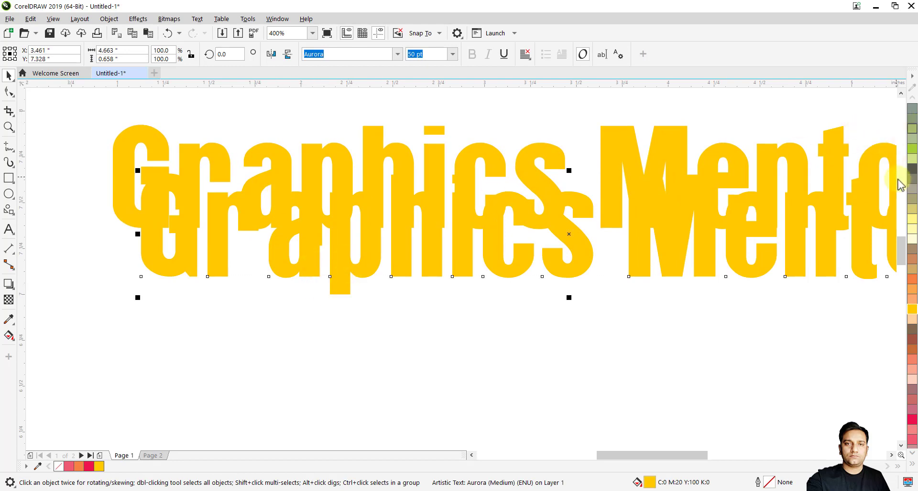
{"action": "left_click", "coordinate": [913, 168]}
{"action": "left_click", "coordinate": [505, 312]}
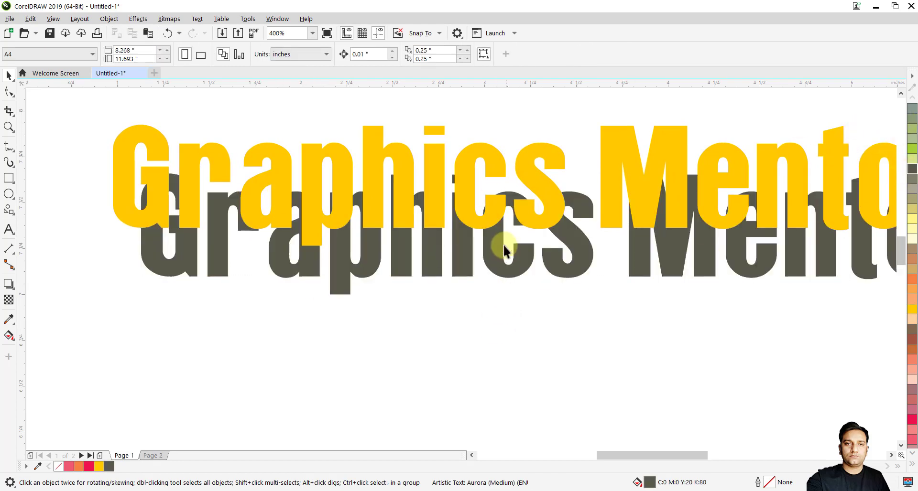
Position the yellow heading just below and aligned with the grey copy
{"action": "left_click", "coordinate": [486, 219]}
{"action": "mouse_move", "coordinate": [490, 215]}
{"action": "left_mouse_down"}
{"action": "mouse_move", "coordinate": [503, 272]}
{"action": "mouse_move", "coordinate": [513, 273]}
{"action": "left_mouse_up"}
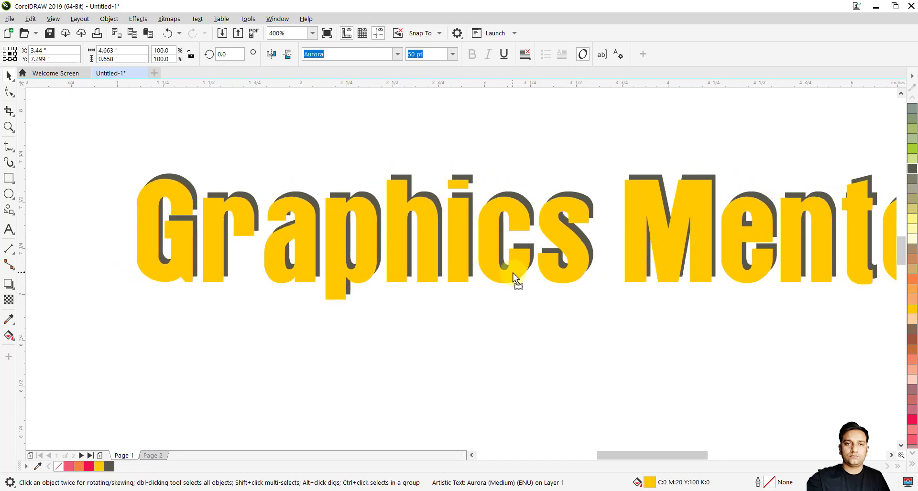
{"action": "left_click", "coordinate": [535, 328]}
{"action": "scroll", "coordinate": [315, 253], "scroll_direction": "down", "scroll_amount": 1}
{"action": "scroll", "coordinate": [359, 273], "scroll_direction": "up", "scroll_amount": 1}
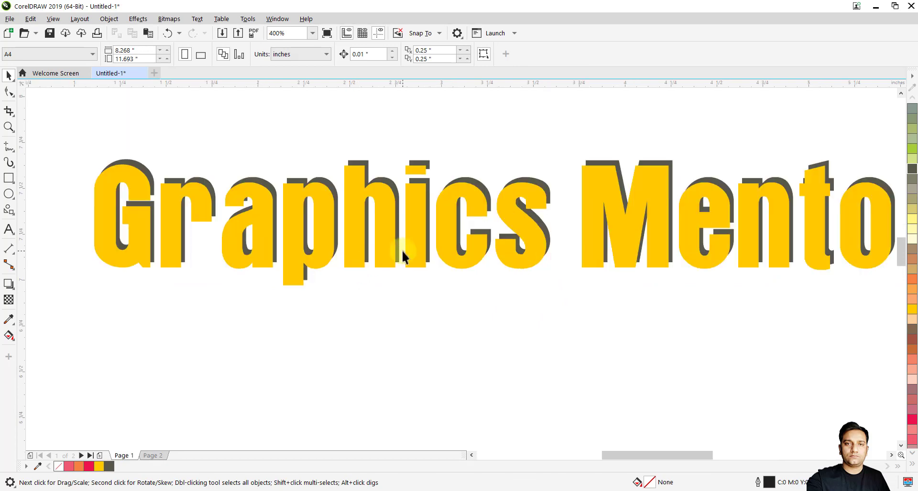
{"action": "left_click_drag", "start_coordinate": [406, 267], "coordinate": [389, 299]}
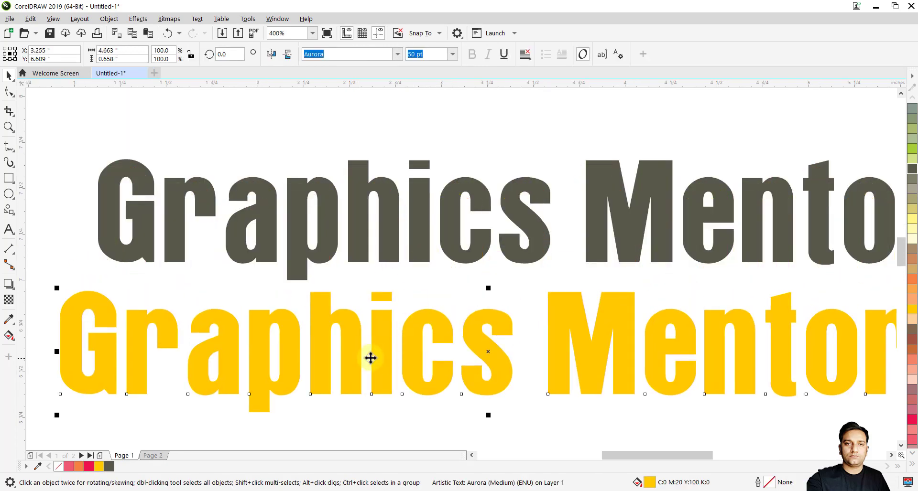
{"action": "left_click_drag", "start_coordinate": [384, 342], "coordinate": [418, 336]}
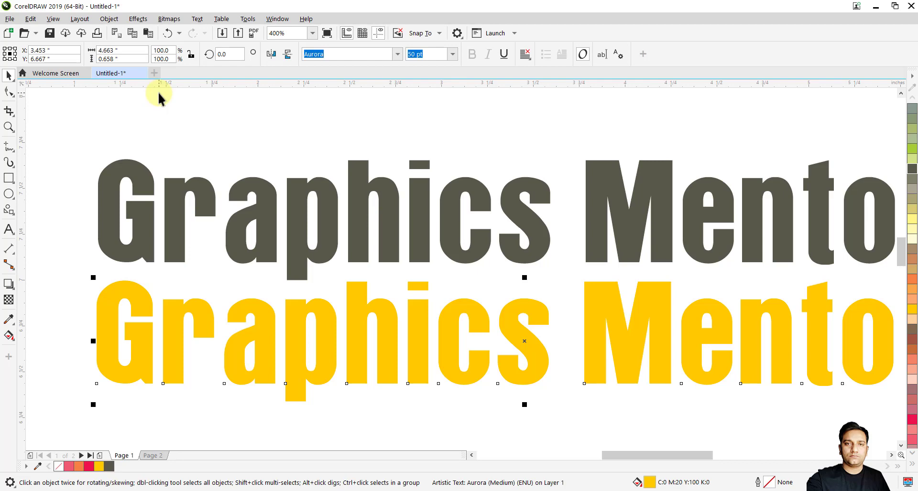
Nudge the yellow Graphics Mentor line to sit directly under the grey one
{"action": "left_click", "coordinate": [135, 110]}
{"action": "scroll", "coordinate": [213, 178], "scroll_direction": "down", "scroll_amount": 2}
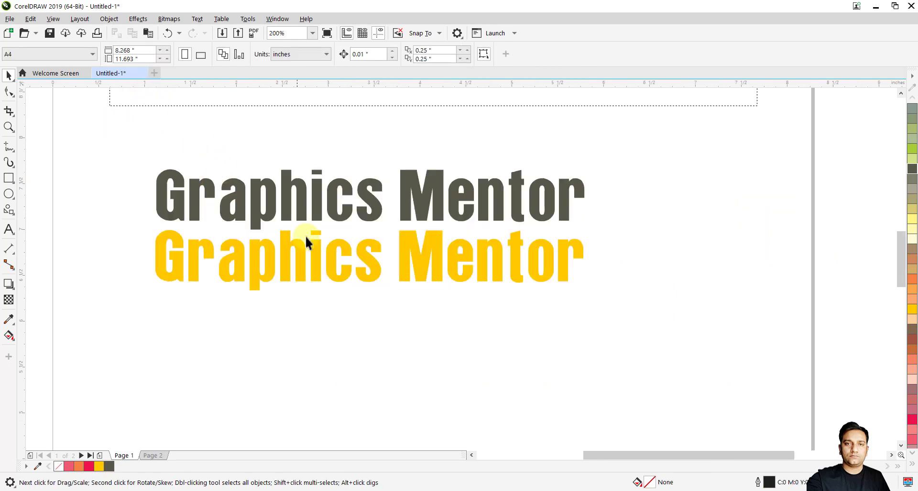
{"action": "mouse_move", "coordinate": [348, 270]}
{"action": "left_mouse_down"}
{"action": "mouse_move", "coordinate": [351, 289]}
{"action": "mouse_move", "coordinate": [349, 282]}
{"action": "left_mouse_up"}
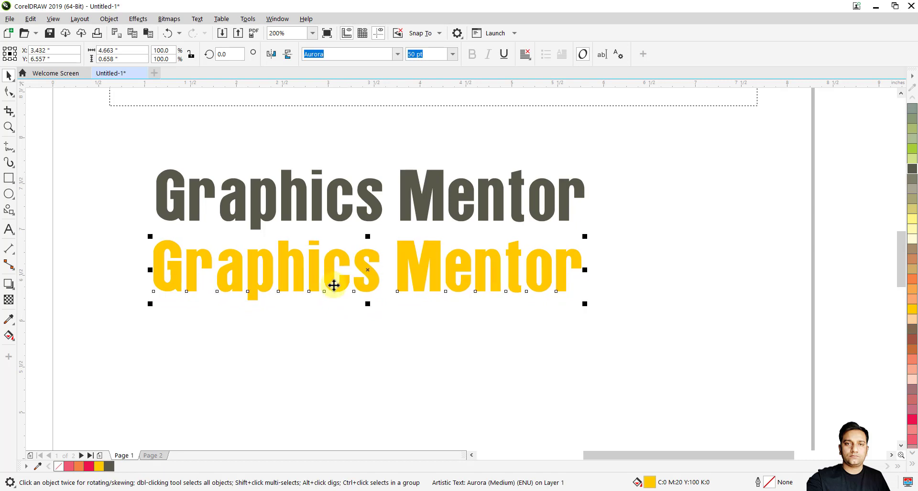
{"action": "left_click", "coordinate": [39, 215]}
Draw a small square left of the grey line and fill it Murky Green
{"action": "left_click", "coordinate": [9, 178]}
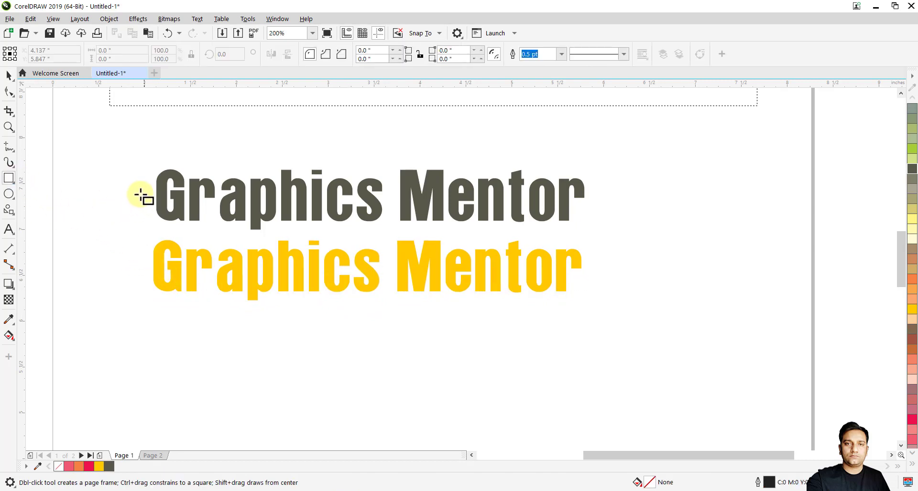
{"action": "mouse_move", "coordinate": [115, 180]}
{"action": "left_mouse_down"}
{"action": "mouse_move", "coordinate": [145, 212]}
{"action": "mouse_move", "coordinate": [139, 201]}
{"action": "left_mouse_up"}
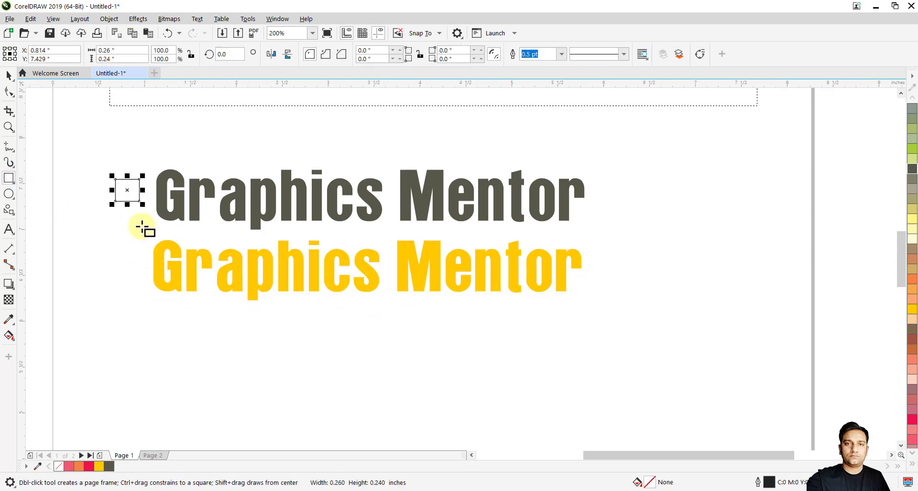
{"action": "left_click", "coordinate": [8, 76]}
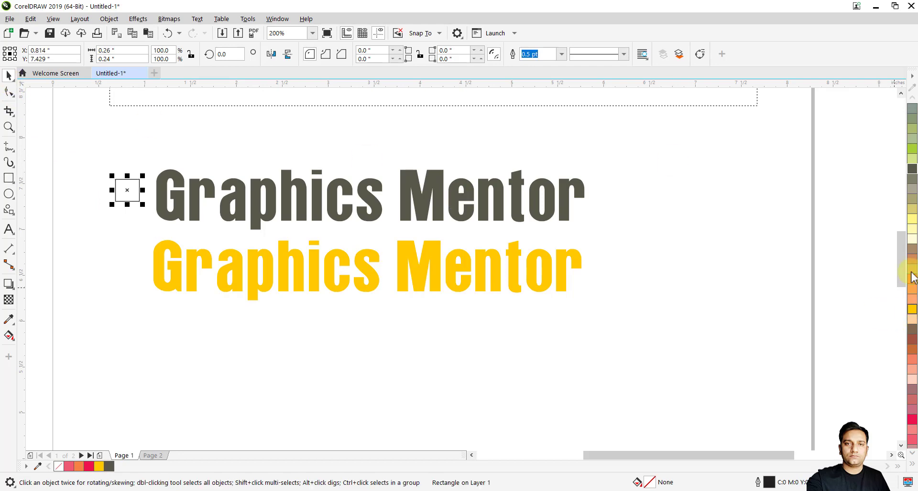
{"action": "scroll", "coordinate": [87, 211], "scroll_direction": "up", "scroll_amount": 1}
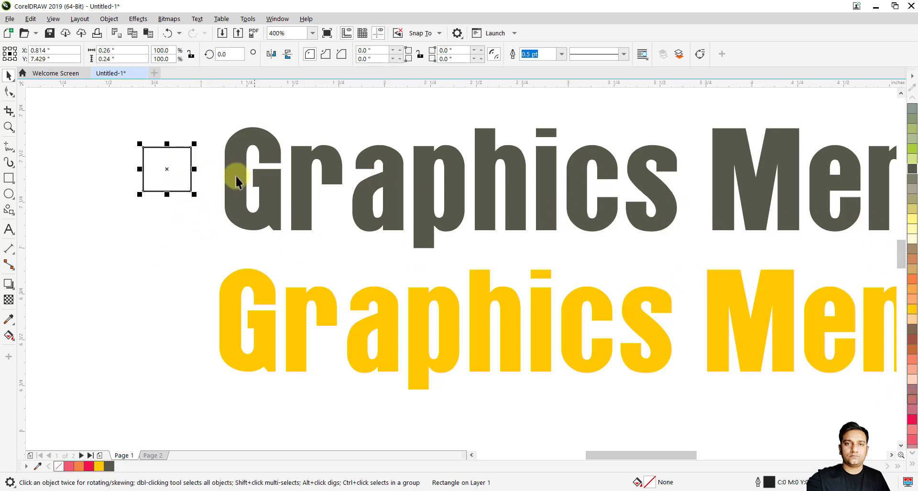
{"action": "left_click_drag", "start_coordinate": [184, 181], "coordinate": [185, 189]}
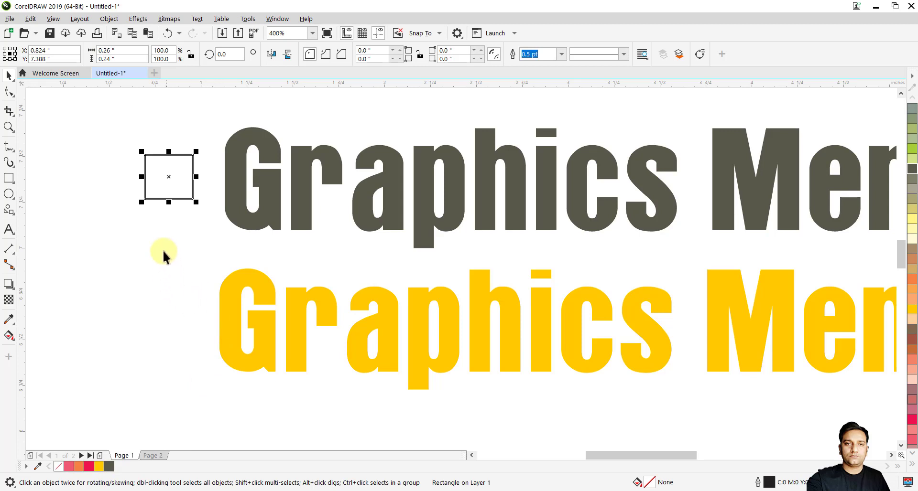
{"action": "left_click_drag", "start_coordinate": [127, 146], "coordinate": [205, 232]}
{"action": "left_click", "coordinate": [110, 467]}
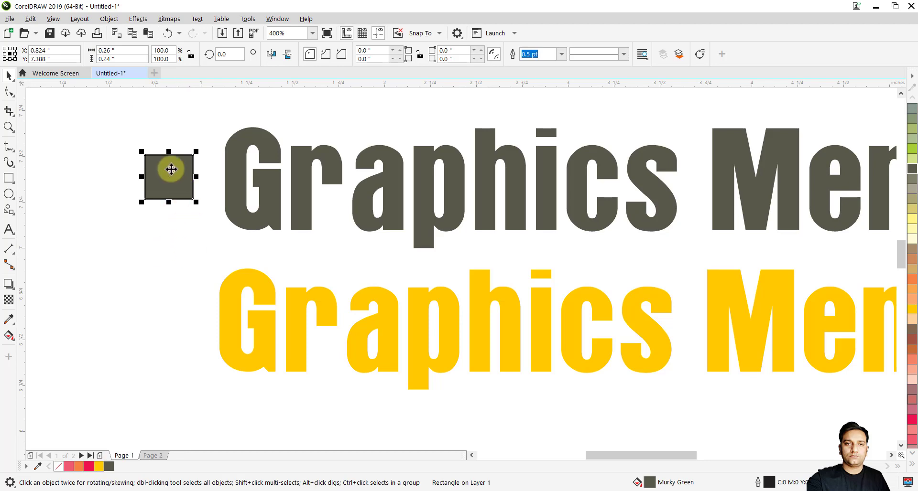
Set the green square's outline to None
{"action": "left_click", "coordinate": [129, 152]}
{"action": "left_click_drag", "start_coordinate": [207, 229], "coordinate": [208, 229]}
{"action": "scroll", "coordinate": [143, 187], "scroll_direction": "up", "scroll_amount": 3}
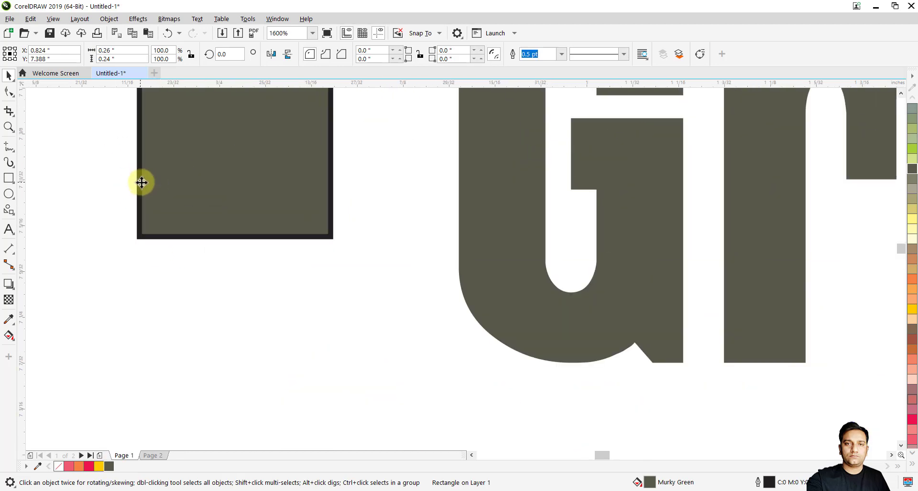
{"action": "scroll", "coordinate": [136, 206], "scroll_direction": "up", "scroll_amount": 2}
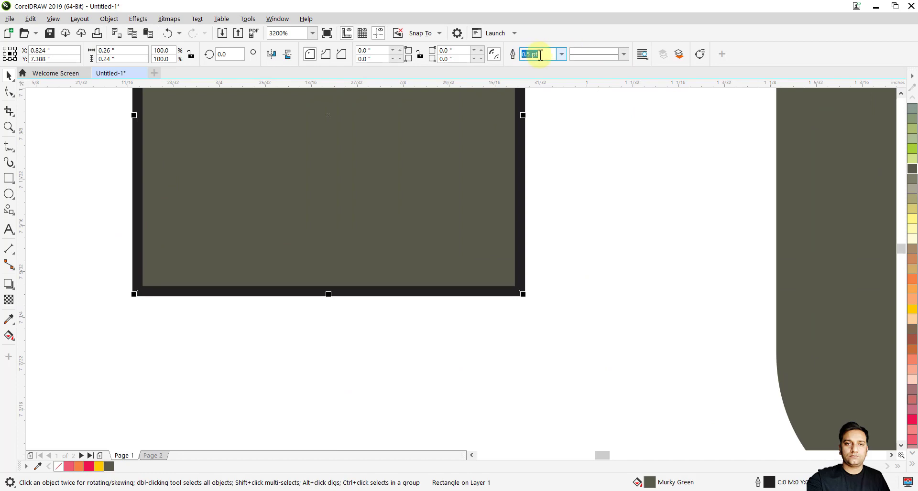
{"action": "type", "text": "0"}
{"action": "key", "text": "Return"}
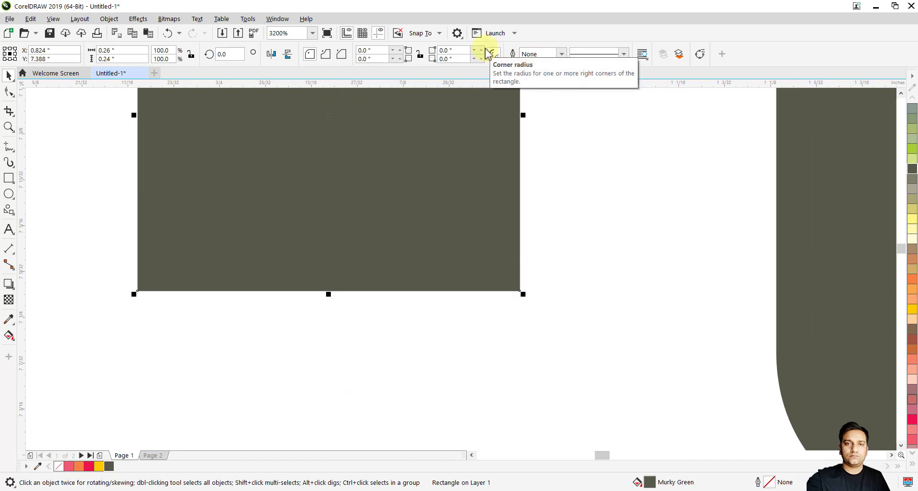
Copy the square beside the yellow line and fill the copy Deep Yellow
{"action": "scroll", "coordinate": [366, 162], "scroll_direction": "down", "scroll_amount": 3}
{"action": "scroll", "coordinate": [367, 162], "scroll_direction": "down", "scroll_amount": 2}
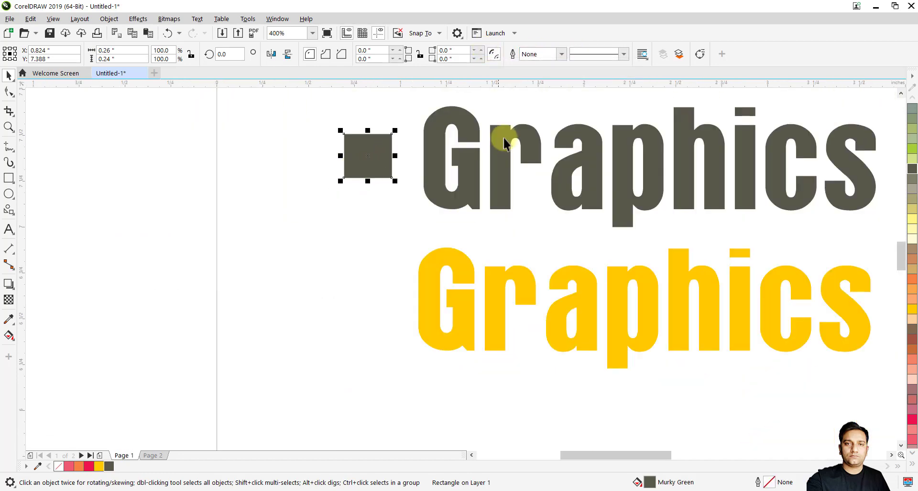
{"action": "scroll", "coordinate": [671, 129], "scroll_direction": "up", "scroll_amount": 2}
{"action": "scroll", "coordinate": [476, 129], "scroll_direction": "down", "scroll_amount": 1}
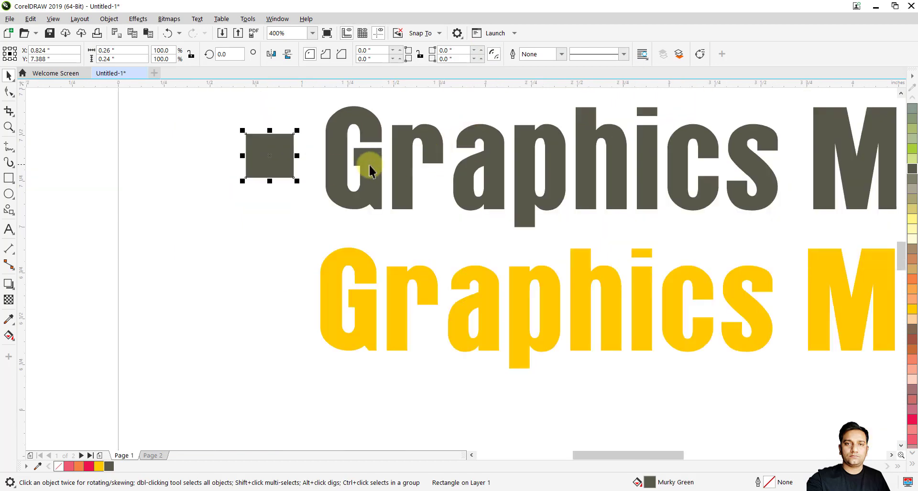
{"action": "left_click_drag", "start_coordinate": [291, 179], "coordinate": [287, 301]}
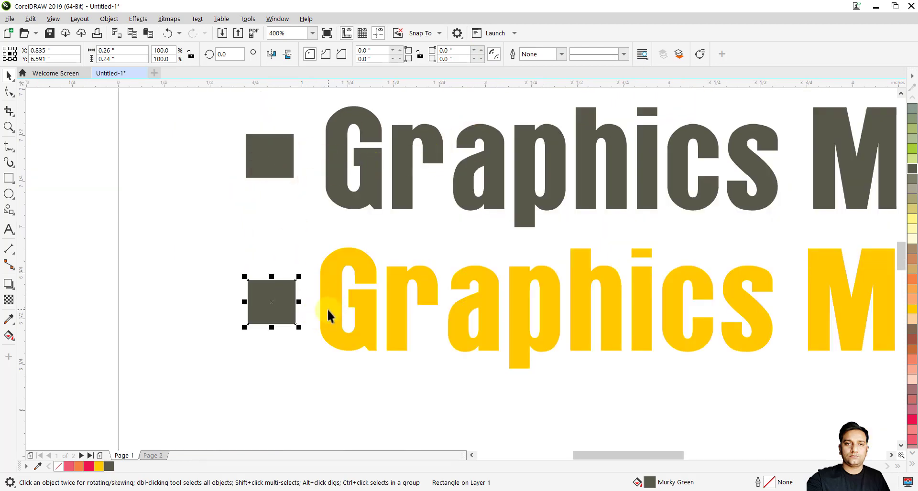
{"action": "left_click", "coordinate": [99, 467]}
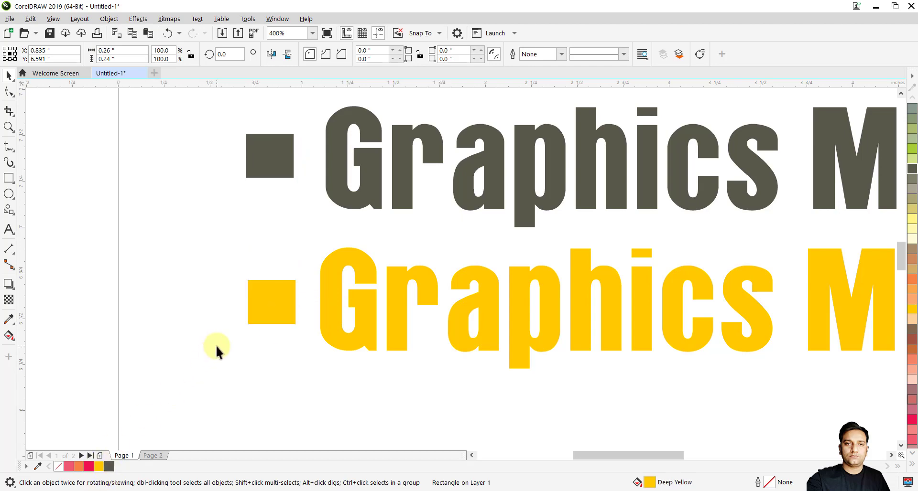
{"action": "left_click", "coordinate": [216, 346]}
{"action": "scroll", "coordinate": [141, 360], "scroll_direction": "down", "scroll_amount": 2}
{"action": "scroll", "coordinate": [142, 360], "scroll_direction": "up", "scroll_amount": 1}
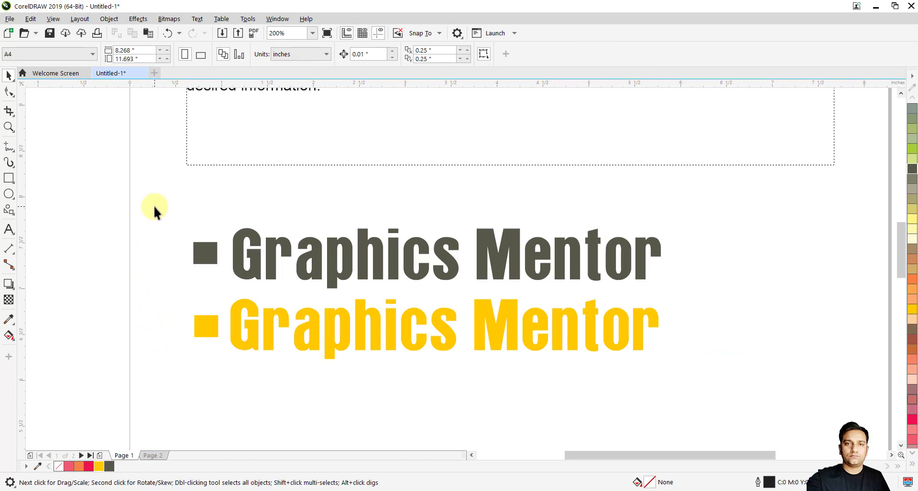
Recolour the computer paragraph light orange after trying light yellow, then select all objects
{"action": "left_click", "coordinate": [268, 275]}
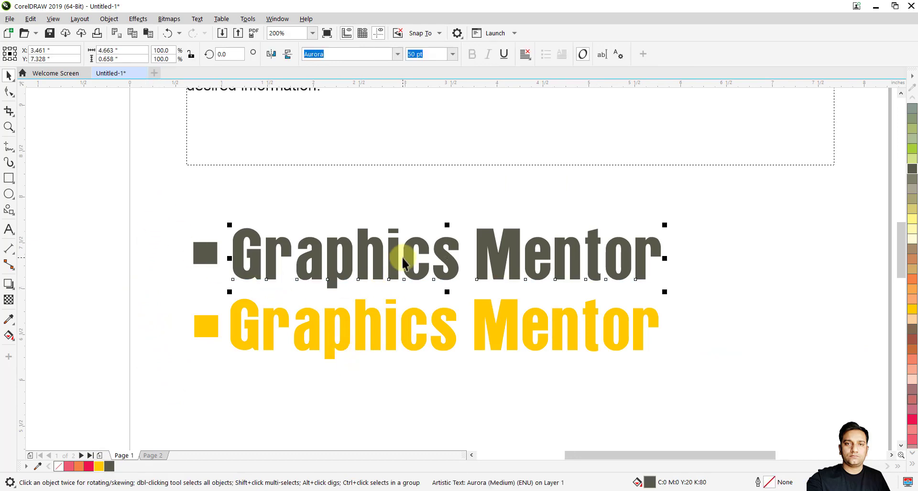
{"action": "scroll", "coordinate": [383, 255], "scroll_direction": "down", "scroll_amount": 1}
{"action": "scroll", "coordinate": [380, 143], "scroll_direction": "up", "scroll_amount": 1}
{"action": "left_click", "coordinate": [378, 141]}
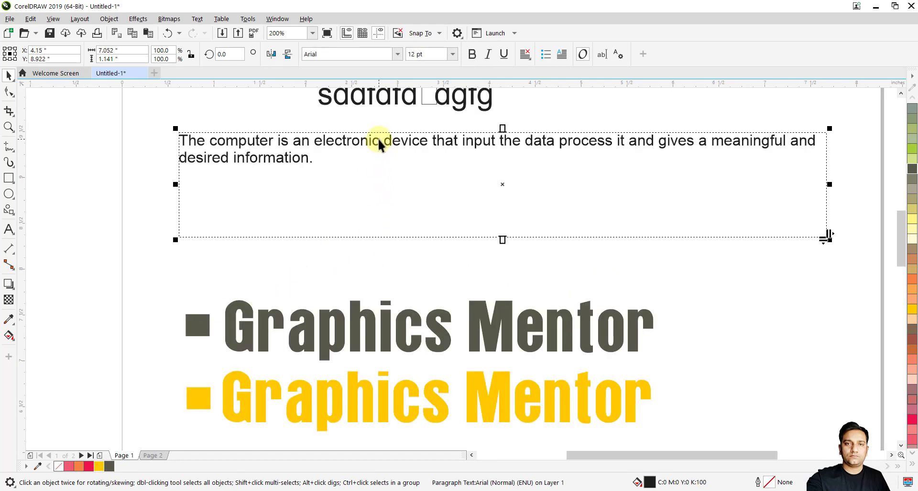
{"action": "left_click", "coordinate": [912, 218]}
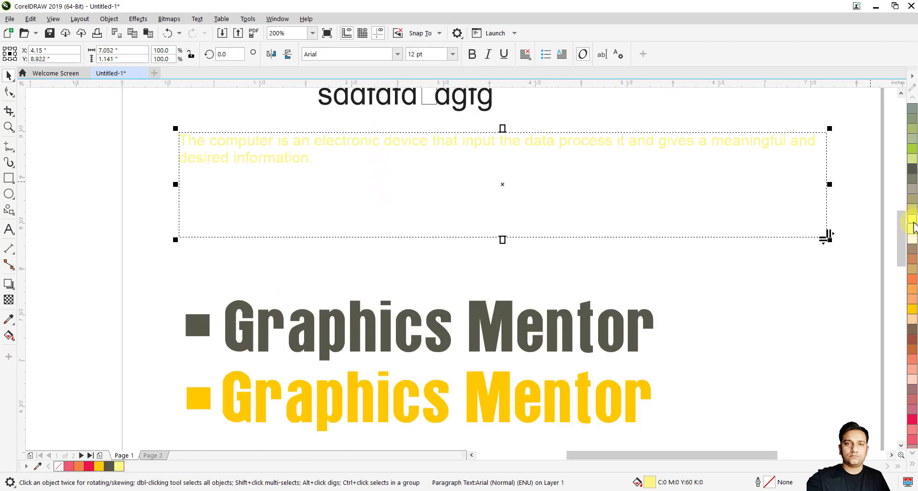
{"action": "left_click", "coordinate": [912, 300]}
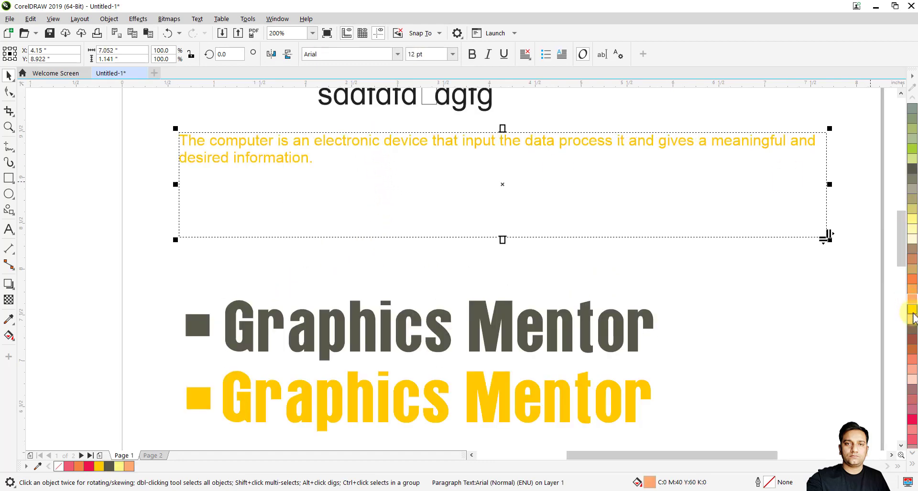
{"action": "left_click", "coordinate": [588, 297]}
{"action": "scroll", "coordinate": [388, 273], "scroll_direction": "down", "scroll_amount": 1}
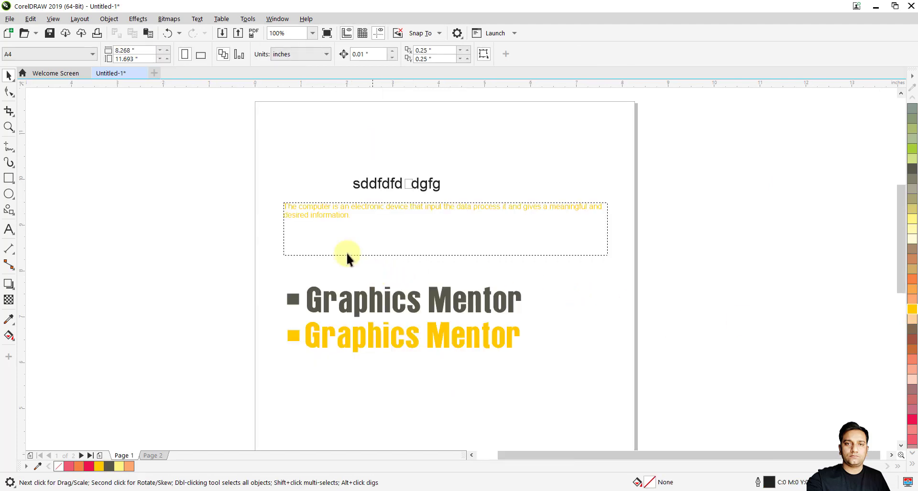
{"action": "left_click_drag", "start_coordinate": [703, 391], "coordinate": [703, 391]}
Delete all the text, bullets and shapes so page 1 is completely blank
{"action": "key", "text": "Delete"}
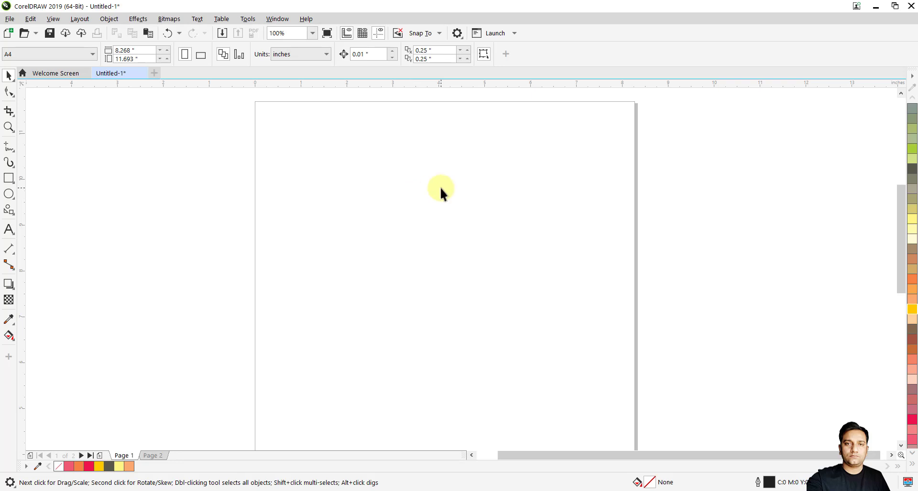
{"action": "left_click_drag", "start_coordinate": [901, 255], "coordinate": [901, 250]}
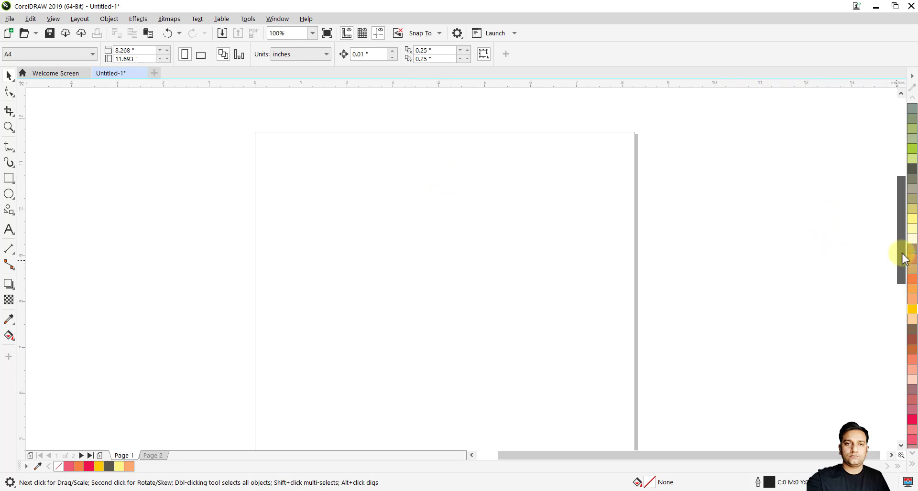